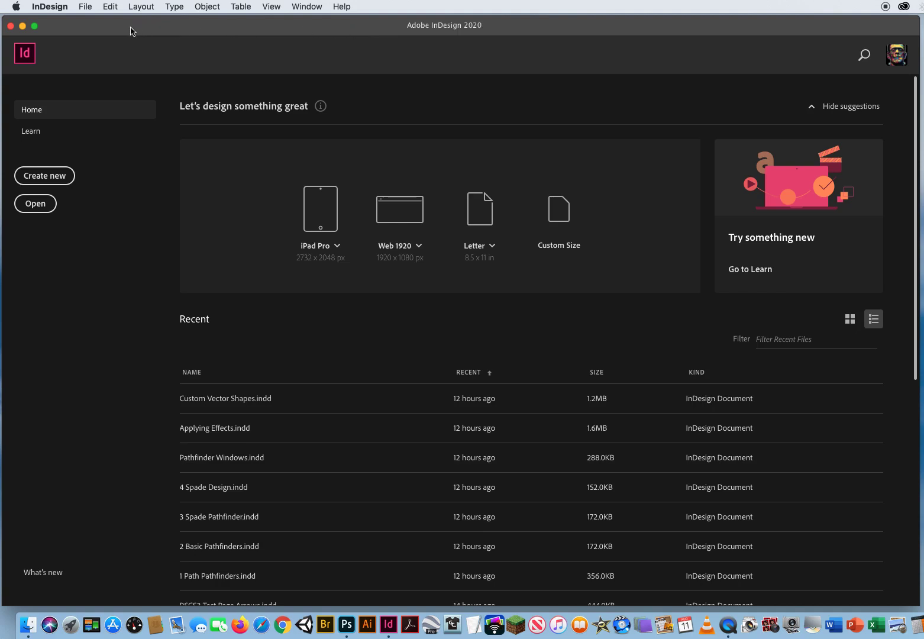
# Open My COVER COMP.indd from ID CH.9 Working Features > 6 The Pages Tool.
pyautogui.click(86, 7)
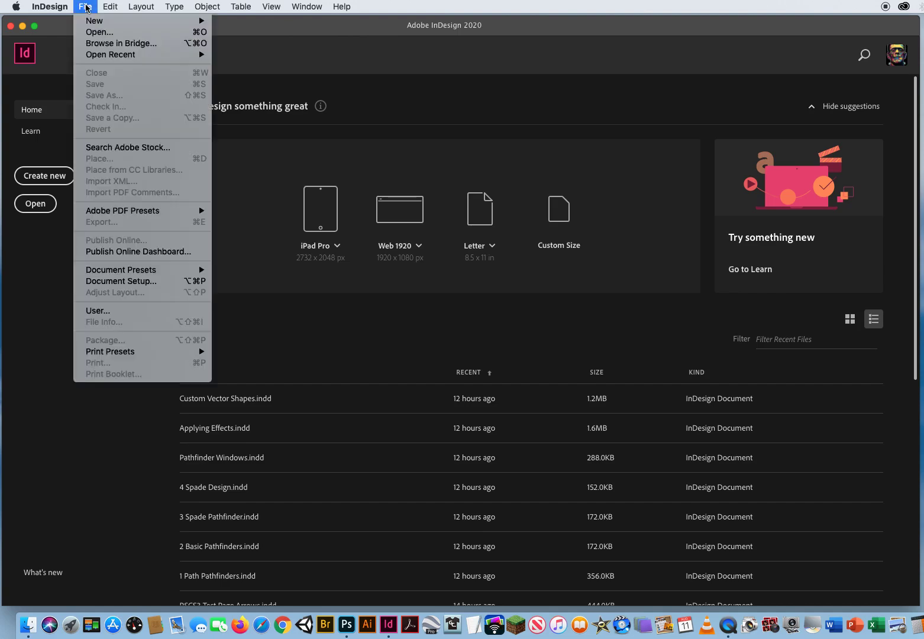
pyautogui.click(95, 32)
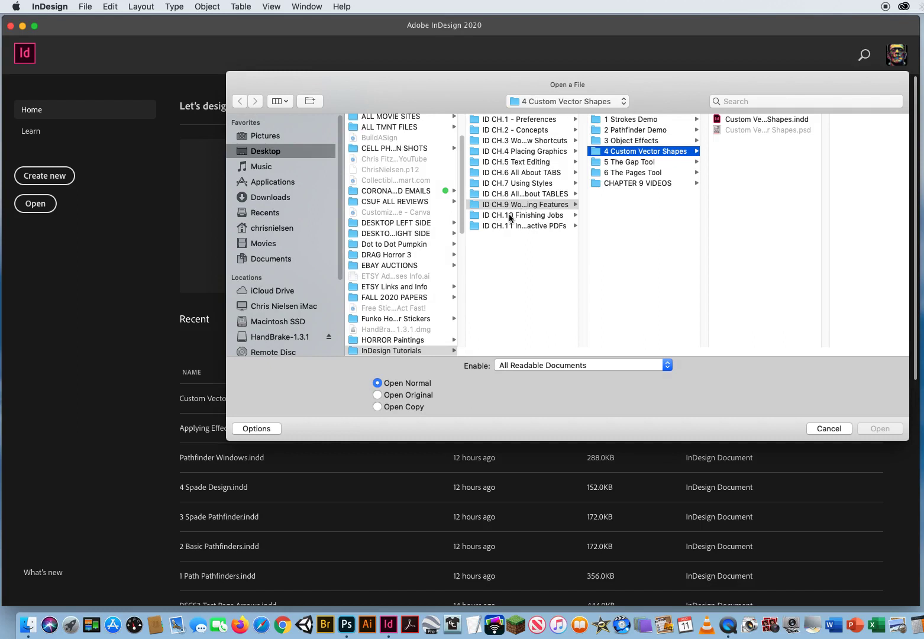
pyautogui.click(510, 216)
pyautogui.click(517, 206)
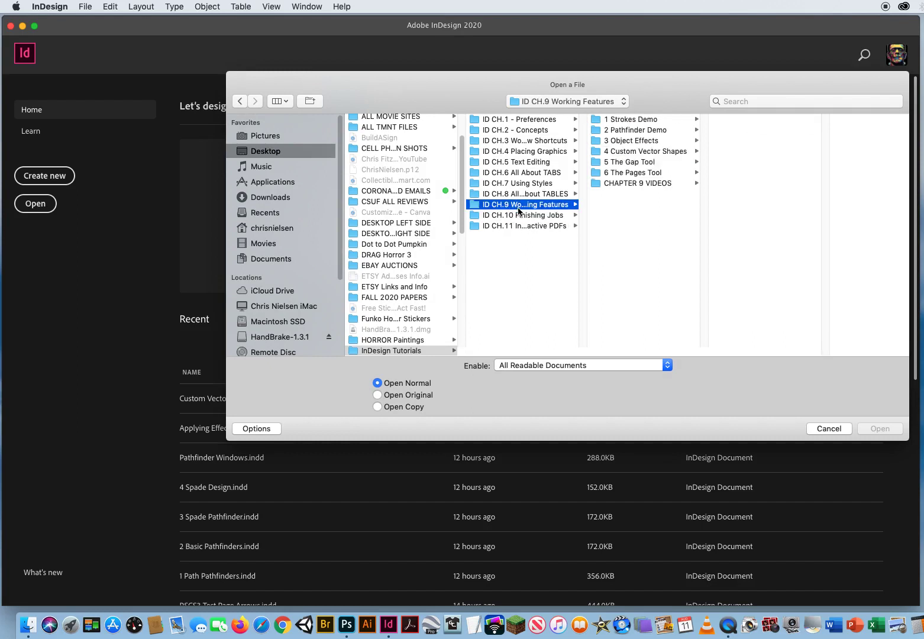
pyautogui.click(620, 173)
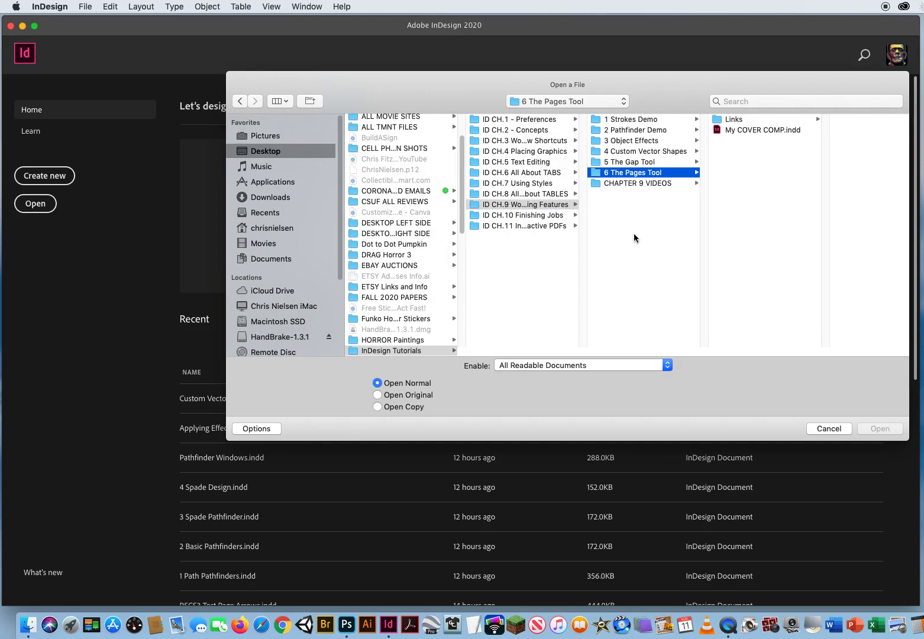
pyautogui.moveTo(687, 79); pyautogui.dragTo(570, 65)
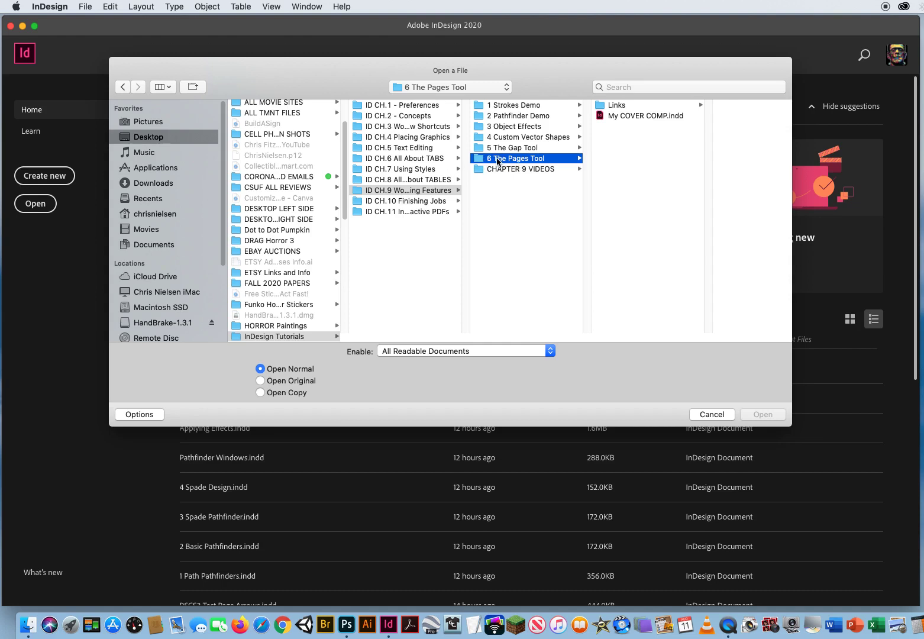
pyautogui.click(620, 116)
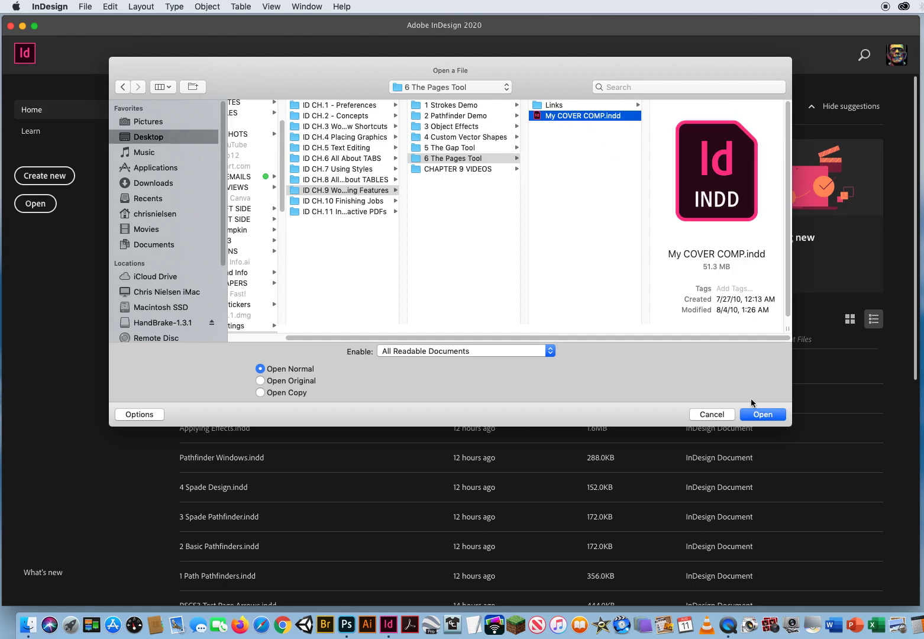
pyautogui.click(762, 416)
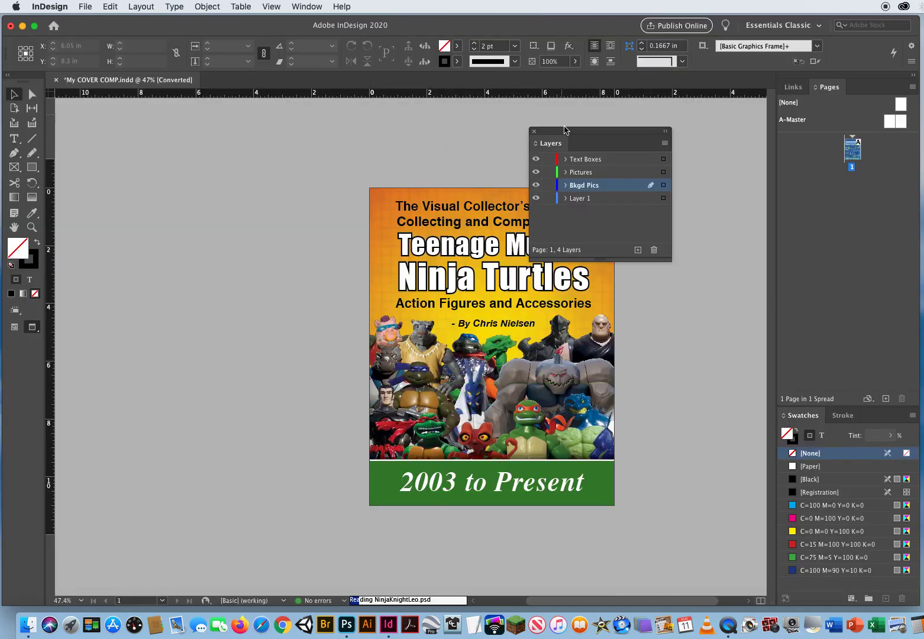
# Move the Layers panel off the cover and scroll the view right.
pyautogui.moveTo(565, 130); pyautogui.dragTo(705, 132)
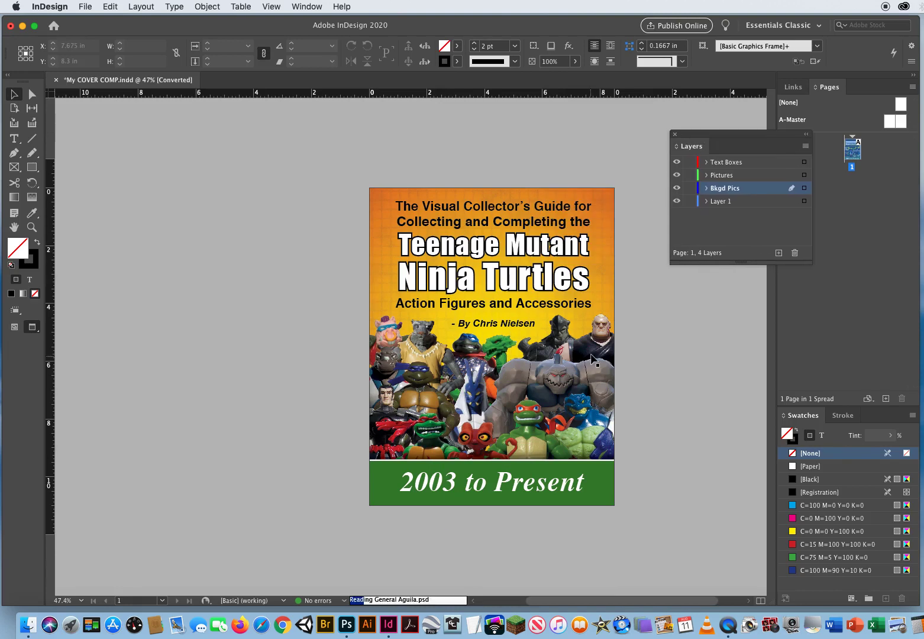
pyautogui.hscroll(3, 467, 294)
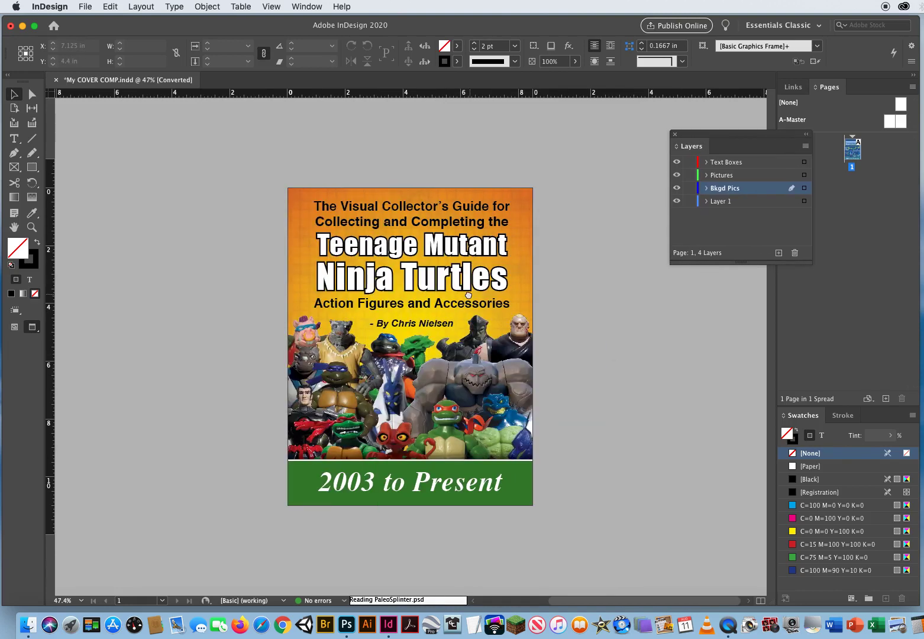
pyautogui.hscroll(1, 468, 294)
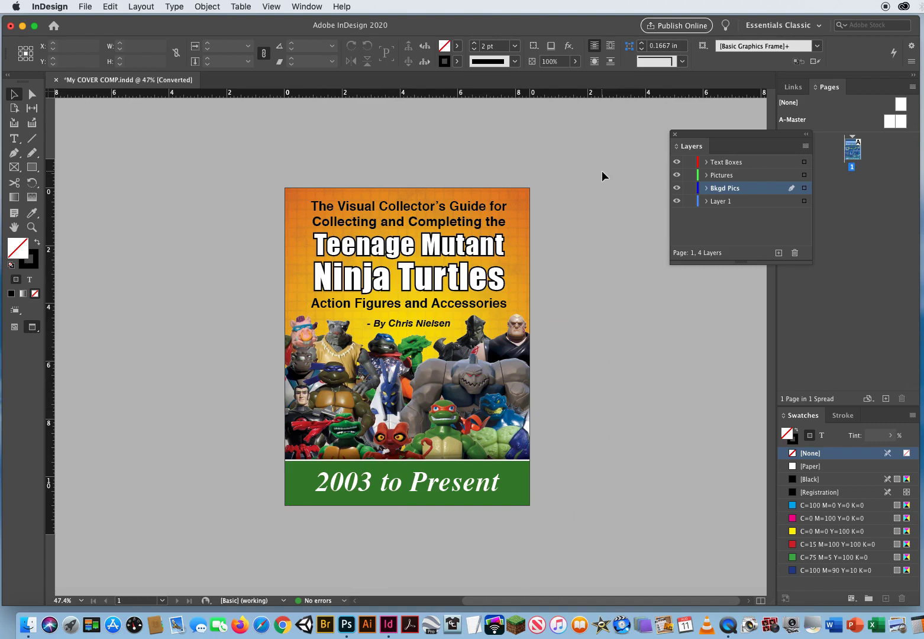
# Toggle W to show frame edges and guides, then return to Preview mode.
pyautogui.press('w')
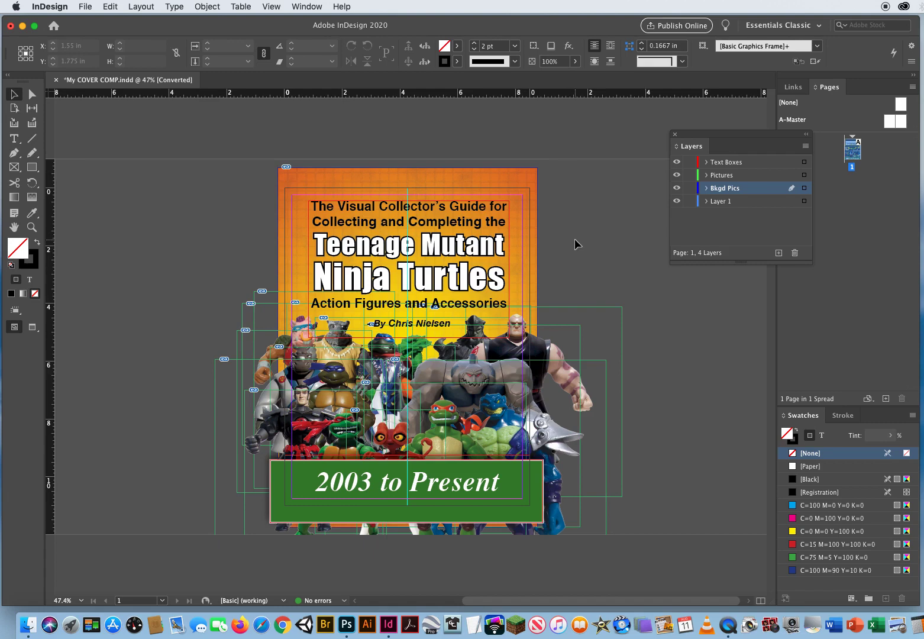
pyautogui.press('w')
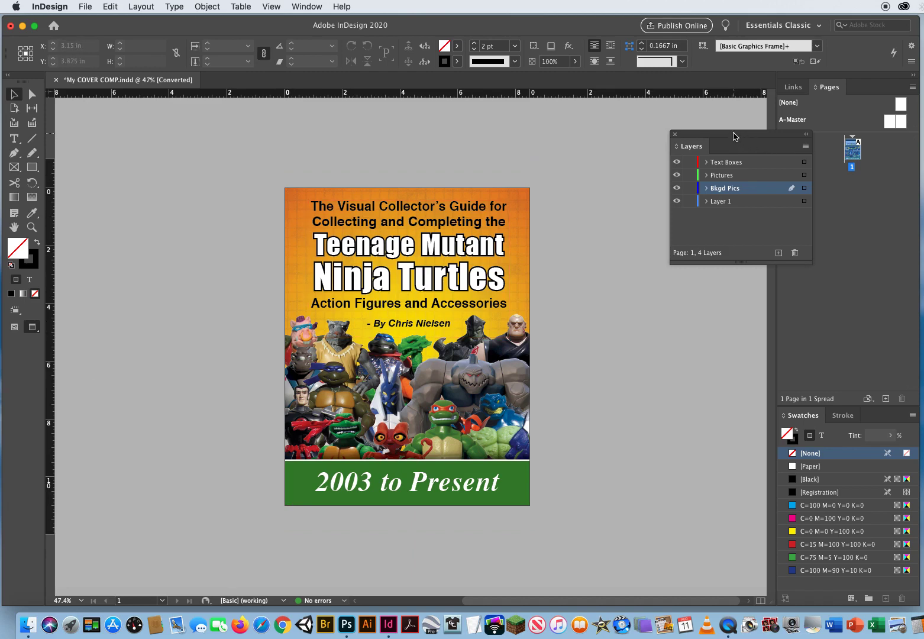
pyautogui.moveTo(733, 136); pyautogui.dragTo(652, 130)
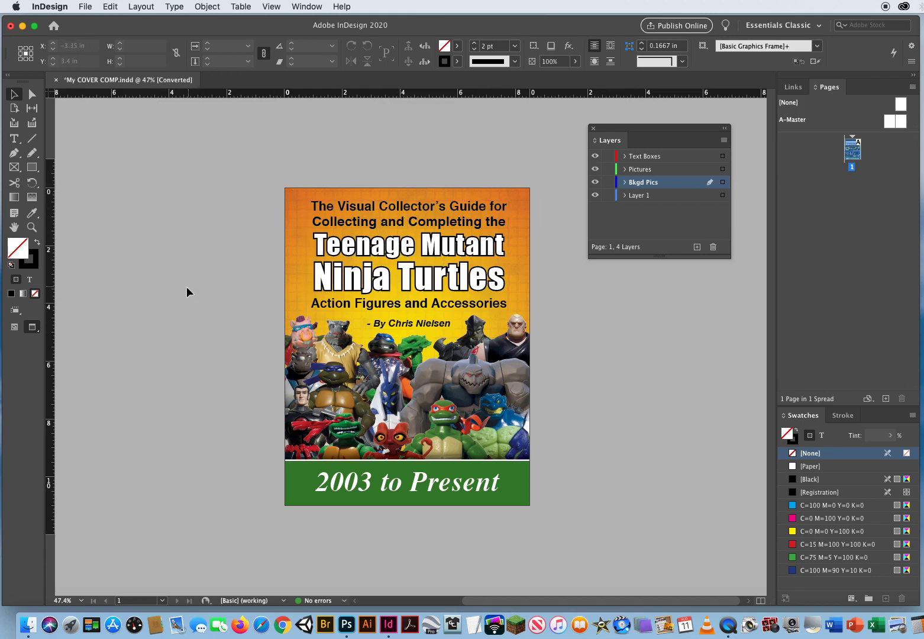
pyautogui.click(83, 7)
pyautogui.moveTo(195, 22)
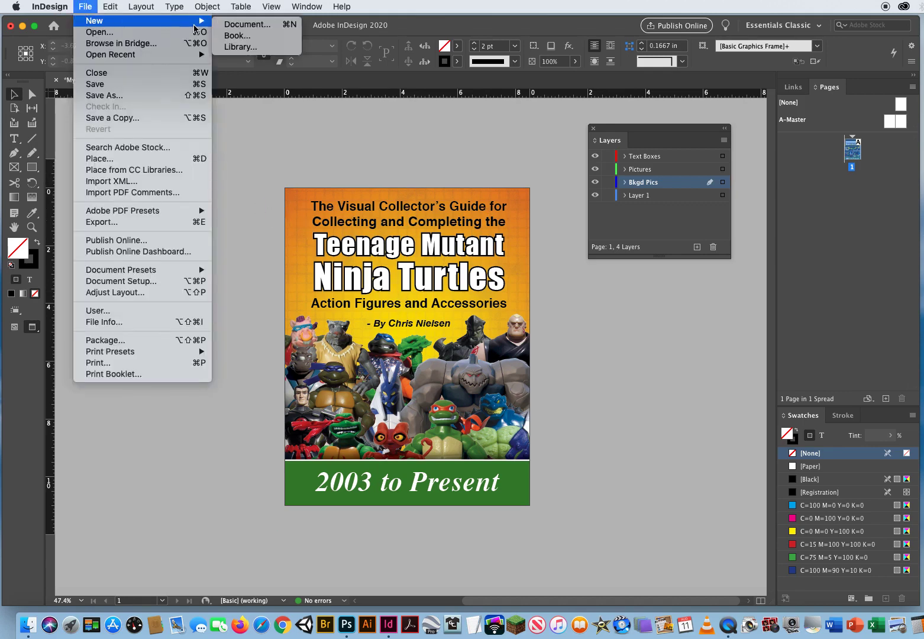
pyautogui.click(239, 26)
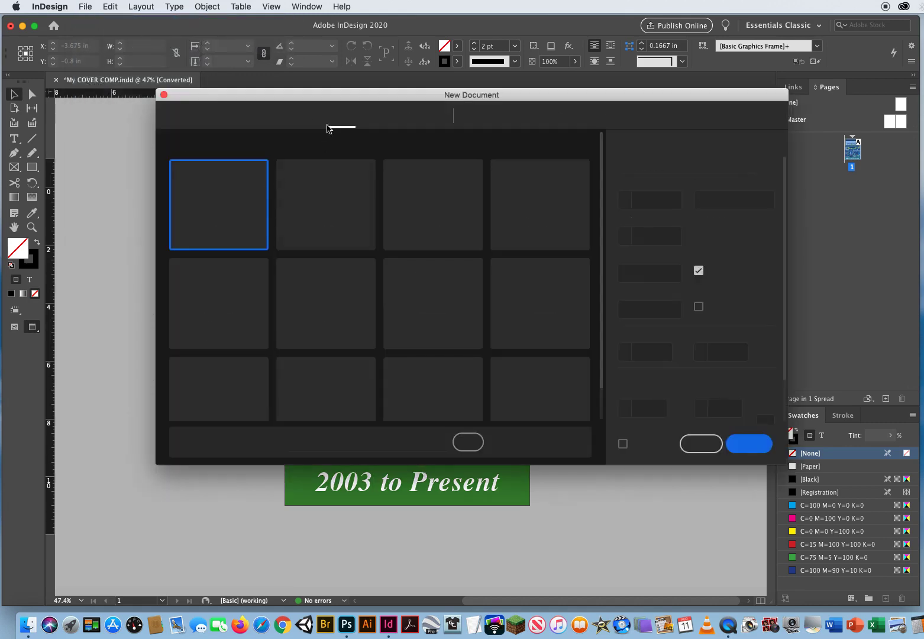
pyautogui.moveTo(342, 97); pyautogui.dragTo(307, 103)
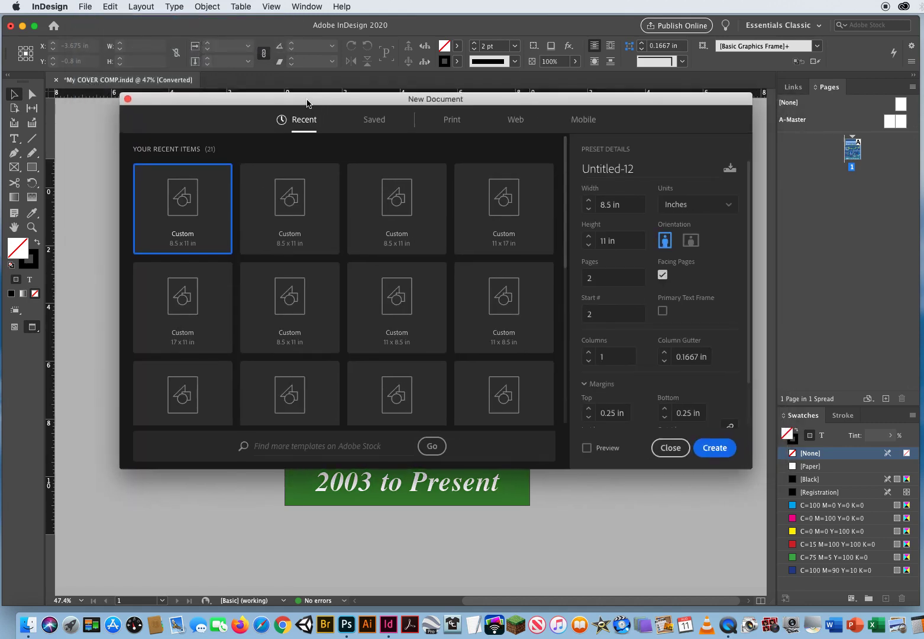
pyautogui.click(671, 448)
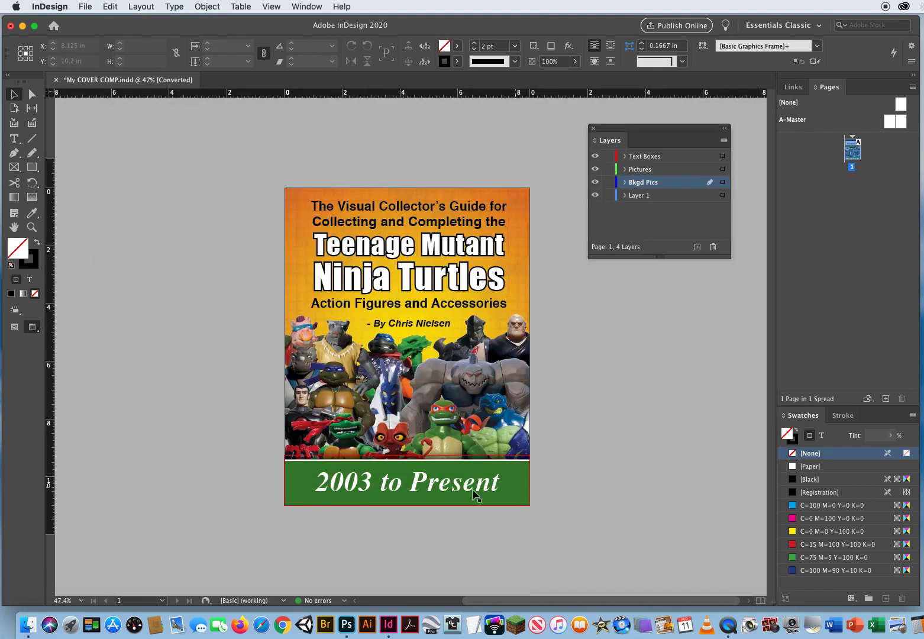
pyautogui.moveTo(472, 494); pyautogui.dragTo(267, 442)
pyautogui.click(85, 6)
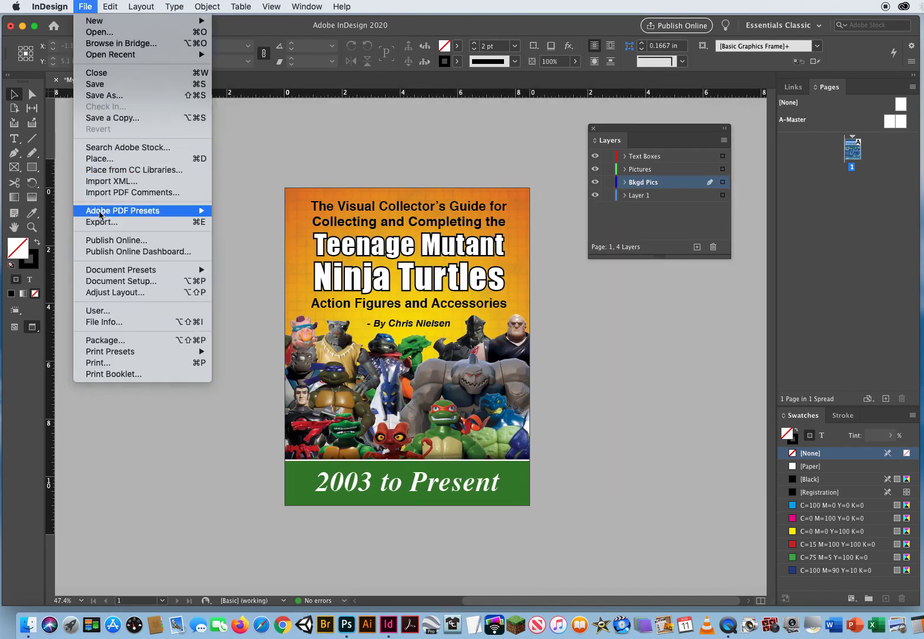
pyautogui.click(108, 281)
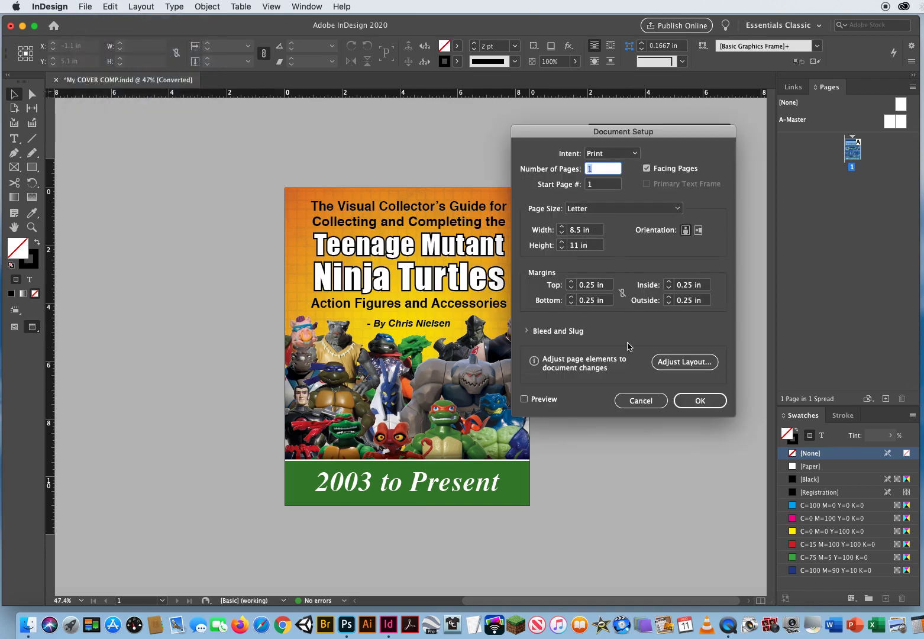
pyautogui.click(644, 400)
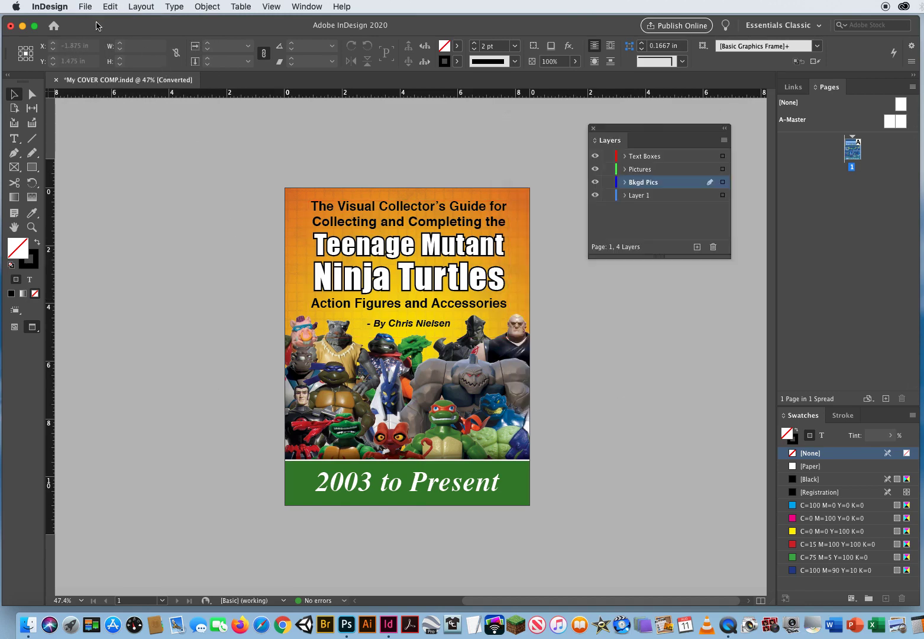
pyautogui.click(86, 8)
# Create a Print Letter document with 3 pages and margins stepped down to 0.25 in.
pyautogui.moveTo(94, 15)
pyautogui.click(243, 25)
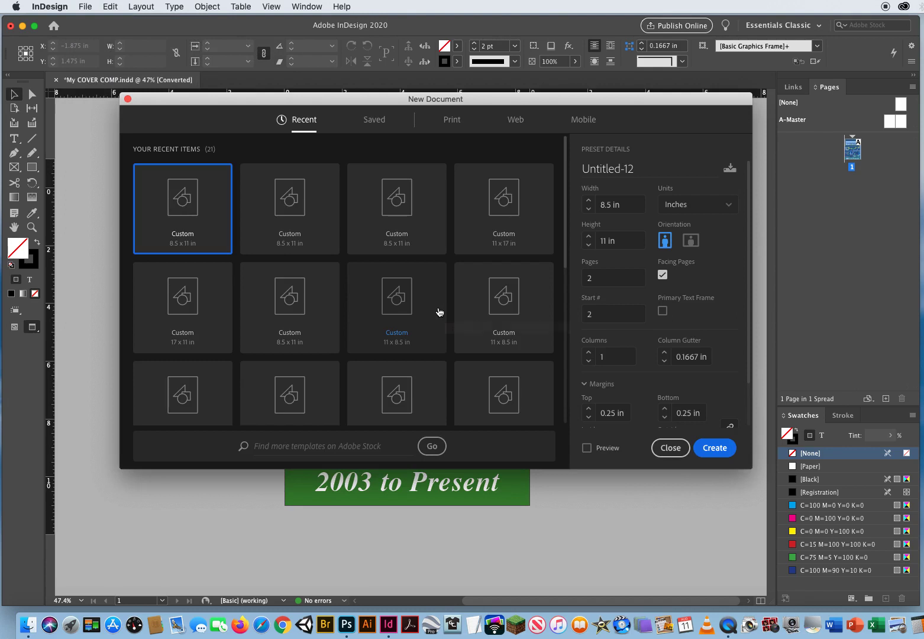
pyautogui.click(451, 120)
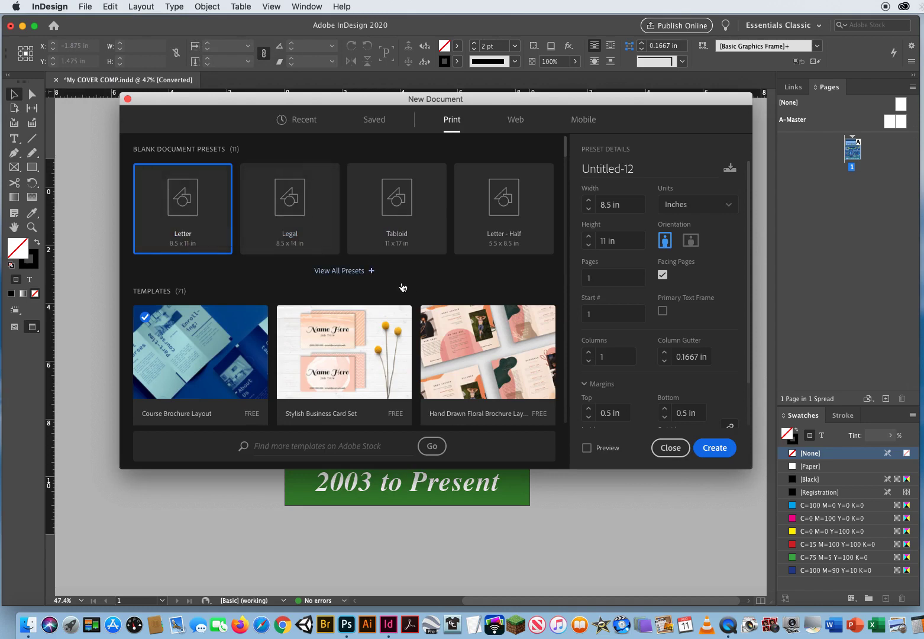
pyautogui.click(598, 279)
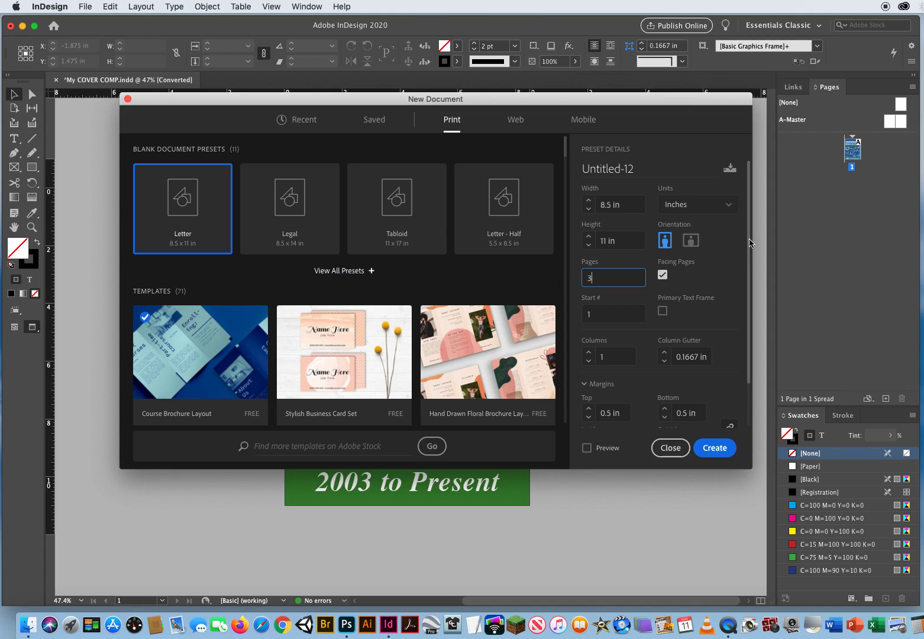
pyautogui.scroll(-2, 662, 307)
pyautogui.click(588, 368)
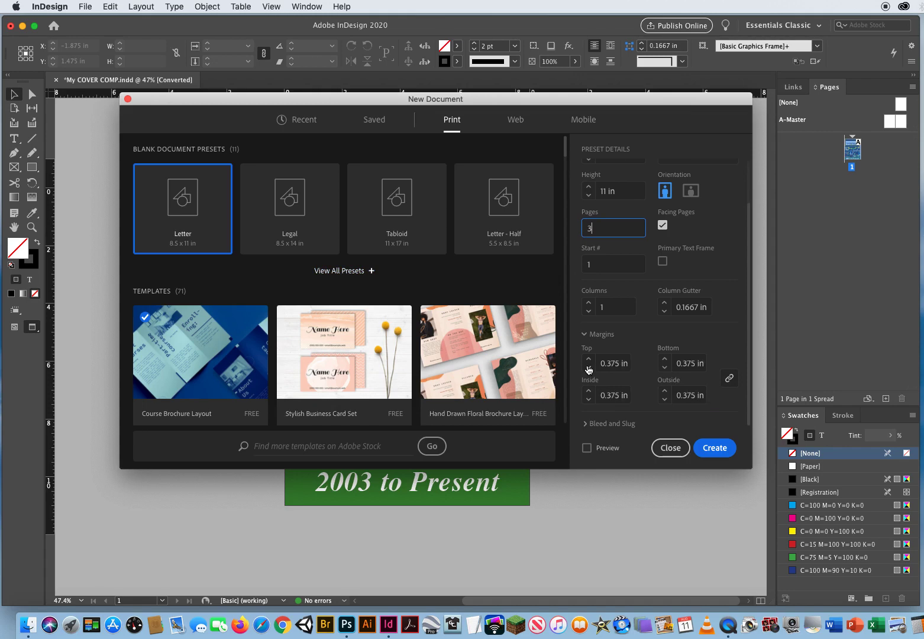
pyautogui.click(589, 368)
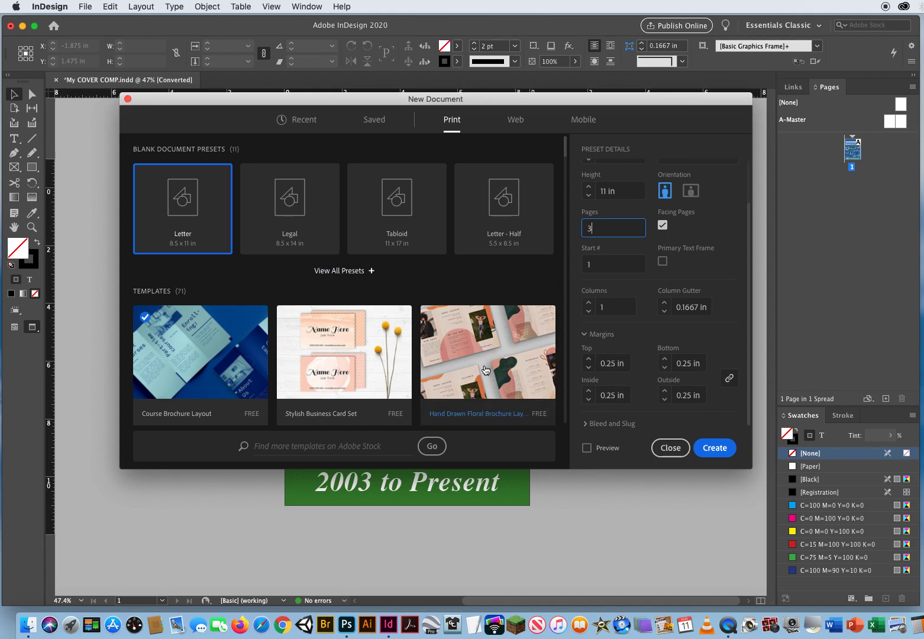
pyautogui.click(704, 448)
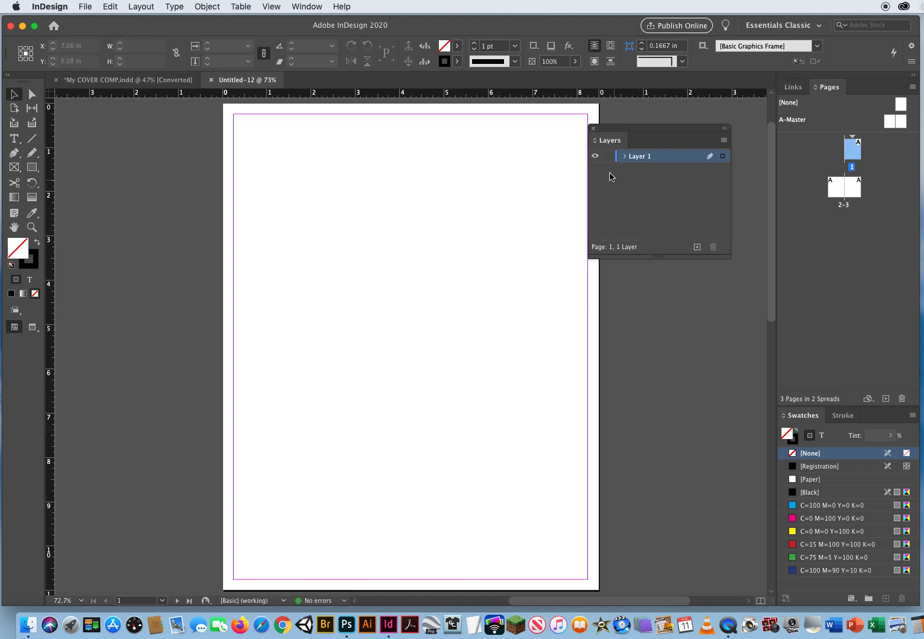
# Move the Layers panel lower right, select pages 2 and 3, and zoom out to 25%.
pyautogui.moveTo(607, 130); pyautogui.dragTo(701, 450)
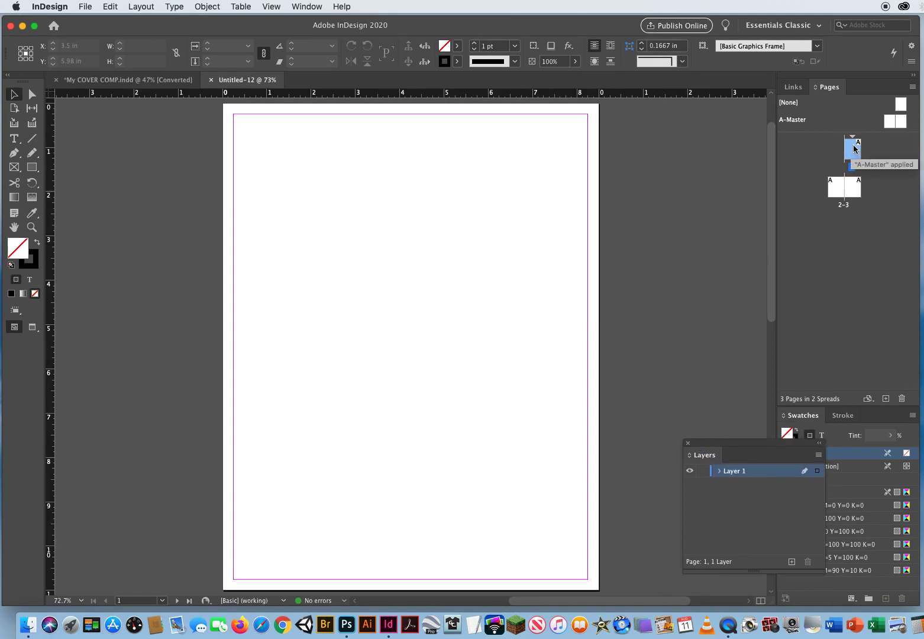
pyautogui.click(836, 188)
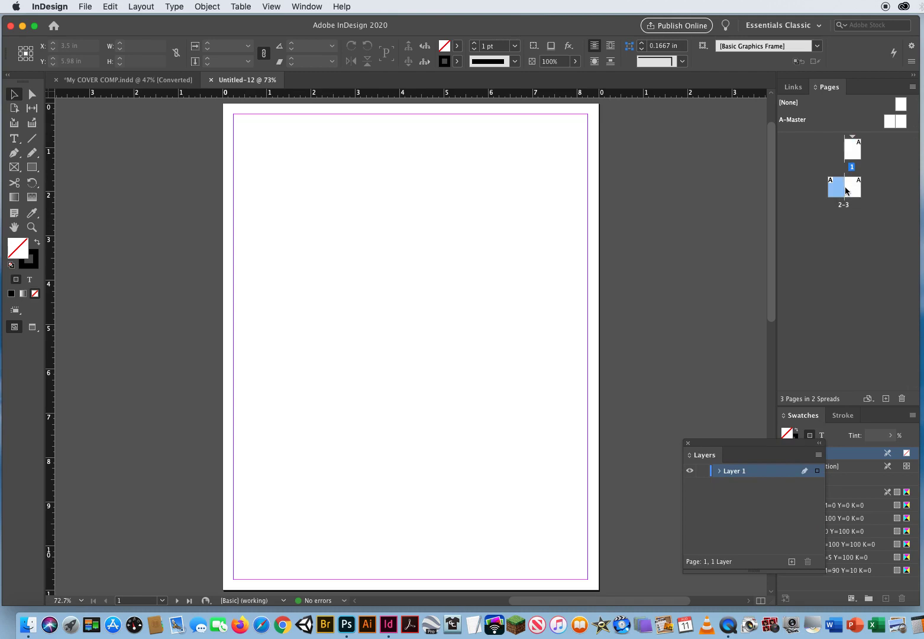
pyautogui.click(855, 190)
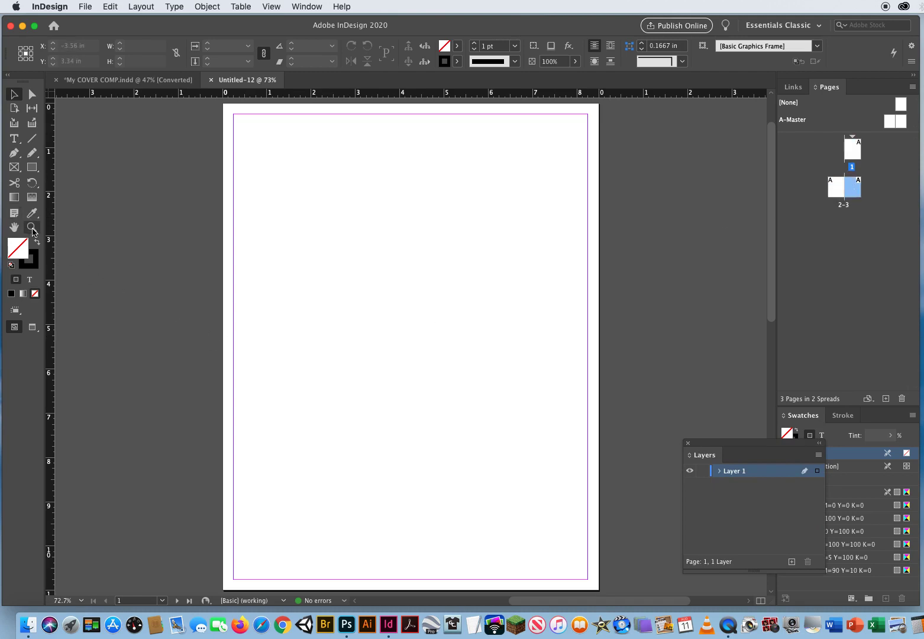
pyautogui.click(32, 227)
pyautogui.keyDown('alt'); pyautogui.click(421, 340); pyautogui.keyUp('alt')
pyautogui.keyDown('alt'); pyautogui.click(426, 363); pyautogui.keyUp('alt')
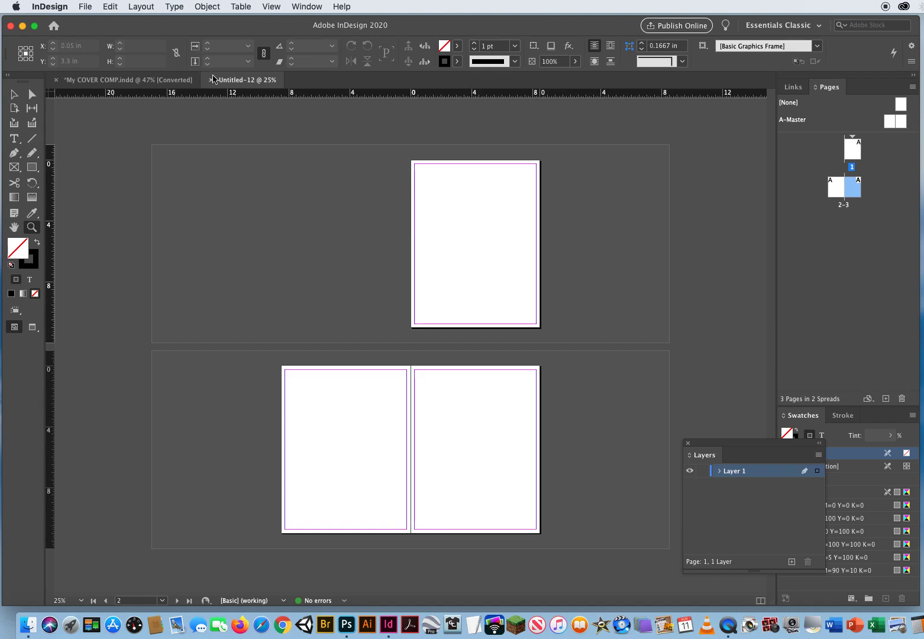
# Close Untitled-12 and create a new Letter document with 2 facing pages.
pyautogui.press('super+w')
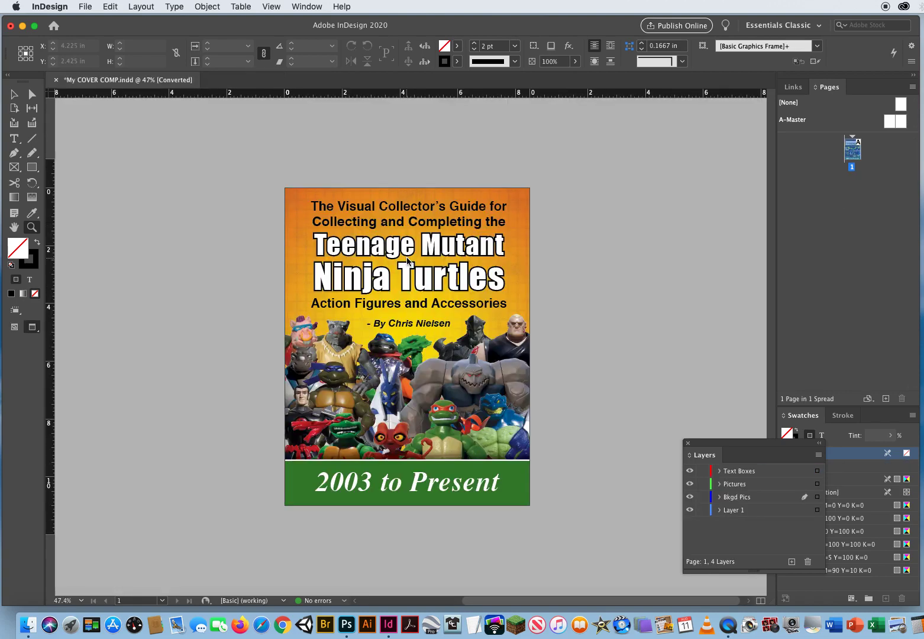
pyautogui.click(87, 7)
pyautogui.moveTo(95, 20)
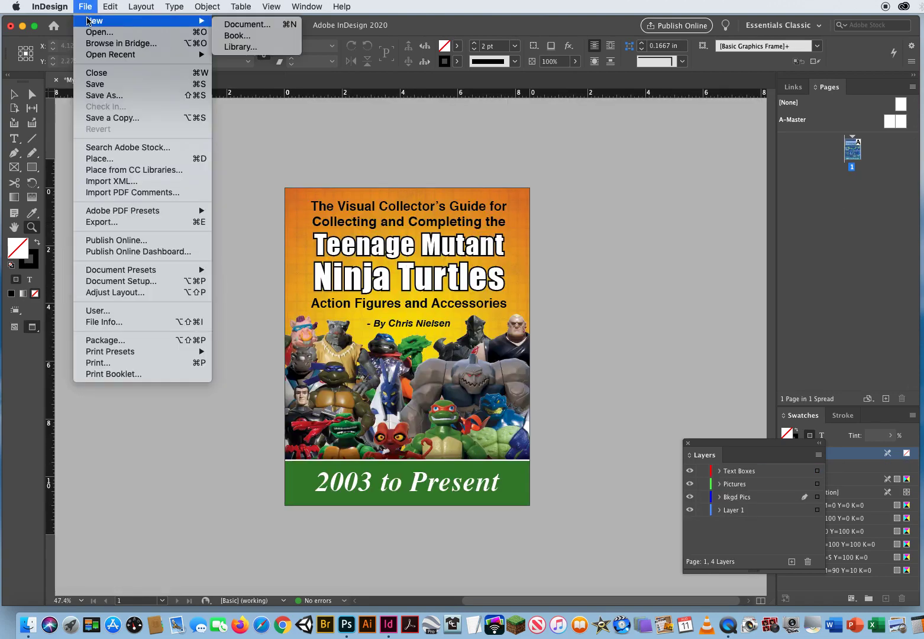
pyautogui.click(258, 25)
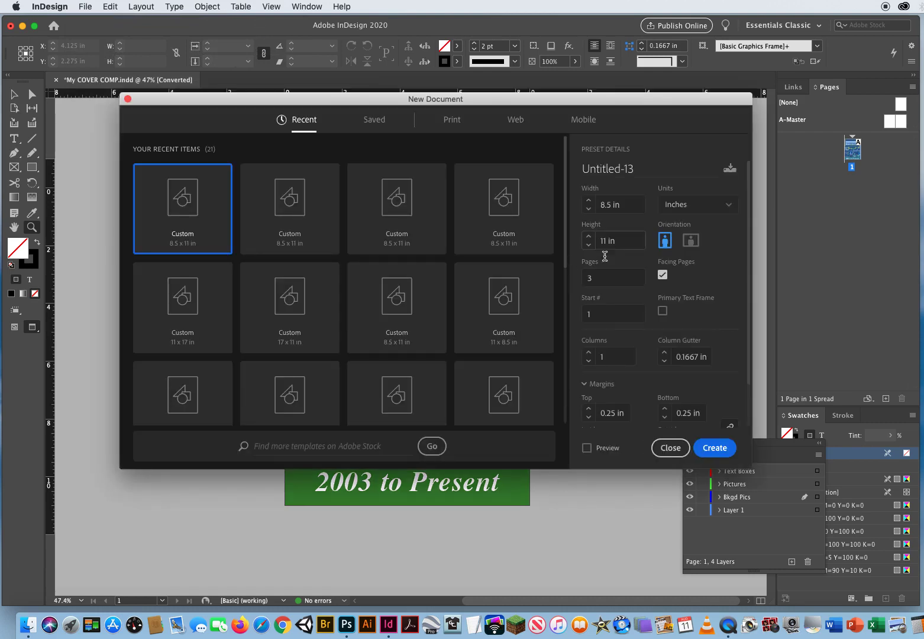
pyautogui.click(598, 275)
pyautogui.write('2')
pyautogui.scroll(-3, 750, 280)
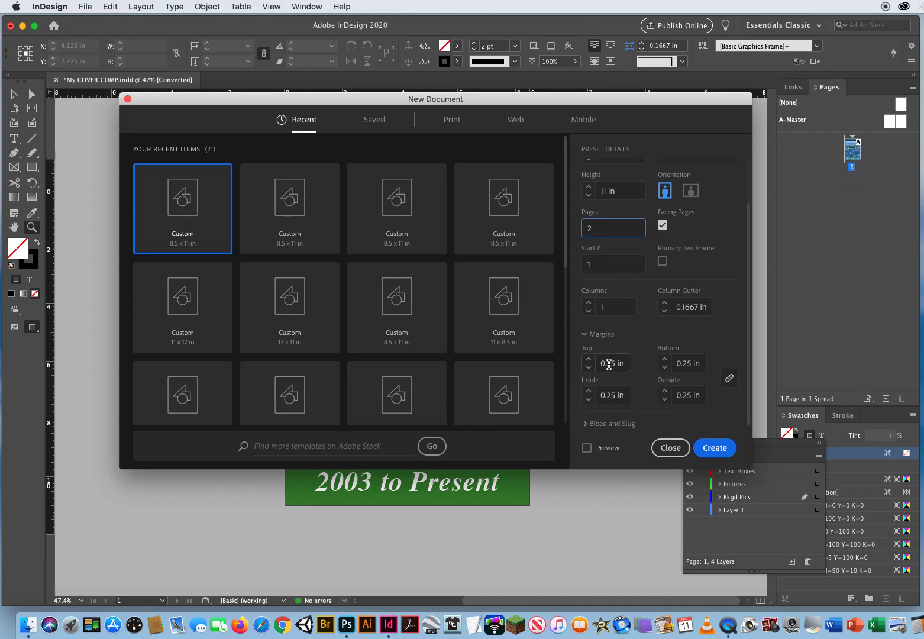
pyautogui.click(712, 448)
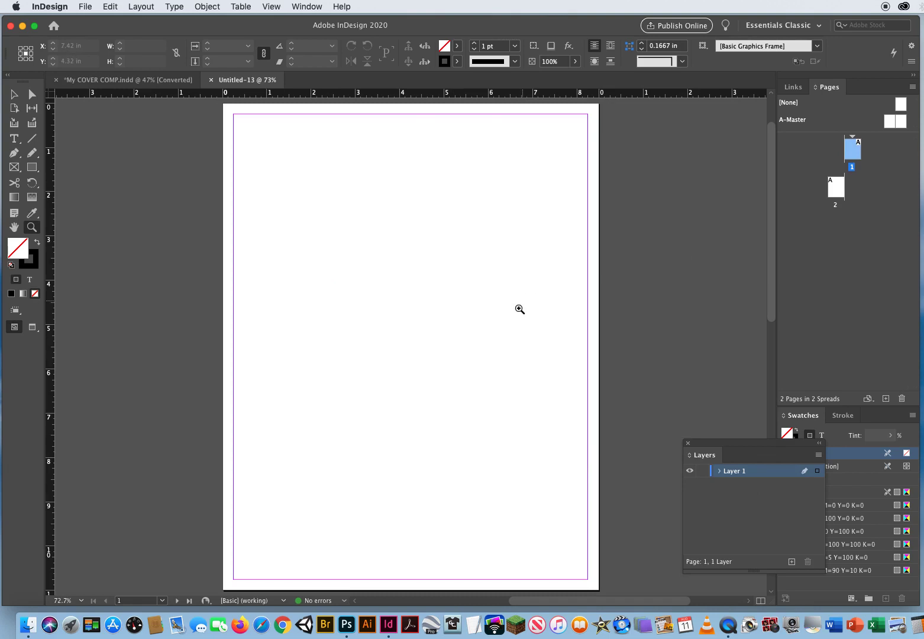
# Zoom out to see both pages, then close Untitled-13.
pyautogui.keyDown('alt'); pyautogui.click(466, 326); pyautogui.keyUp('alt')
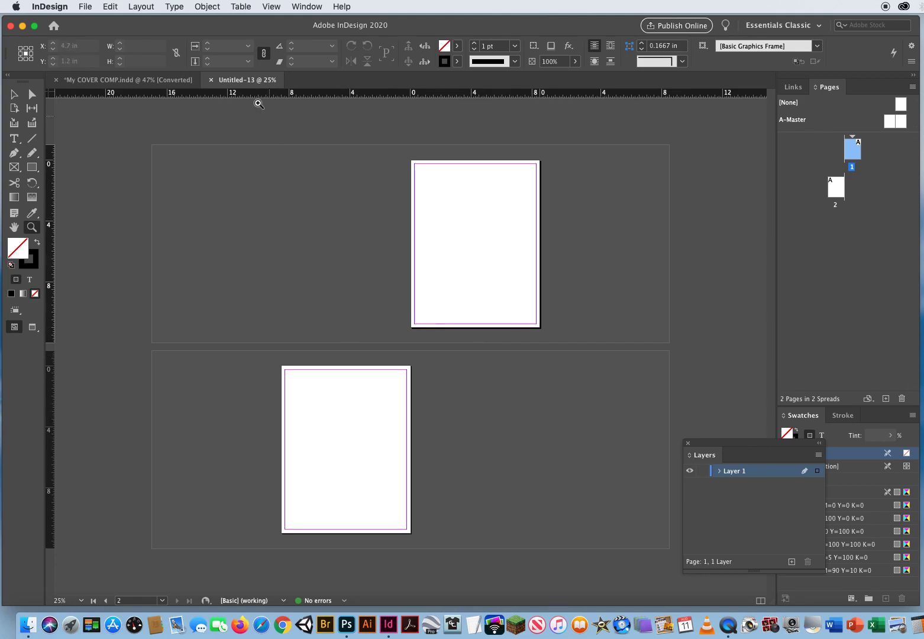
pyautogui.press('super+w')
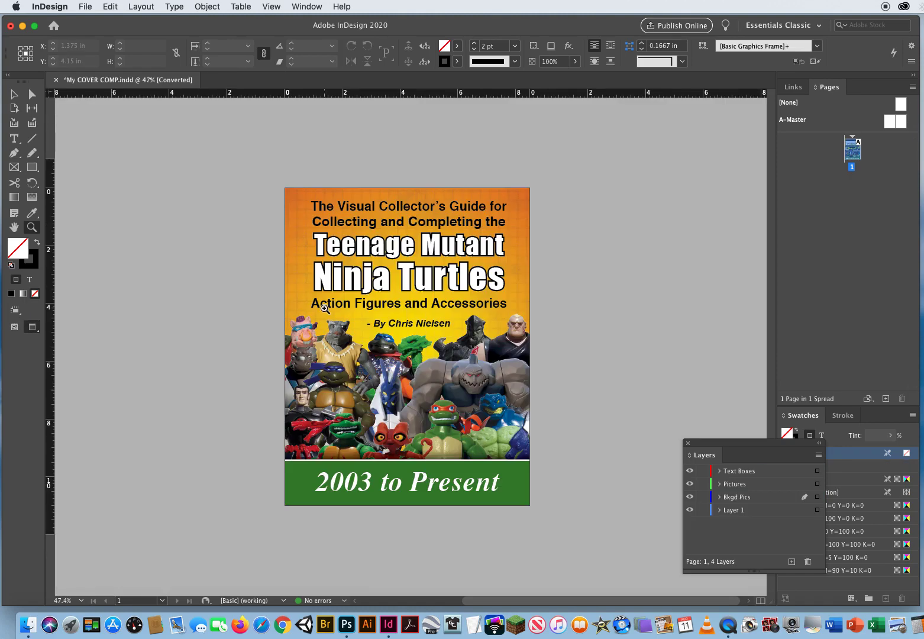
# Create a 2-page facing Letter document with Start # 2 and zoom out on the 2–3 spread.
pyautogui.click(86, 7)
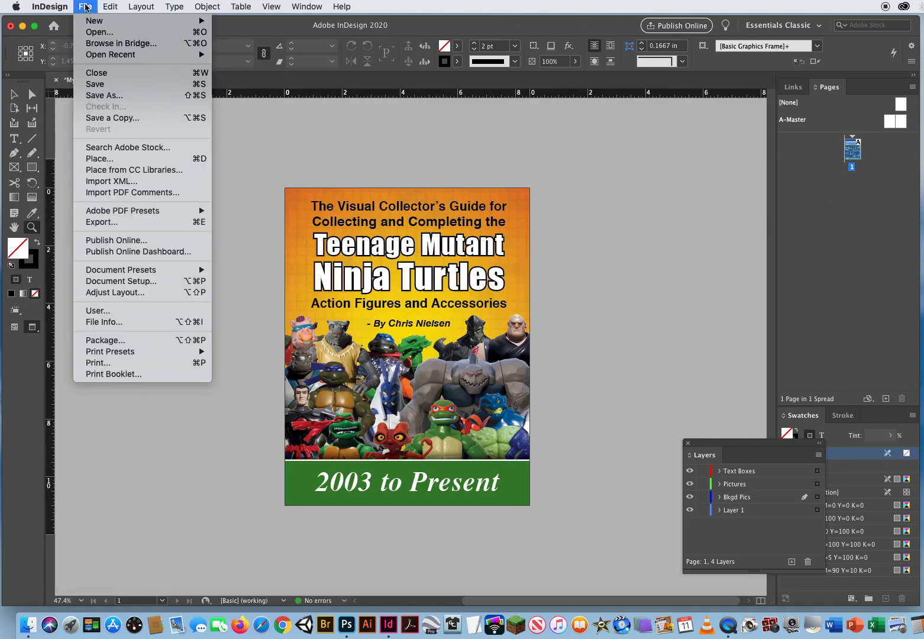
pyautogui.moveTo(92, 21)
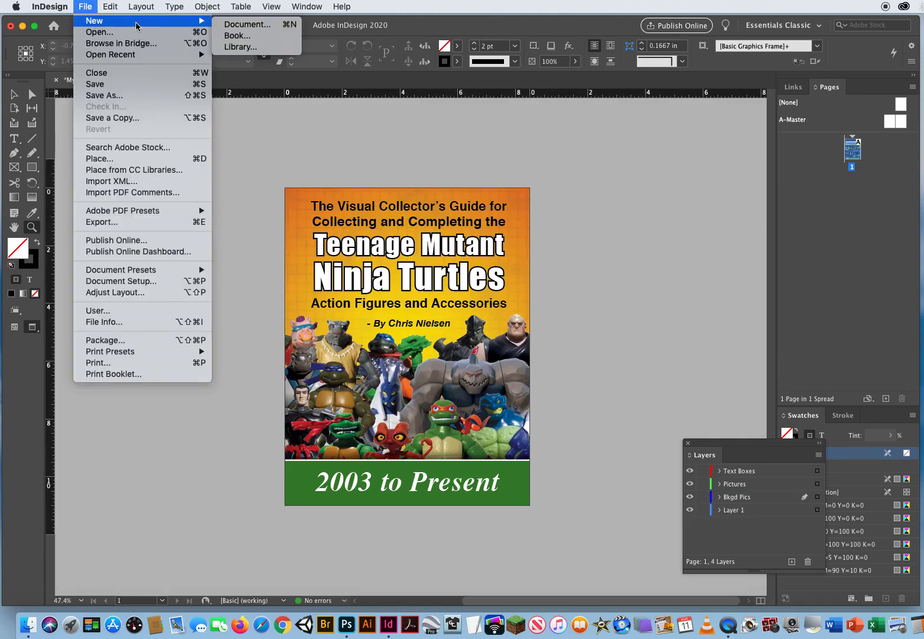
pyautogui.click(245, 25)
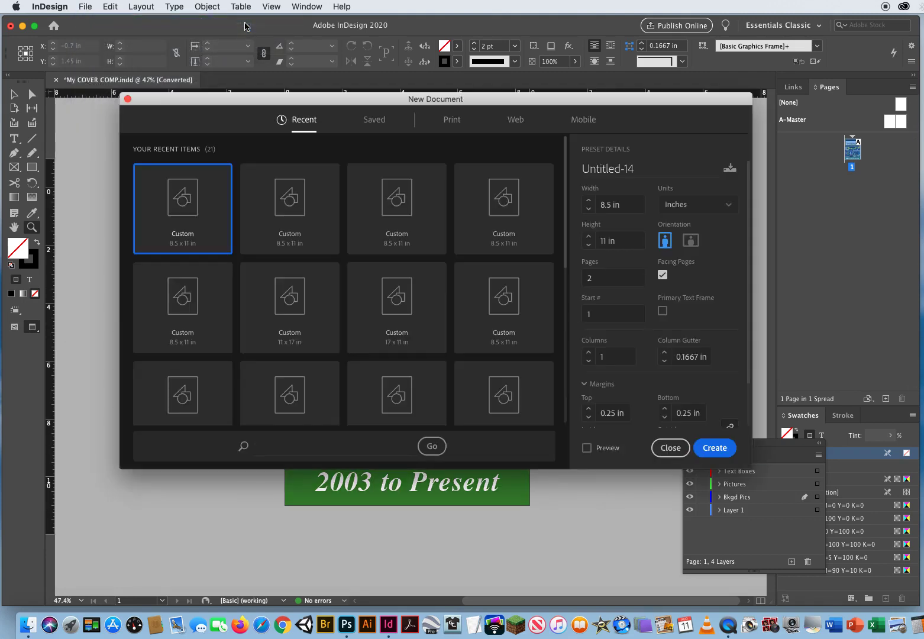
pyautogui.click(619, 278)
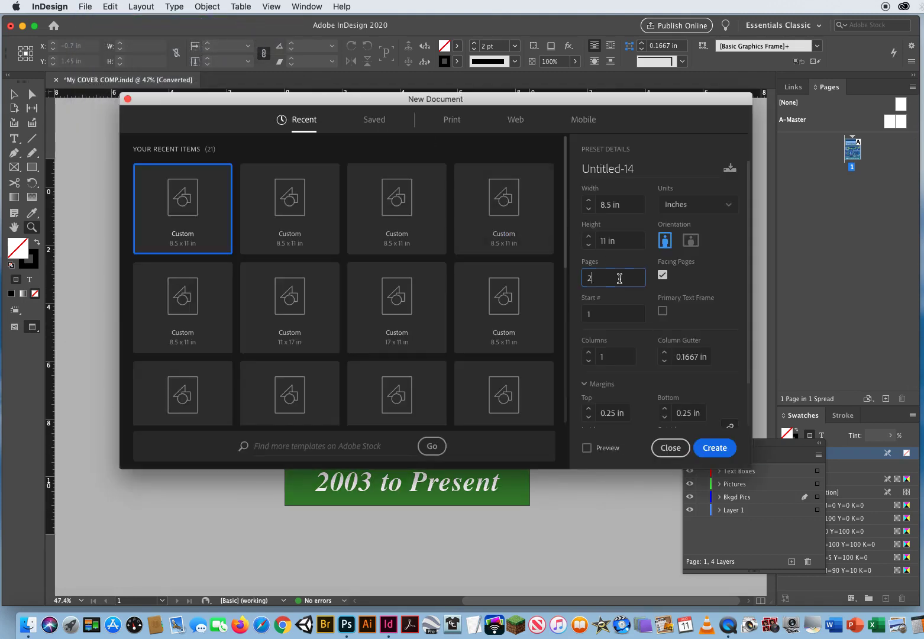
pyautogui.moveTo(619, 278); pyautogui.dragTo(576, 280)
pyautogui.write('3')
pyautogui.moveTo(625, 275); pyautogui.dragTo(566, 281)
pyautogui.click(613, 312)
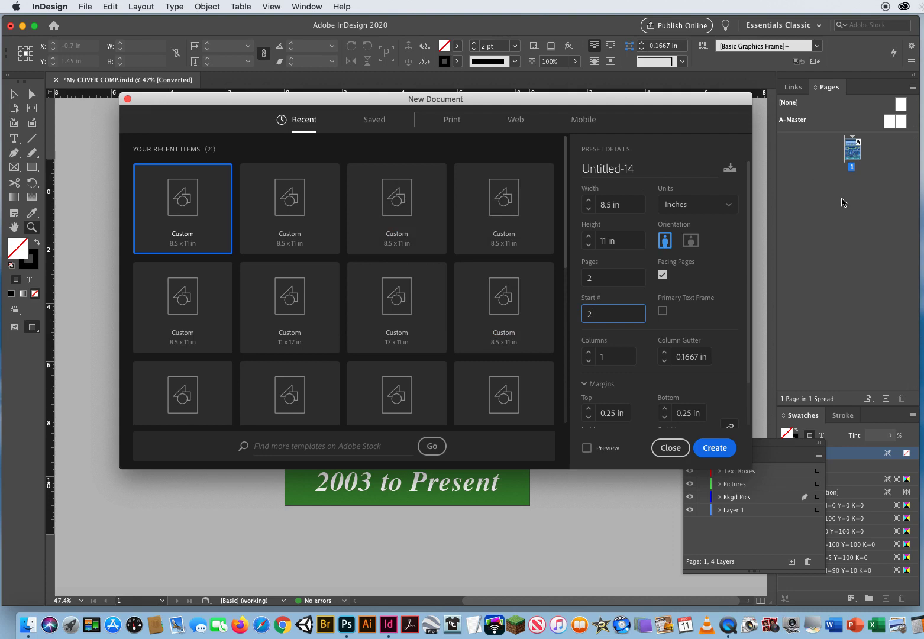
pyautogui.click(612, 275)
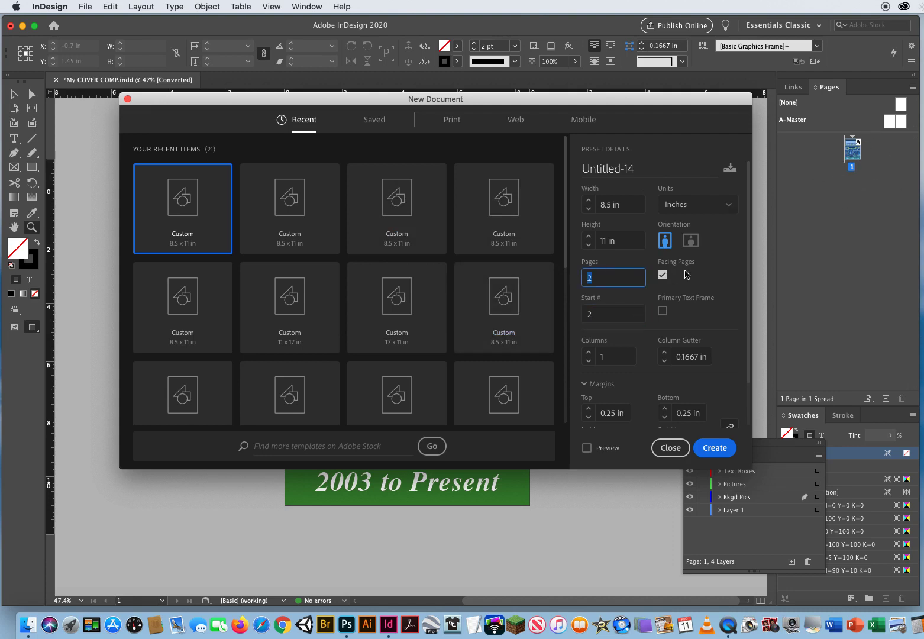
pyautogui.click(608, 313)
pyautogui.moveTo(608, 313); pyautogui.dragTo(565, 315)
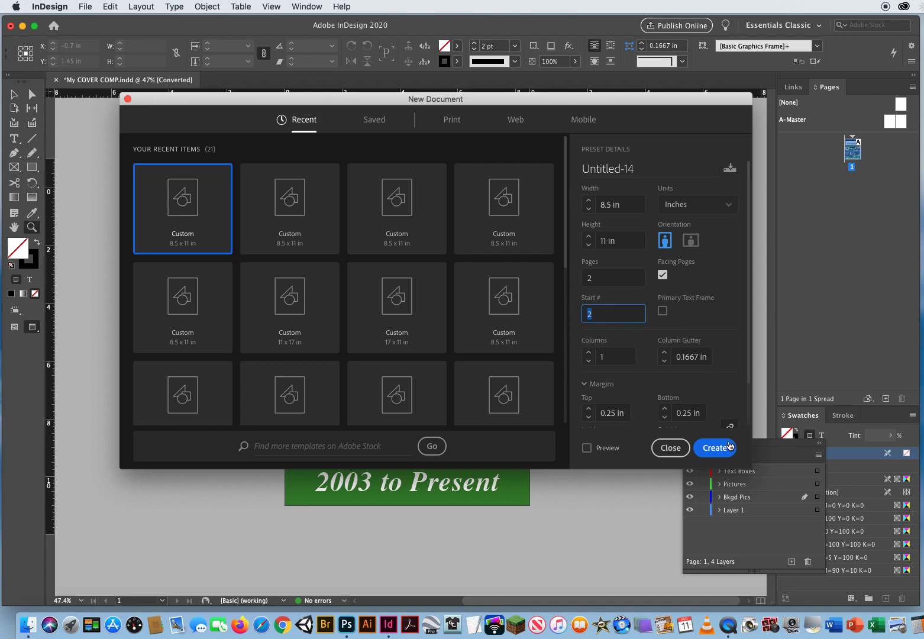
pyautogui.click(710, 451)
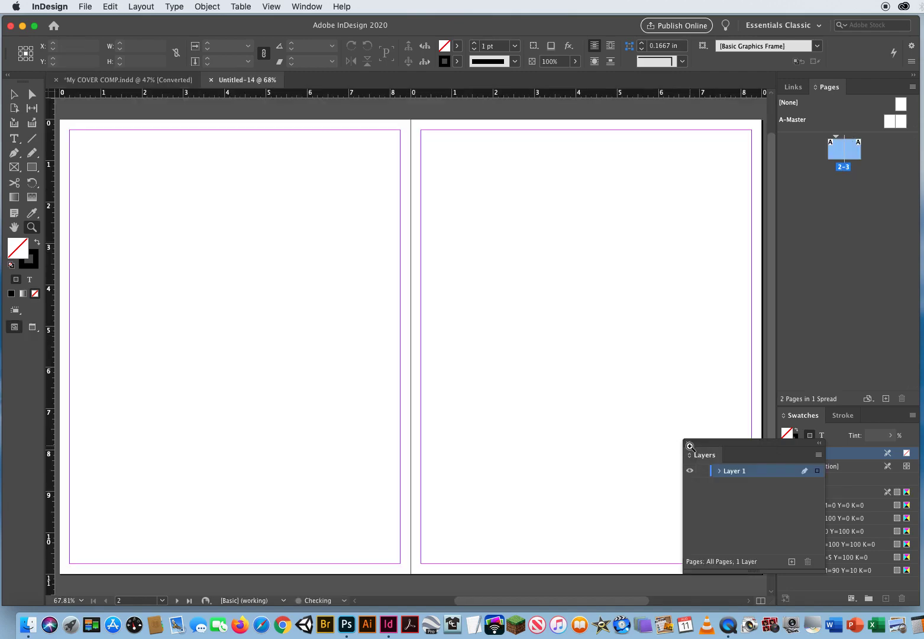
pyautogui.keyDown('alt'); pyautogui.click(411, 338); pyautogui.keyUp('alt')
pyautogui.keyDown('alt'); pyautogui.click(411, 339); pyautogui.keyUp('alt')
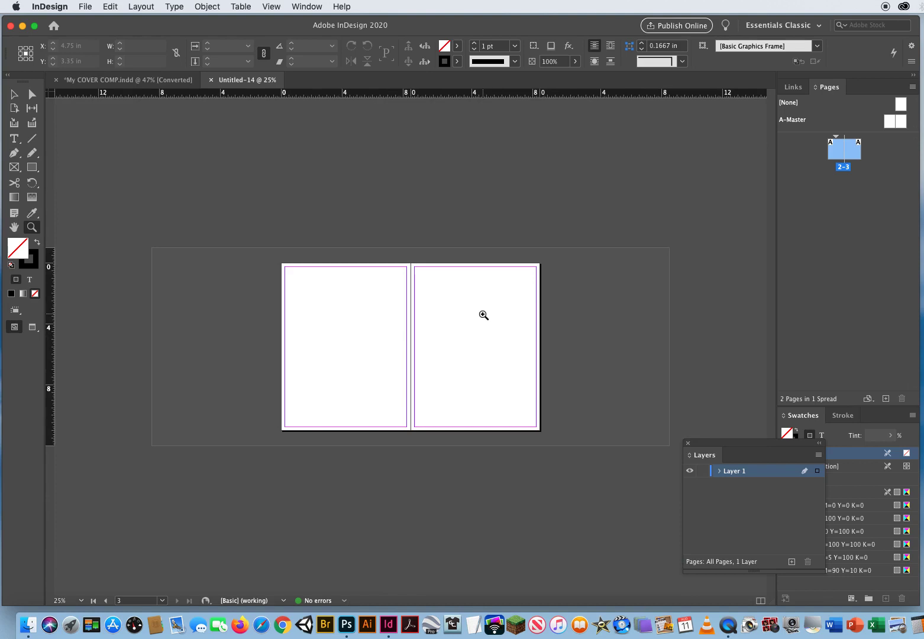
# Zoom in and recenter the spread, then drag the Pages panel out as a floating panel.
pyautogui.click(441, 315)
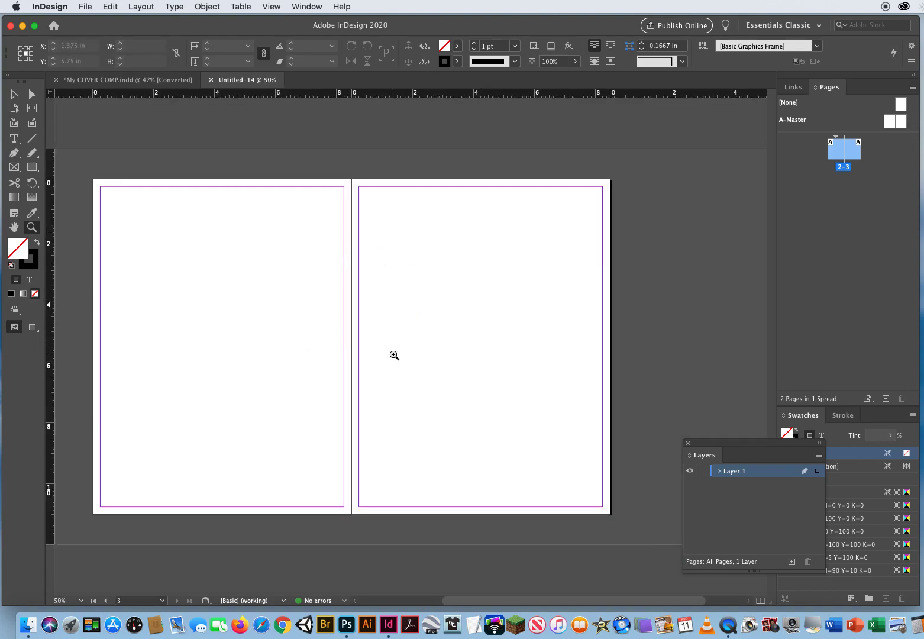
pyautogui.moveTo(395, 355); pyautogui.dragTo(431, 356)
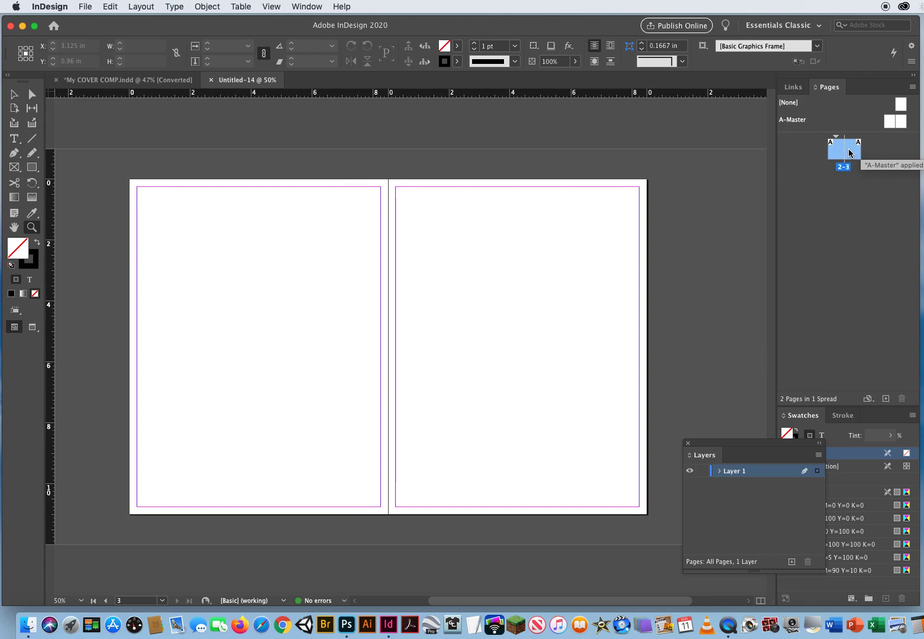
pyautogui.moveTo(832, 88); pyautogui.dragTo(109, 141)
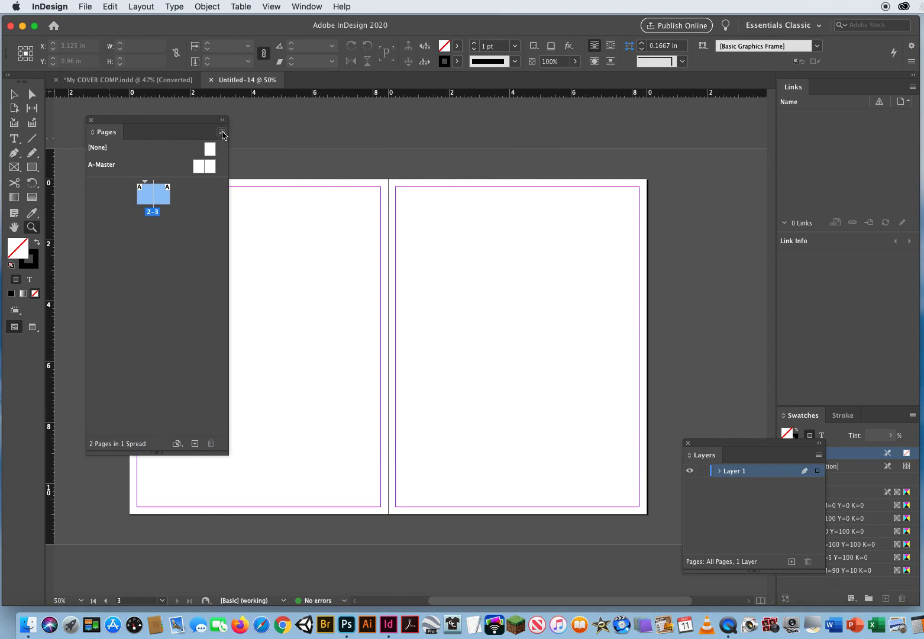
pyautogui.click(221, 133)
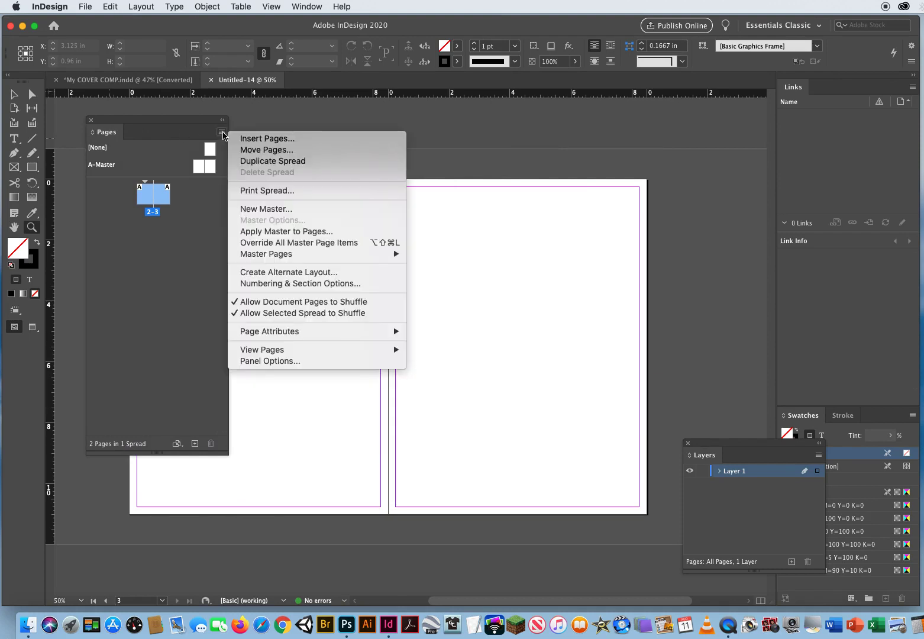
pyautogui.click(261, 140)
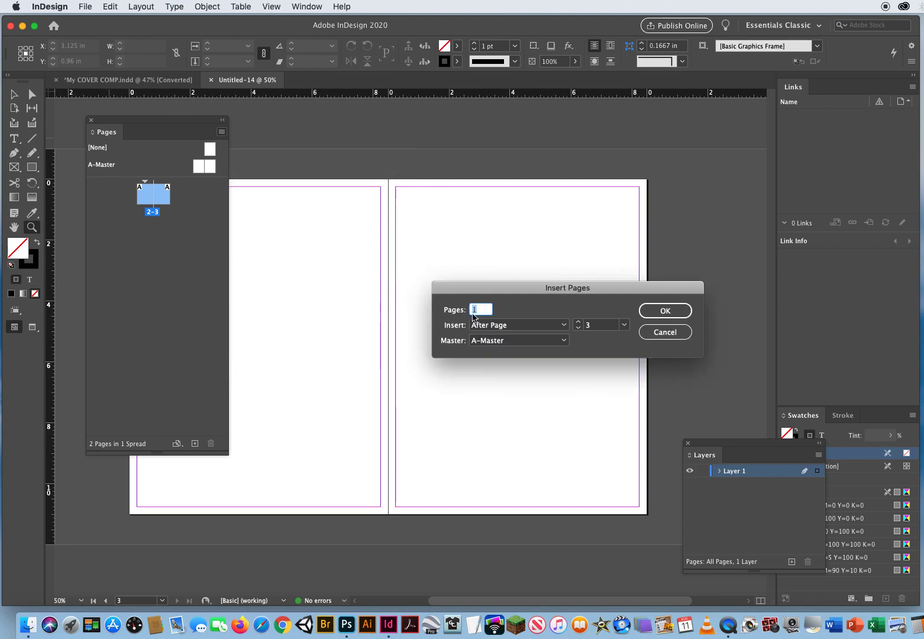
pyautogui.doubleClick(598, 325)
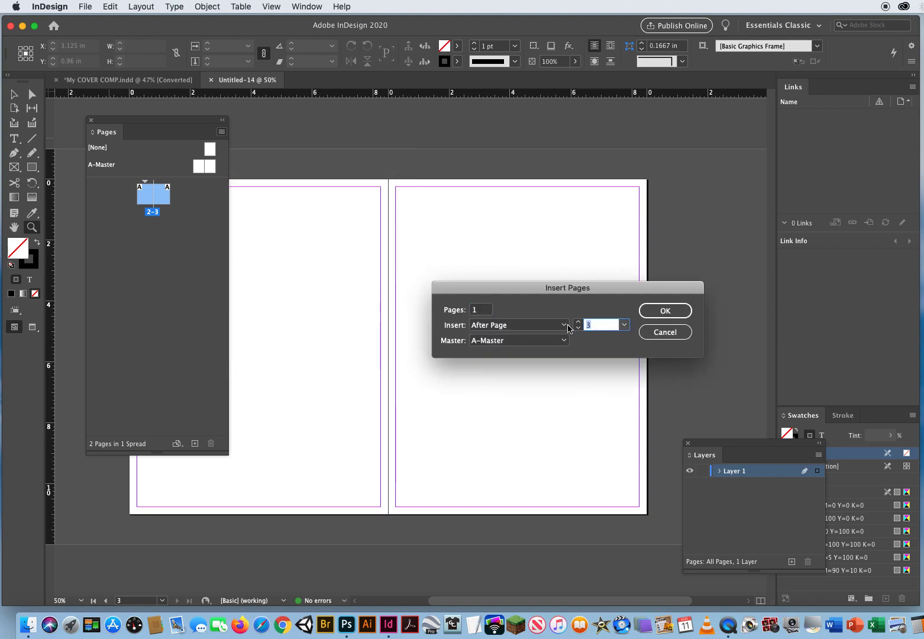
pyautogui.click(670, 310)
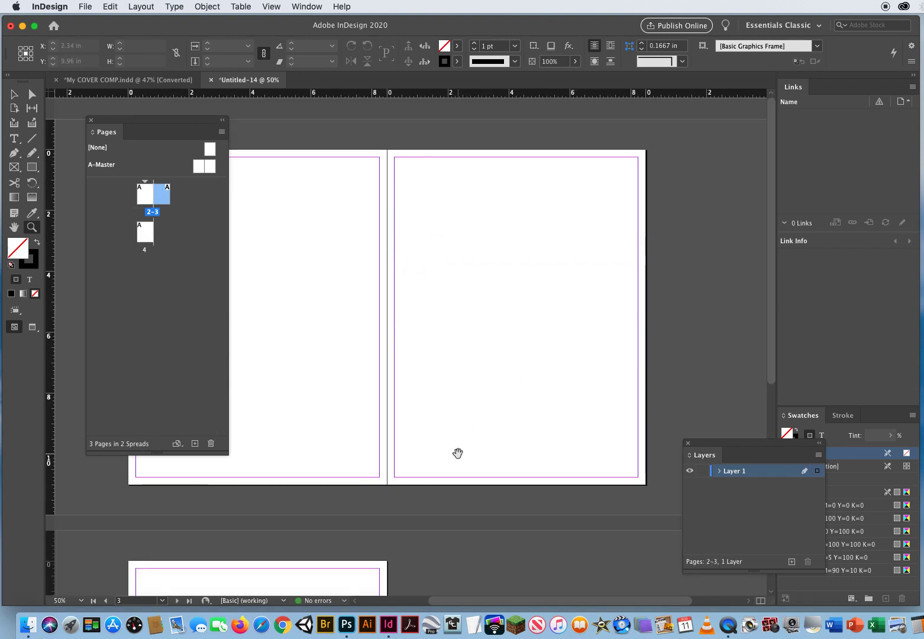
pyautogui.moveTo(458, 451); pyautogui.dragTo(515, 489)
pyautogui.click(111, 6)
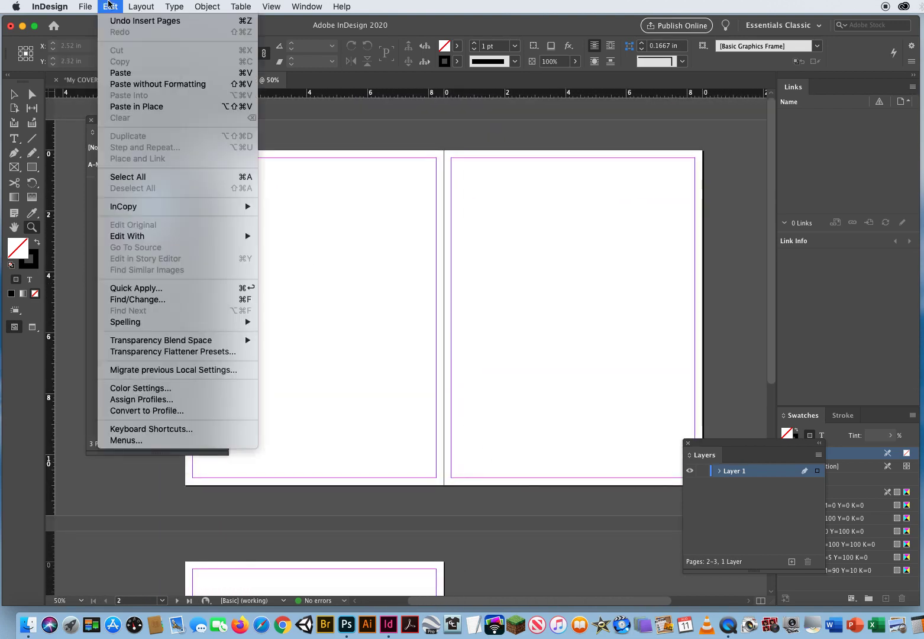
pyautogui.click(116, 21)
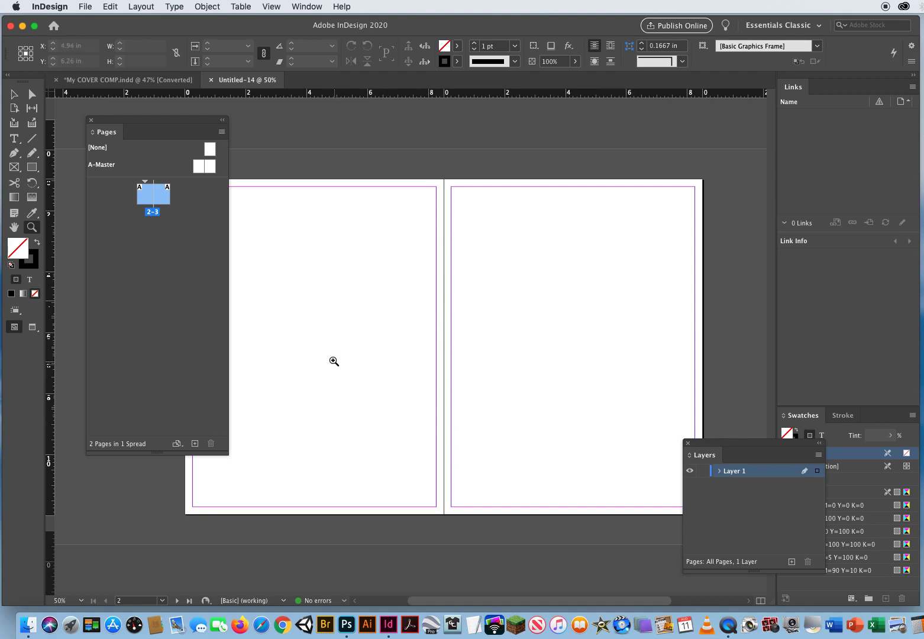
# Turn off Allow Document Pages to Shuffle and Allow Selected Spread to Shuffle.
pyautogui.click(14, 93)
pyautogui.click(222, 132)
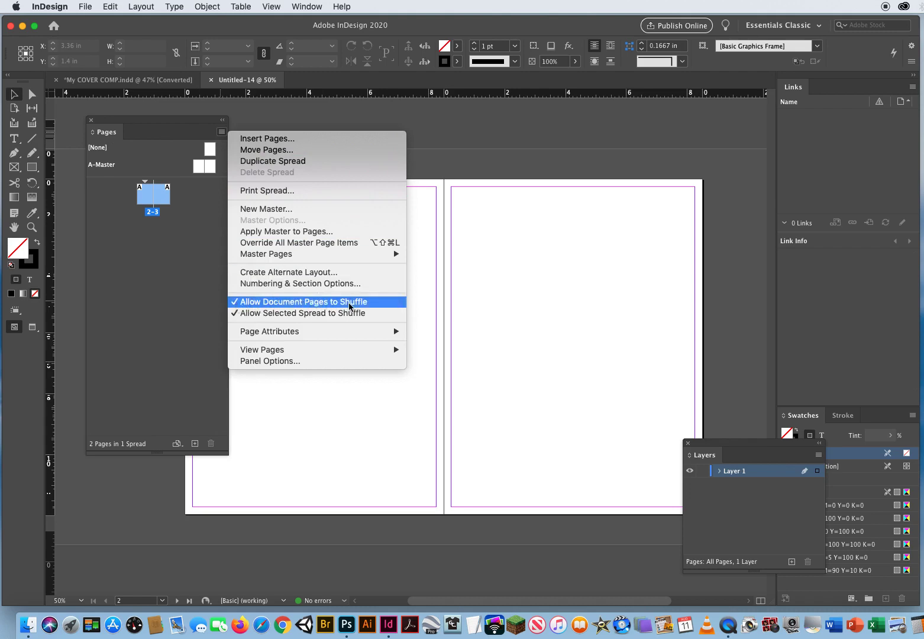
pyautogui.click(253, 302)
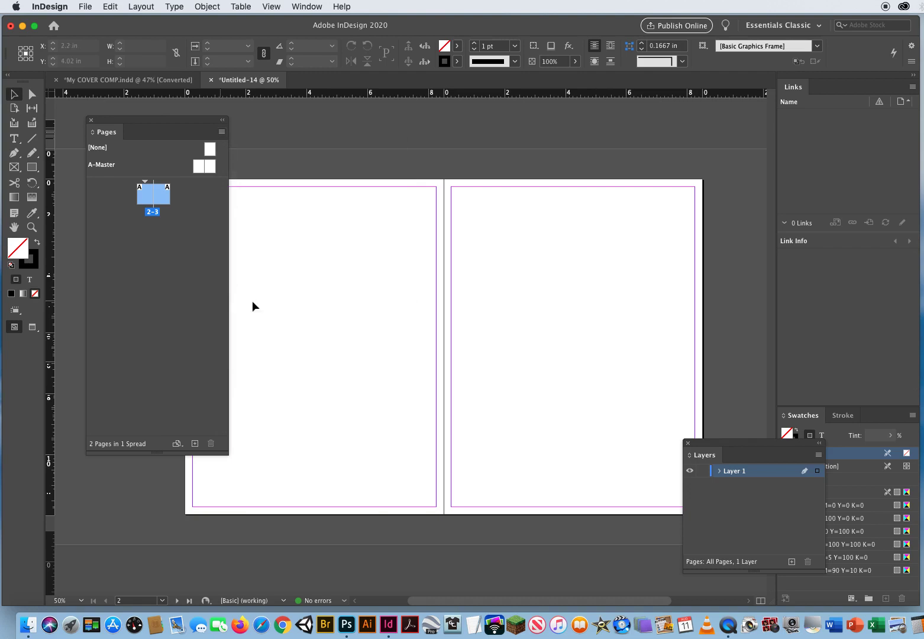
pyautogui.click(222, 132)
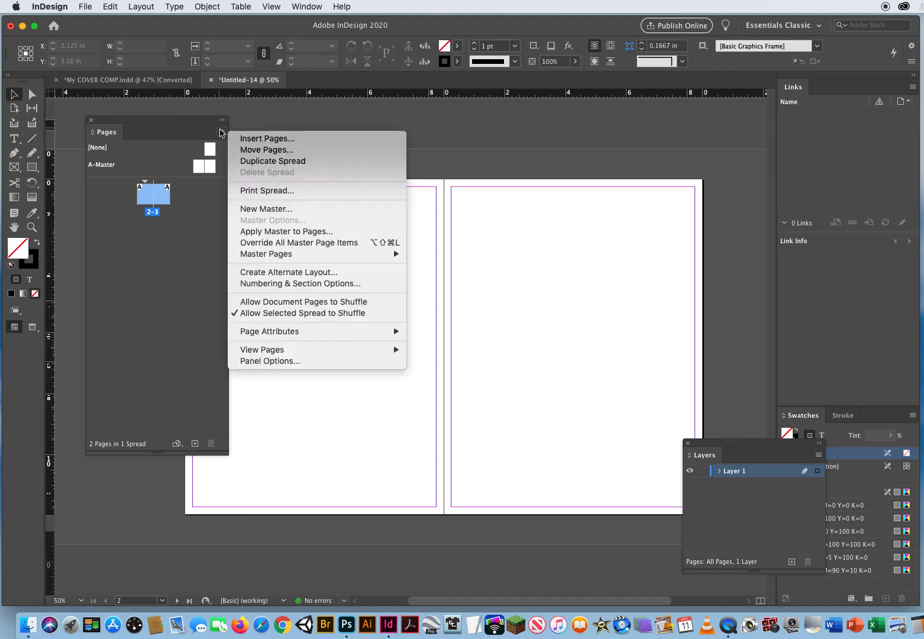
pyautogui.click(318, 314)
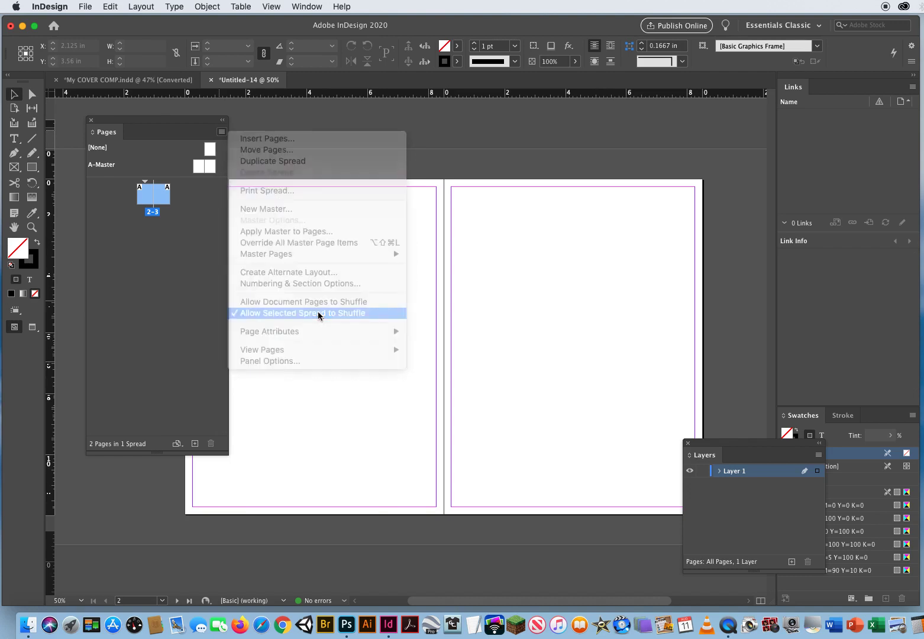
pyautogui.click(221, 132)
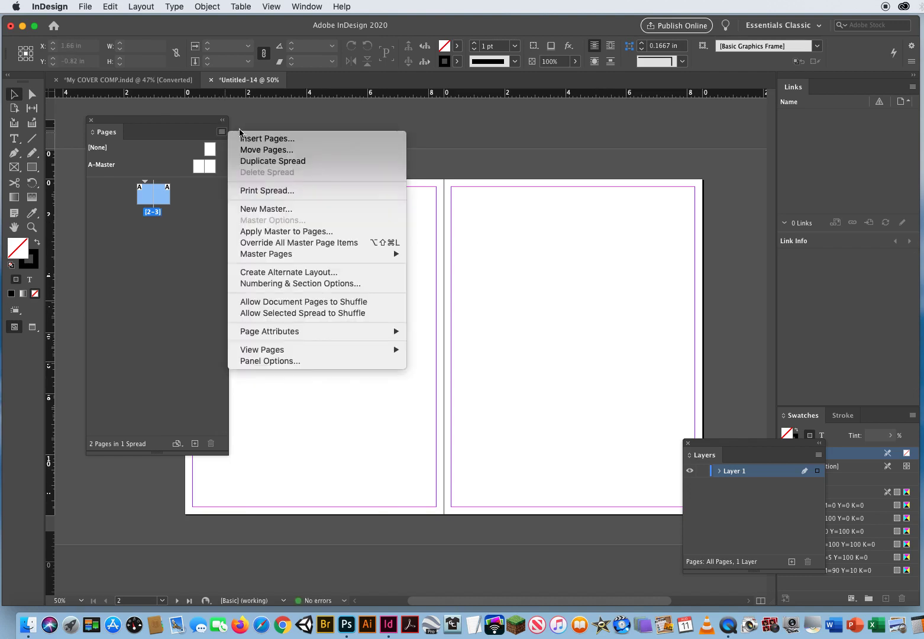
# Insert 1 page after page 2 and zoom out to the whole spread.
pyautogui.click(266, 139)
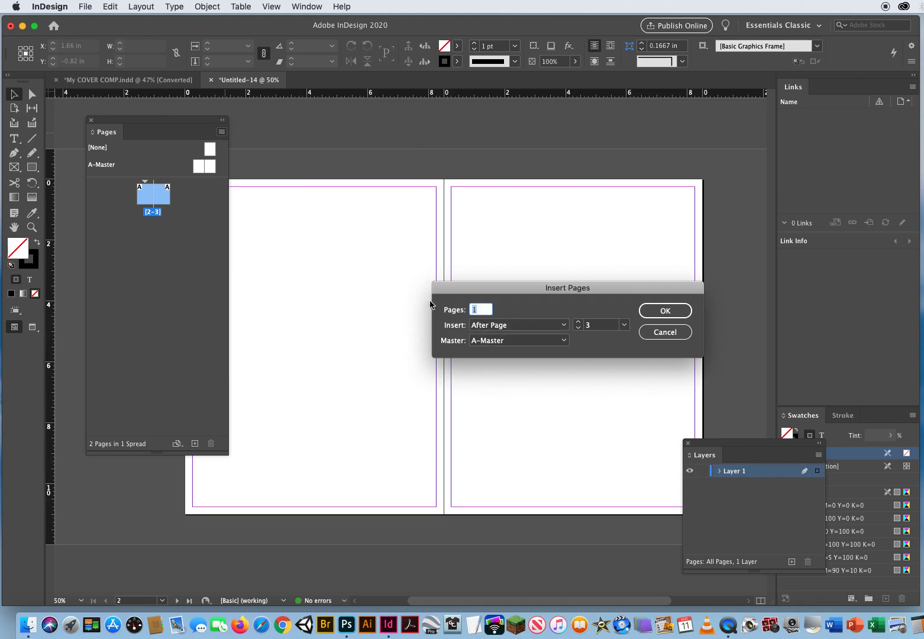
pyautogui.moveTo(492, 290); pyautogui.dragTo(337, 244)
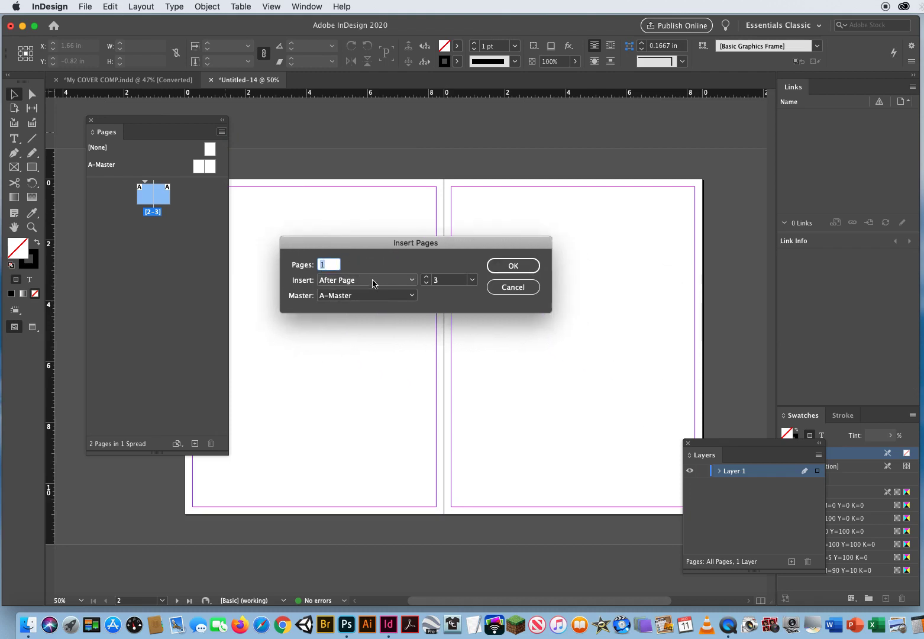
pyautogui.doubleClick(440, 280)
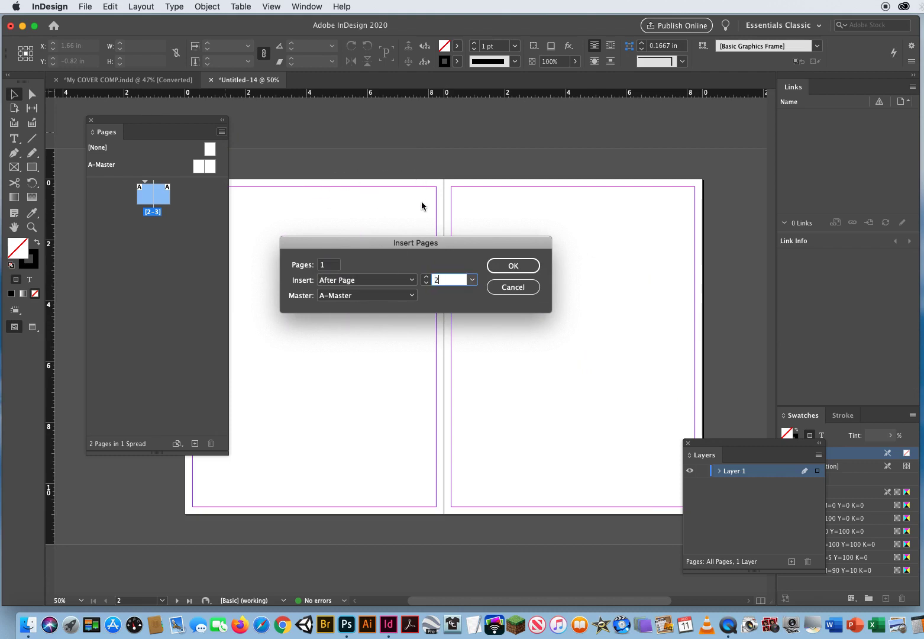
pyautogui.click(517, 265)
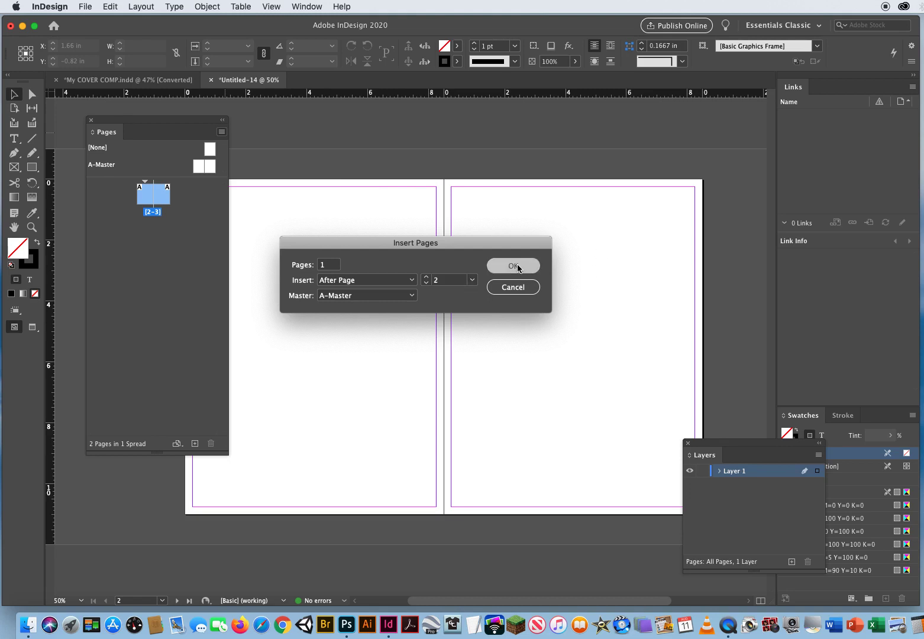
pyautogui.click(31, 228)
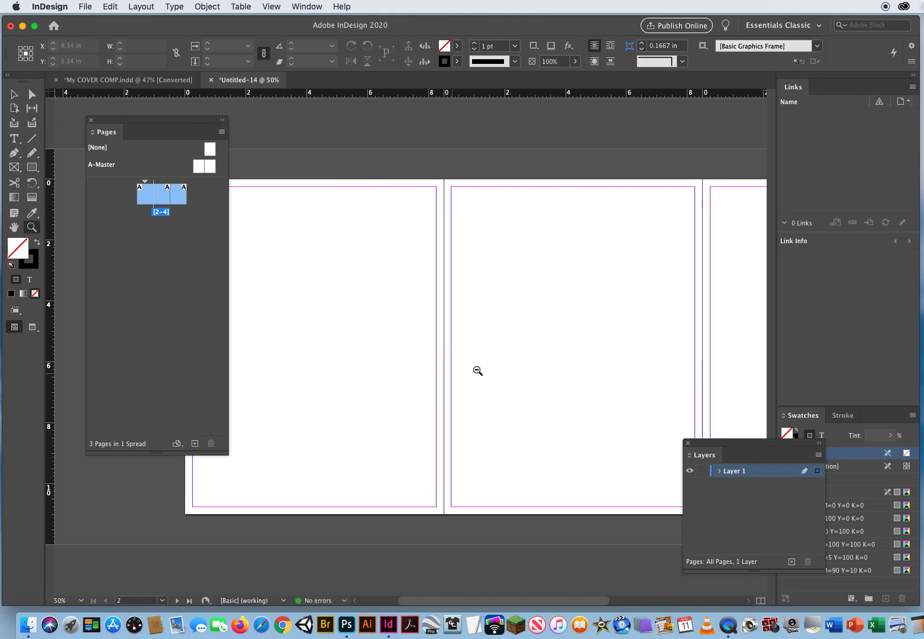
pyautogui.keyDown('alt'); pyautogui.click(509, 336); pyautogui.keyUp('alt')
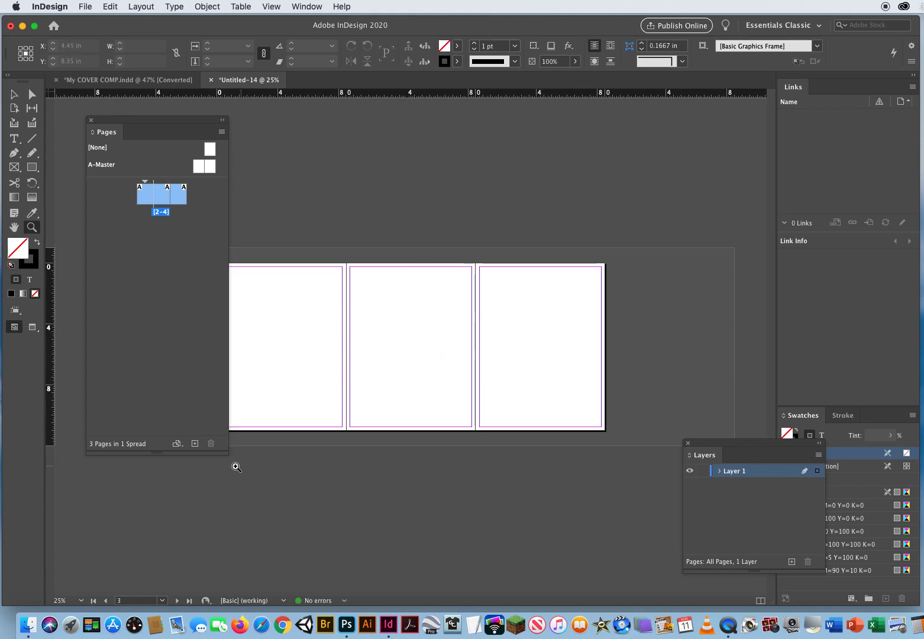
# Shorten the Pages panel and move it right, beside the Links panel, clear of the spread.
pyautogui.moveTo(216, 453); pyautogui.dragTo(213, 268)
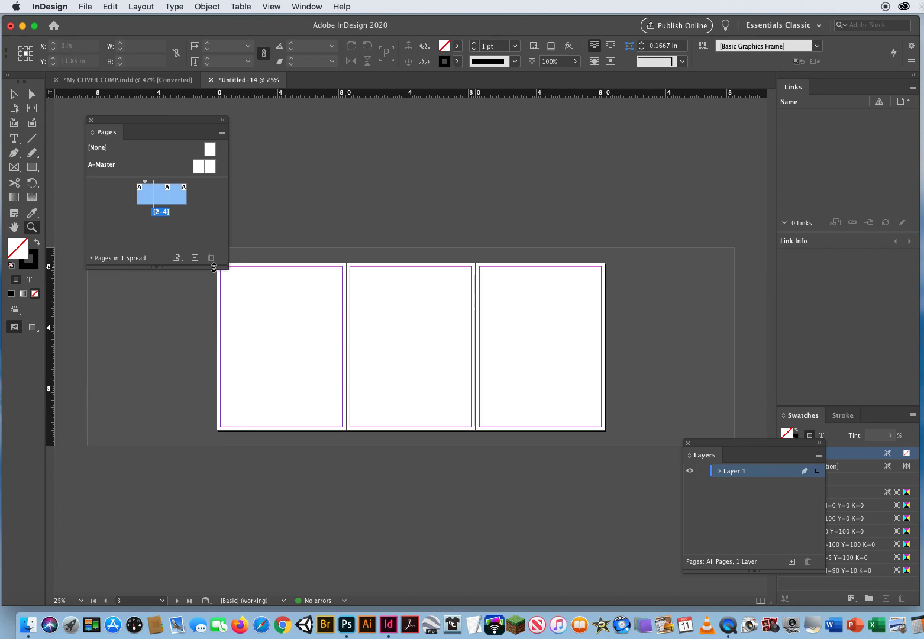
pyautogui.moveTo(126, 123); pyautogui.dragTo(707, 140)
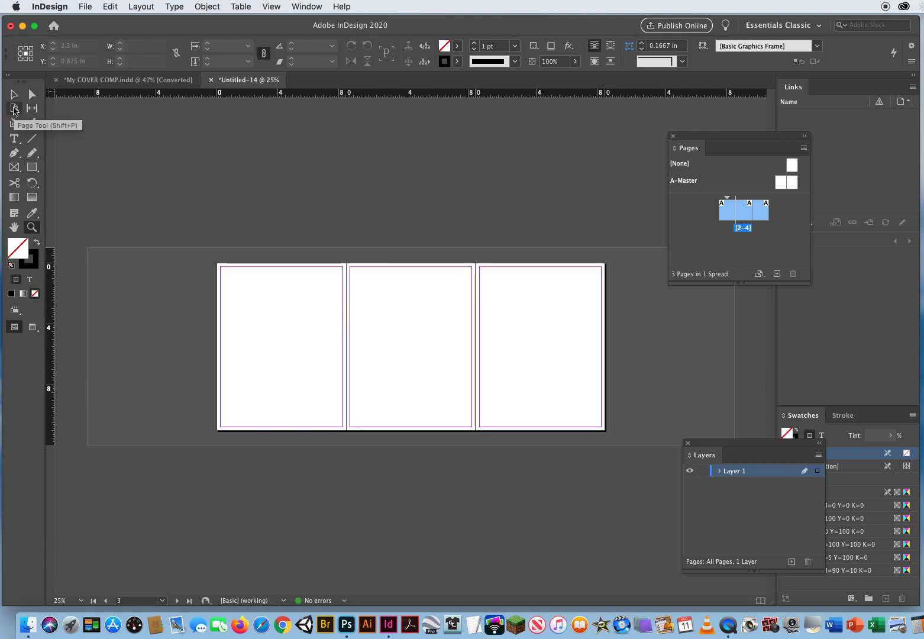
pyautogui.moveTo(689, 140); pyautogui.dragTo(727, 134)
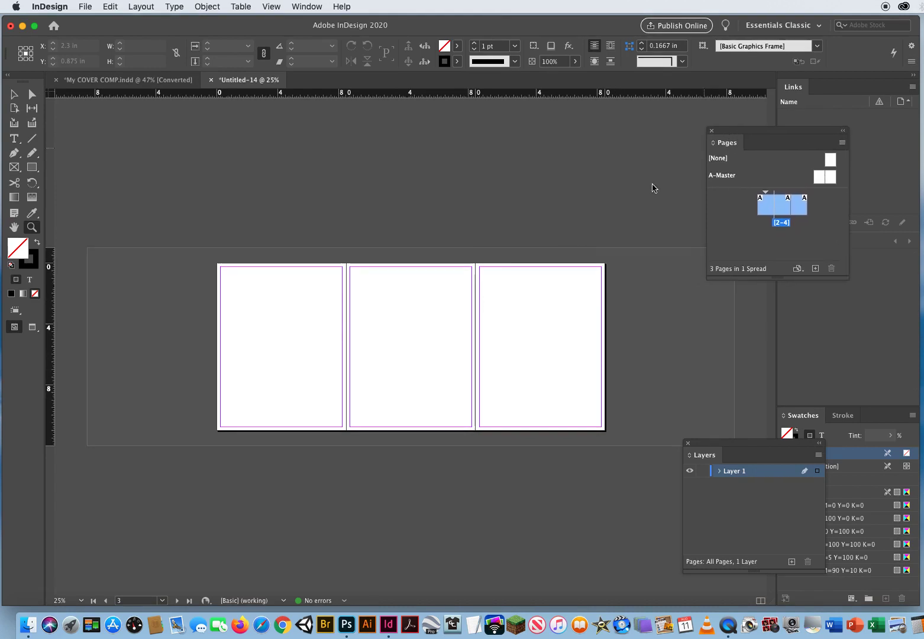
pyautogui.click(13, 109)
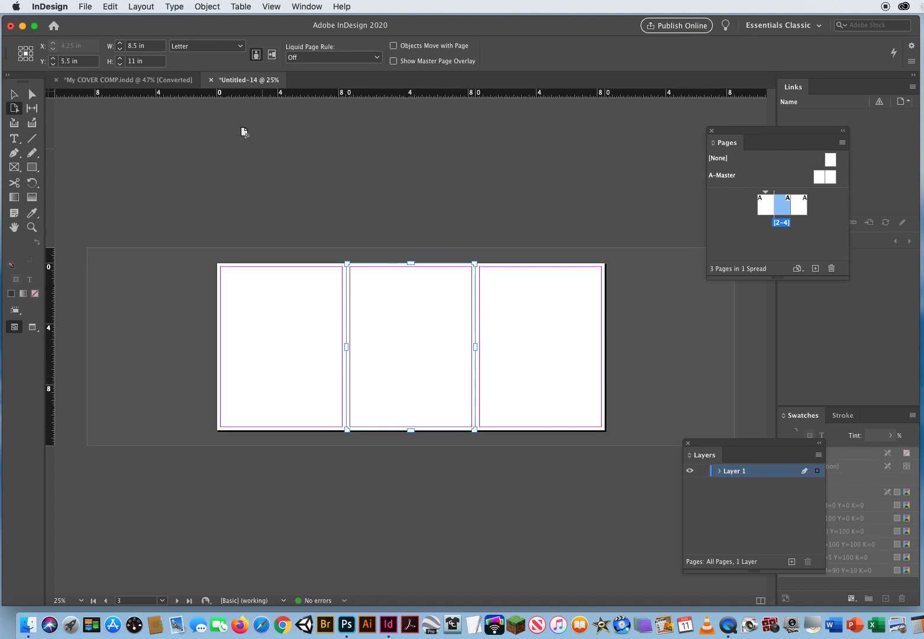
# Set the middle page's width to 1 in, making it a 1 x 11 in spine page.
pyautogui.click(152, 48)
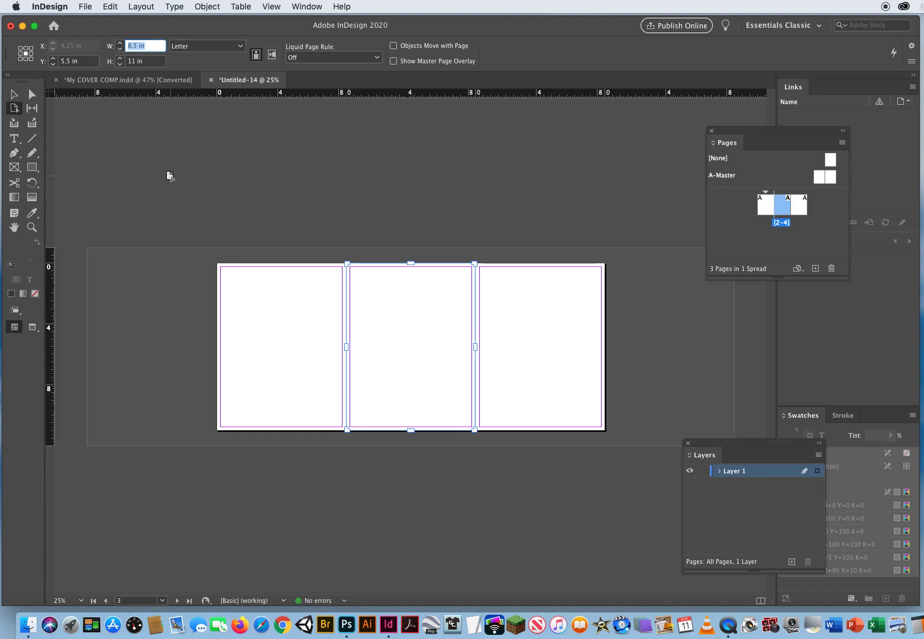
pyautogui.write('1')
pyautogui.press('Return')
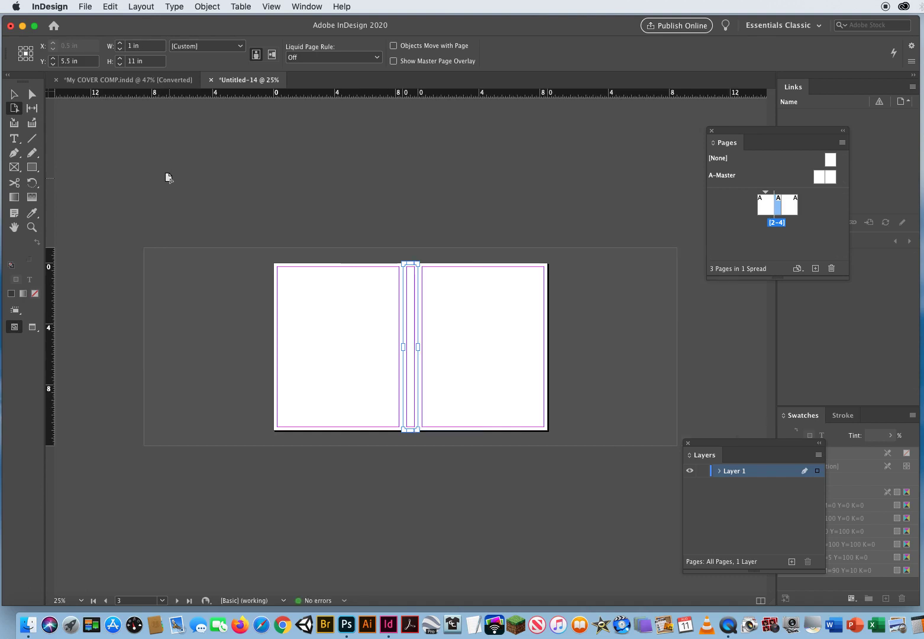
pyautogui.click(14, 94)
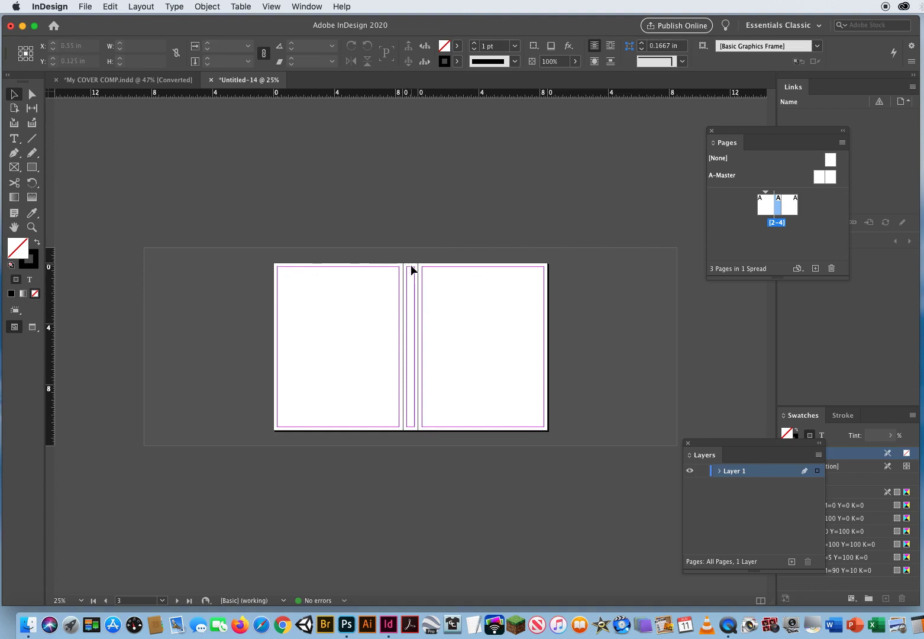
# Try lowering the margins in Margins and Columns, then cancel the change.
pyautogui.click(145, 7)
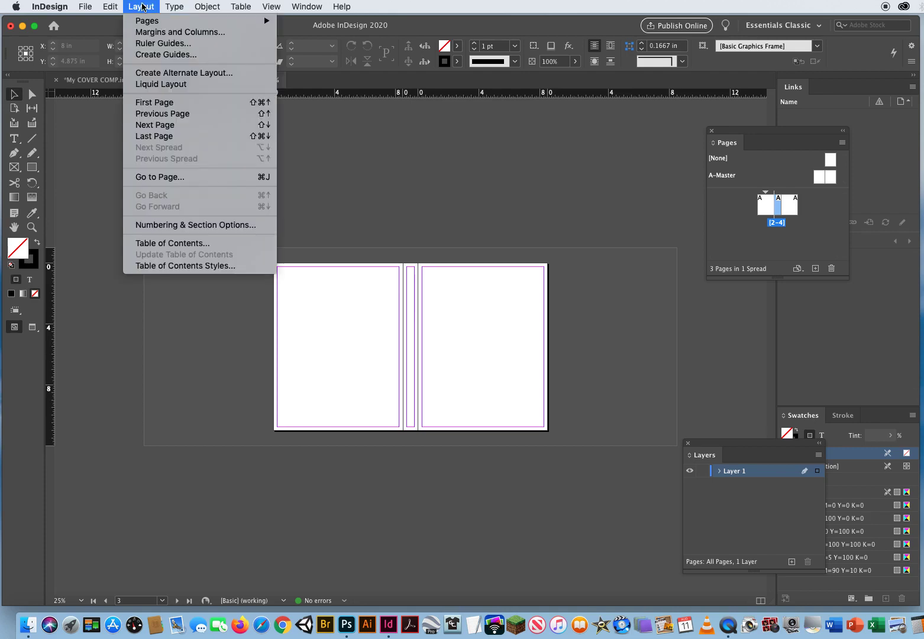
pyautogui.moveTo(148, 25)
pyautogui.click(149, 37)
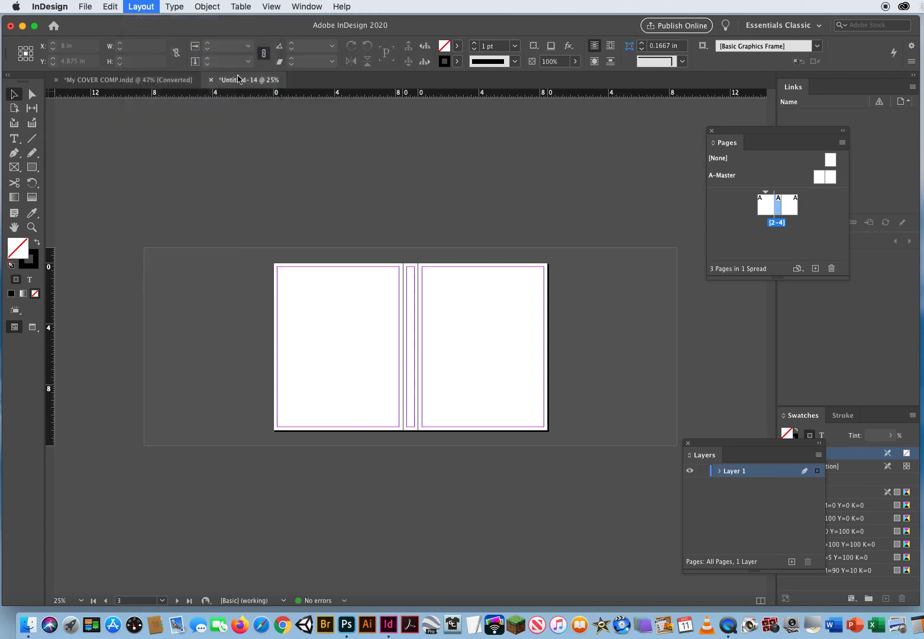
pyautogui.moveTo(354, 94); pyautogui.dragTo(595, 129)
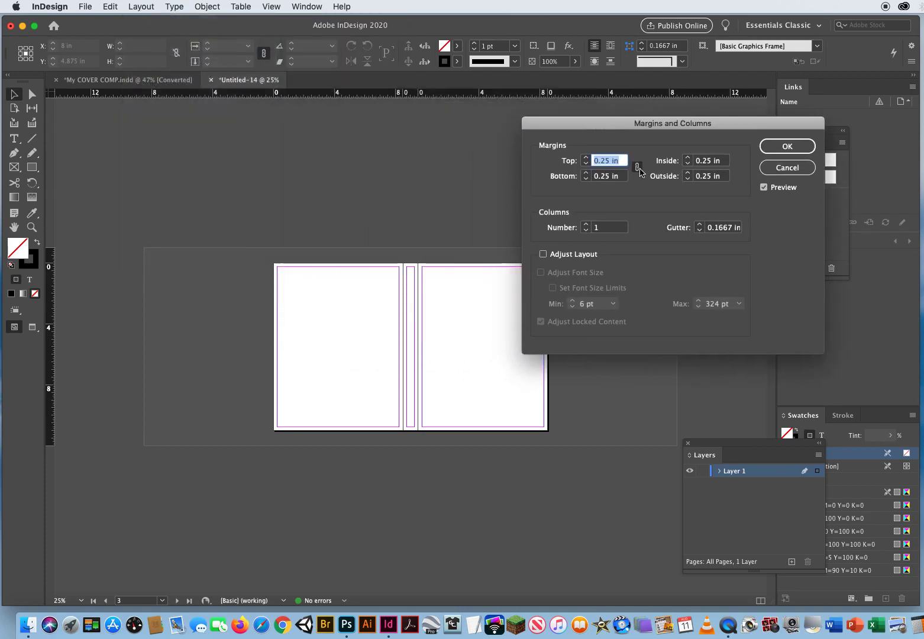
pyautogui.click(586, 164)
pyautogui.click(586, 164)
pyautogui.click(586, 164)
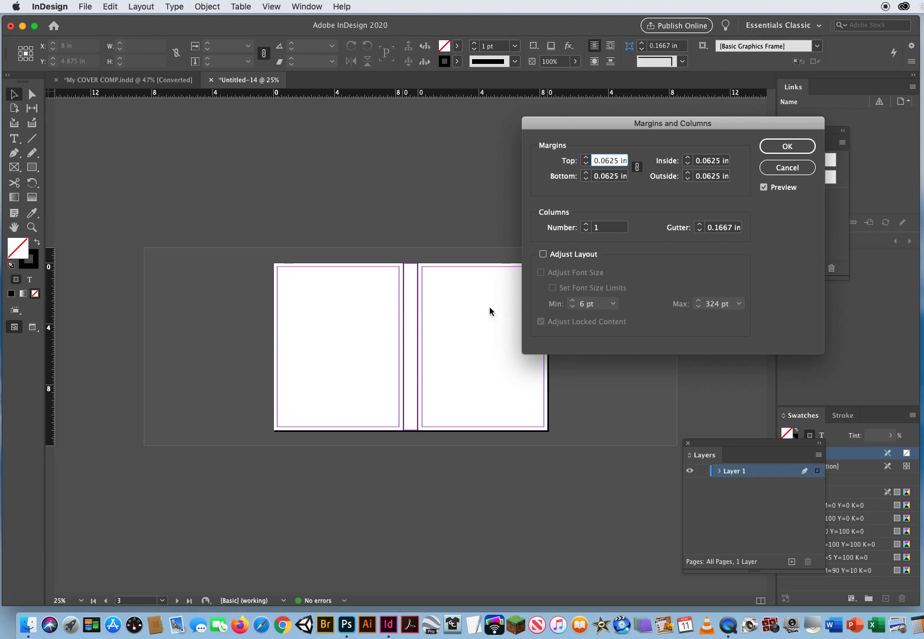
pyautogui.click(776, 169)
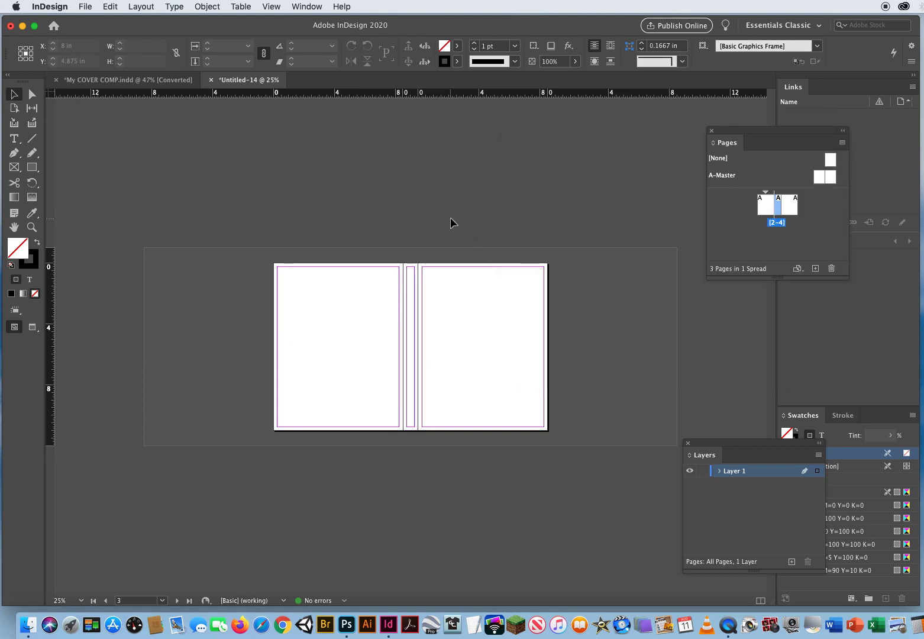
# Select all three spread pages and set their margins to 0 in.
pyautogui.click(764, 208)
pyautogui.keyDown('shift'); pyautogui.click(791, 208); pyautogui.keyUp('shift')
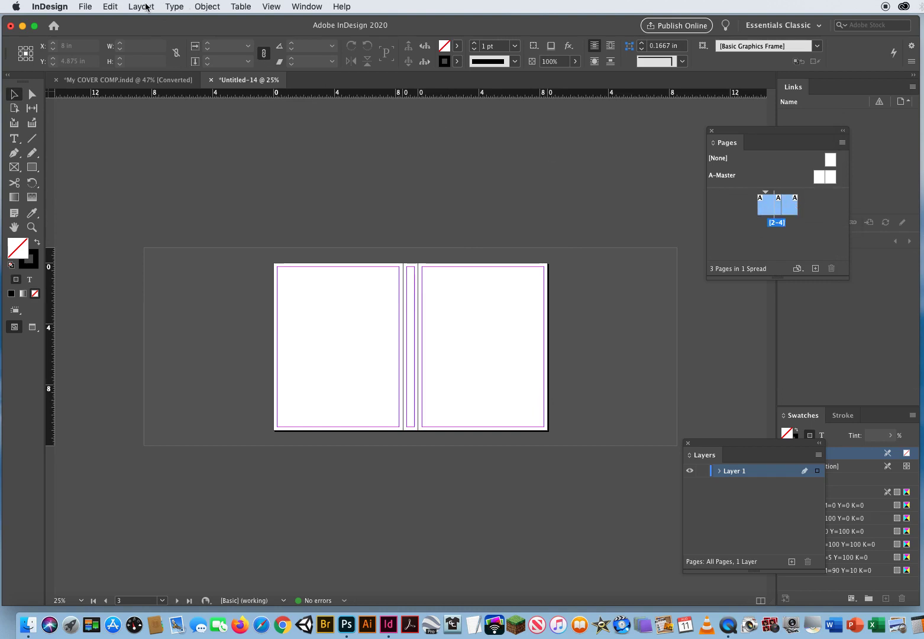
pyautogui.click(145, 6)
pyautogui.click(146, 36)
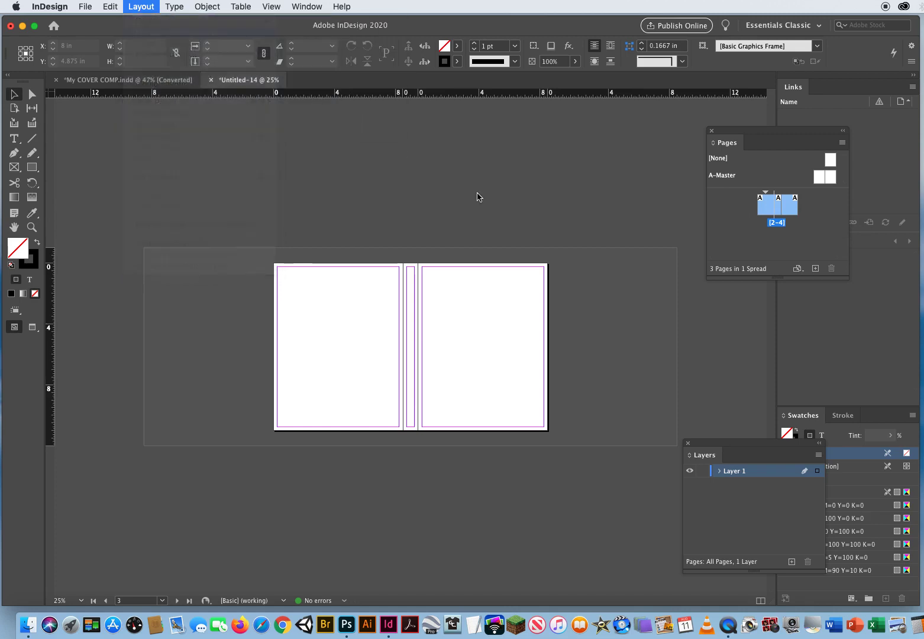
pyautogui.moveTo(593, 129); pyautogui.dragTo(625, 126)
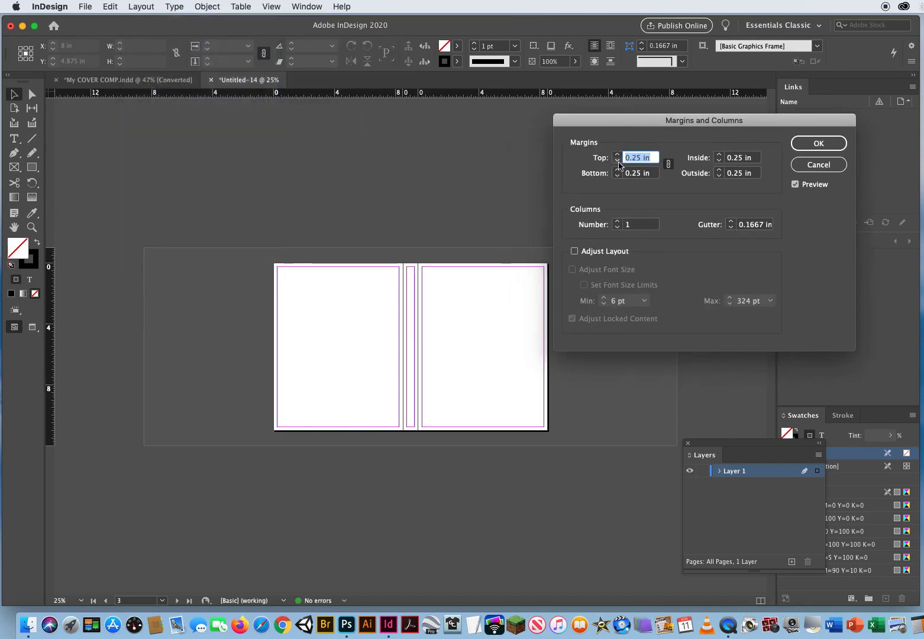
pyautogui.click(617, 163)
pyautogui.click(616, 164)
pyautogui.click(617, 163)
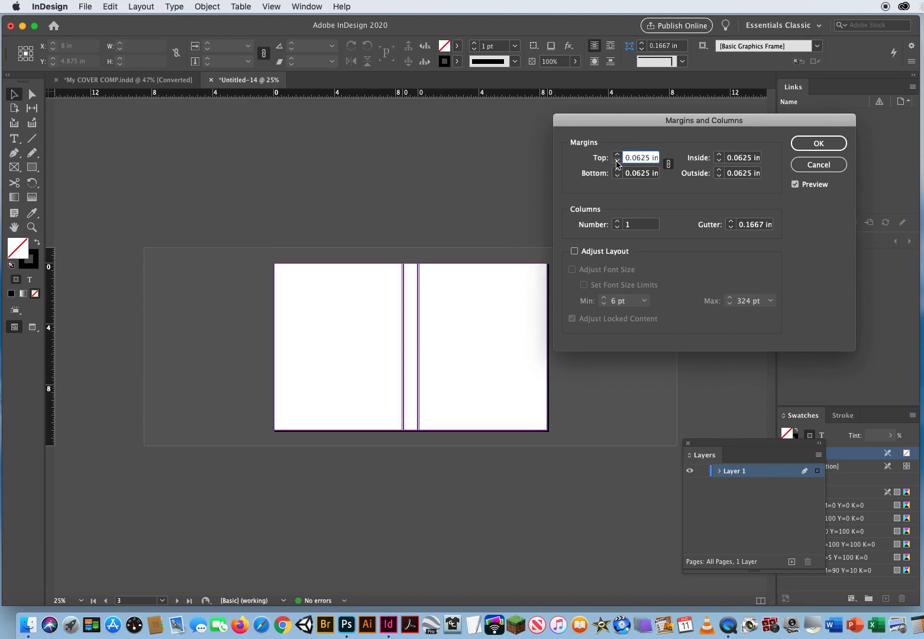
pyautogui.click(617, 163)
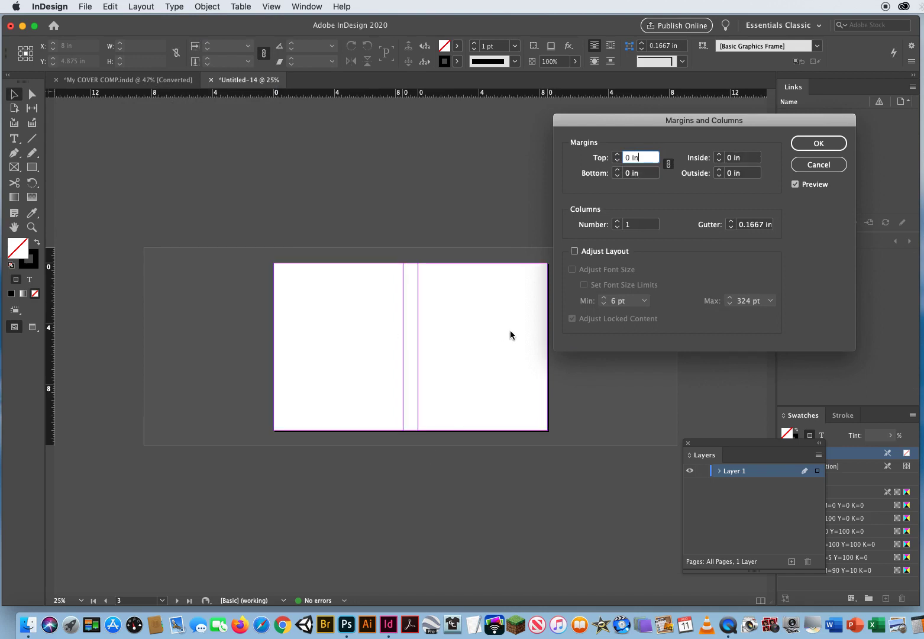
pyautogui.click(817, 144)
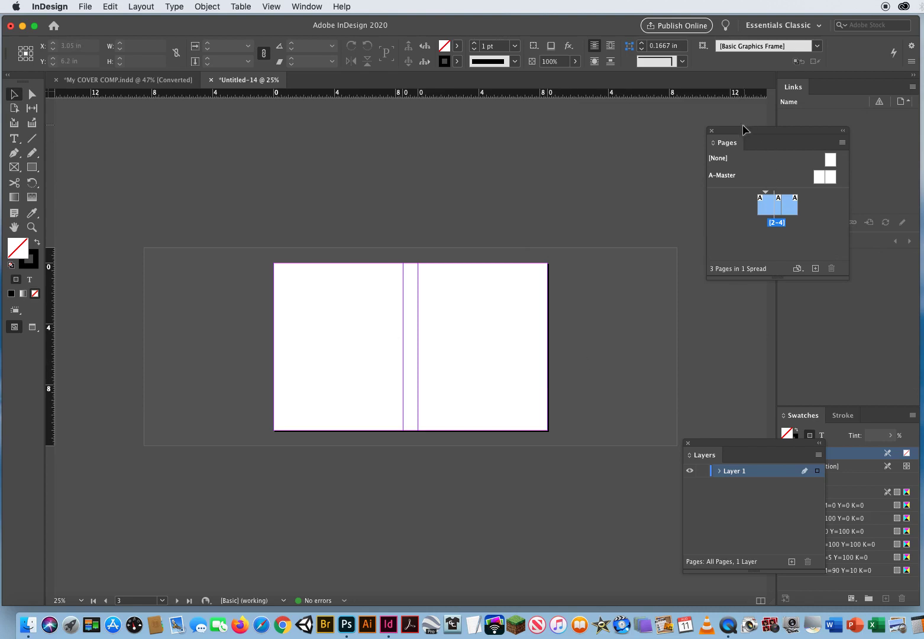
# Dock the Pages panel, move the Layers panel, and switch to My COVER COMP.indd.
pyautogui.moveTo(734, 135); pyautogui.dragTo(822, 90)
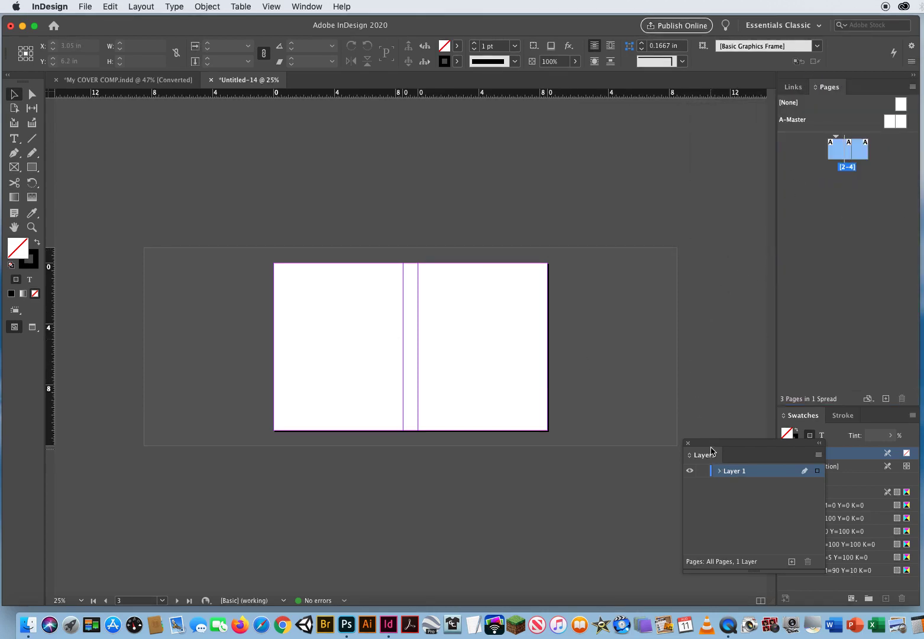
pyautogui.moveTo(711, 446); pyautogui.dragTo(584, 126)
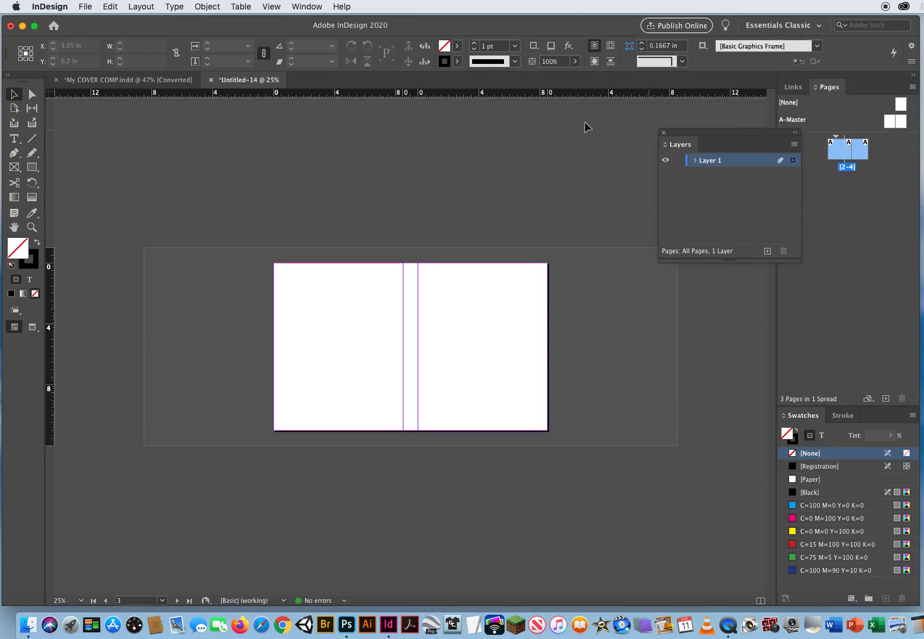
pyautogui.click(140, 82)
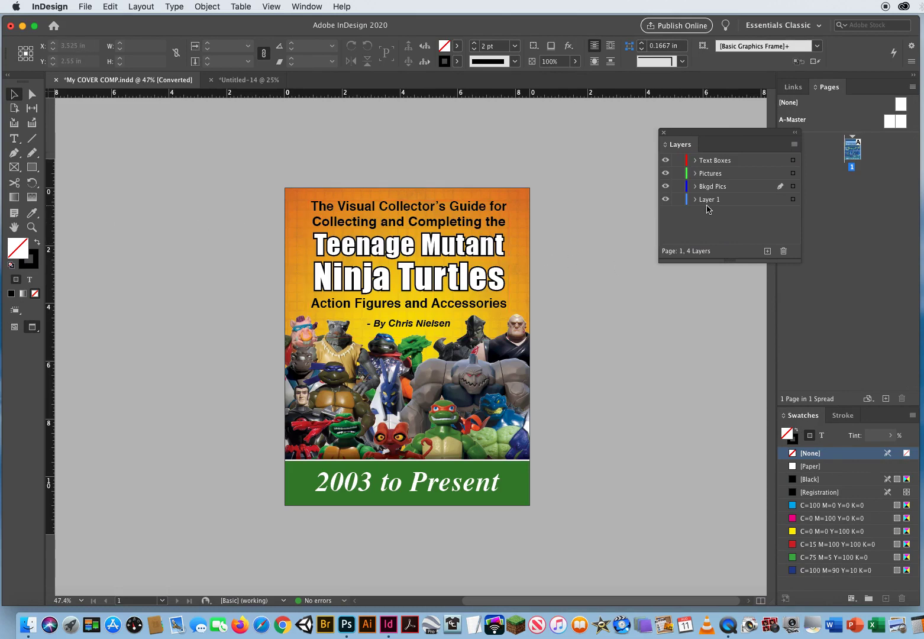
pyautogui.click(665, 200)
pyautogui.click(665, 199)
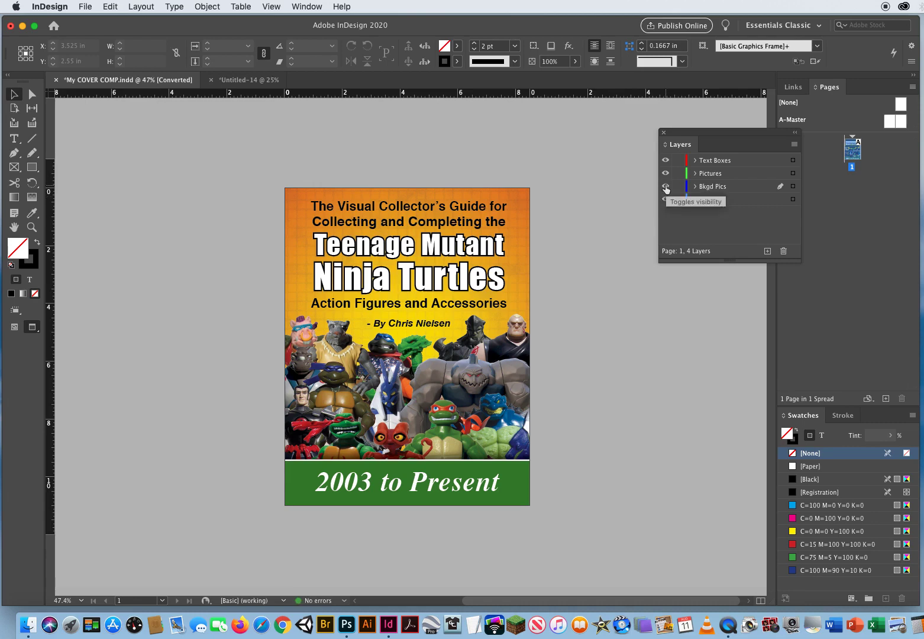
pyautogui.click(665, 186)
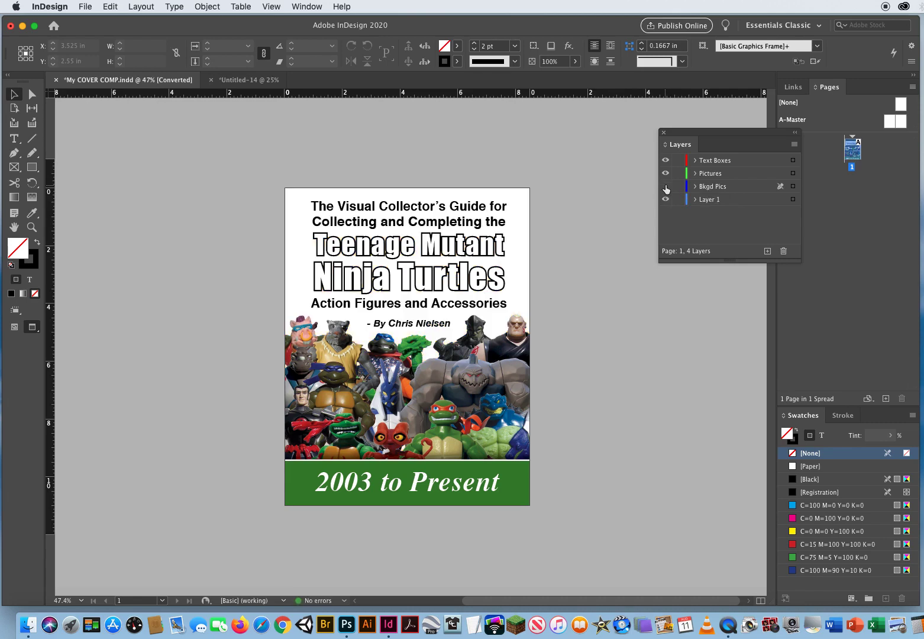
pyautogui.click(665, 186)
pyautogui.click(665, 174)
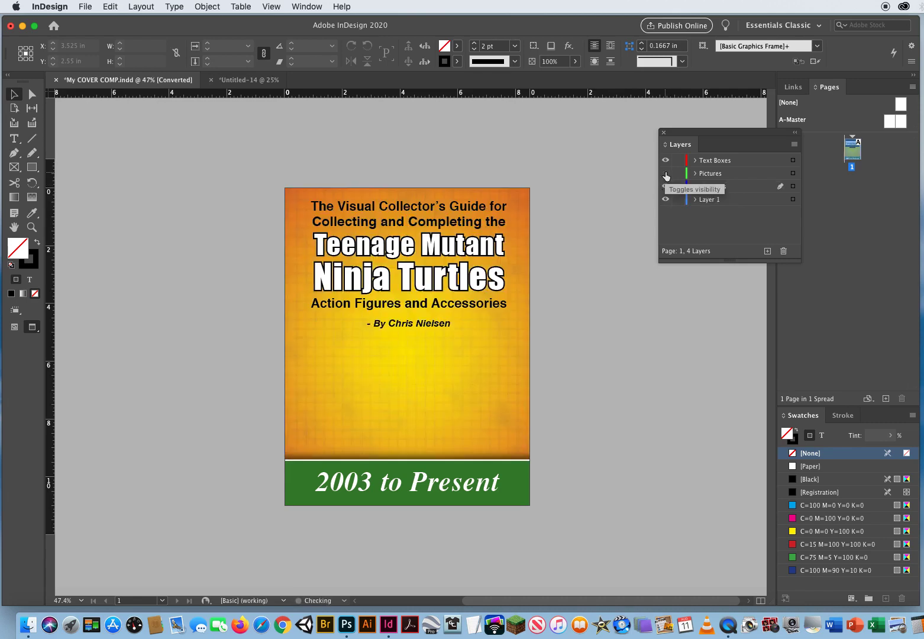
pyautogui.click(666, 174)
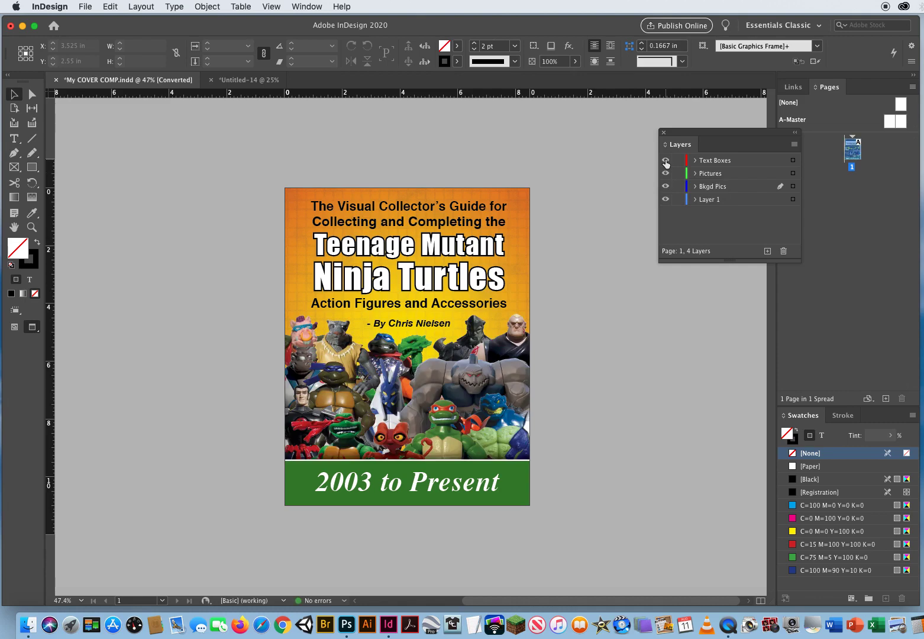
pyautogui.click(665, 160)
pyautogui.click(665, 160)
pyautogui.click(322, 253)
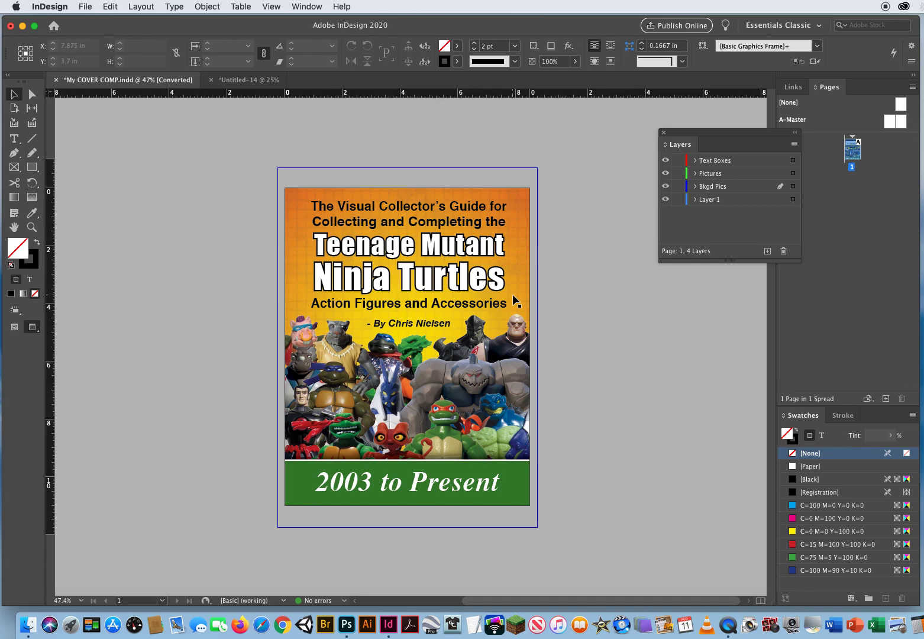
pyautogui.click(222, 130)
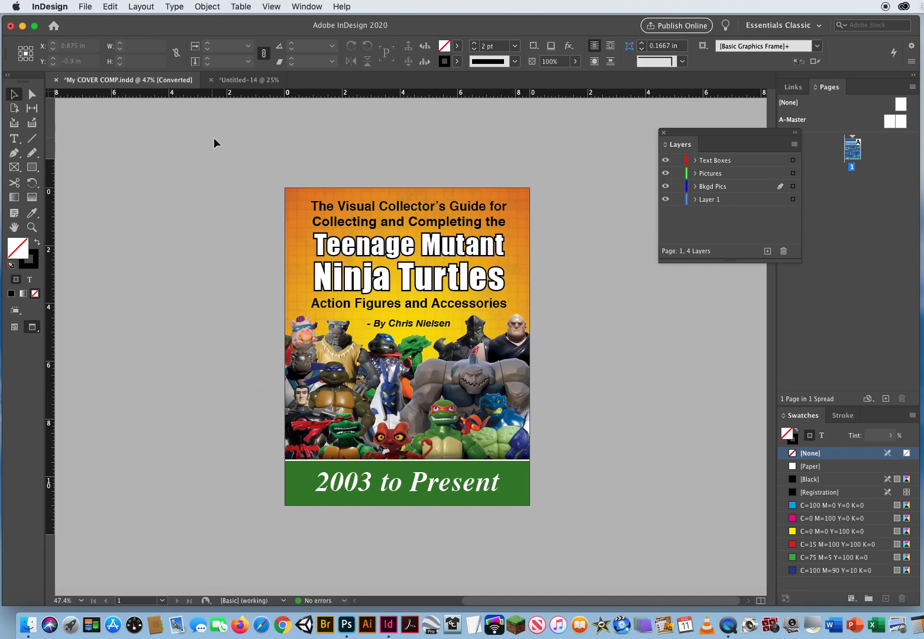
pyautogui.moveTo(212, 159); pyautogui.dragTo(599, 546)
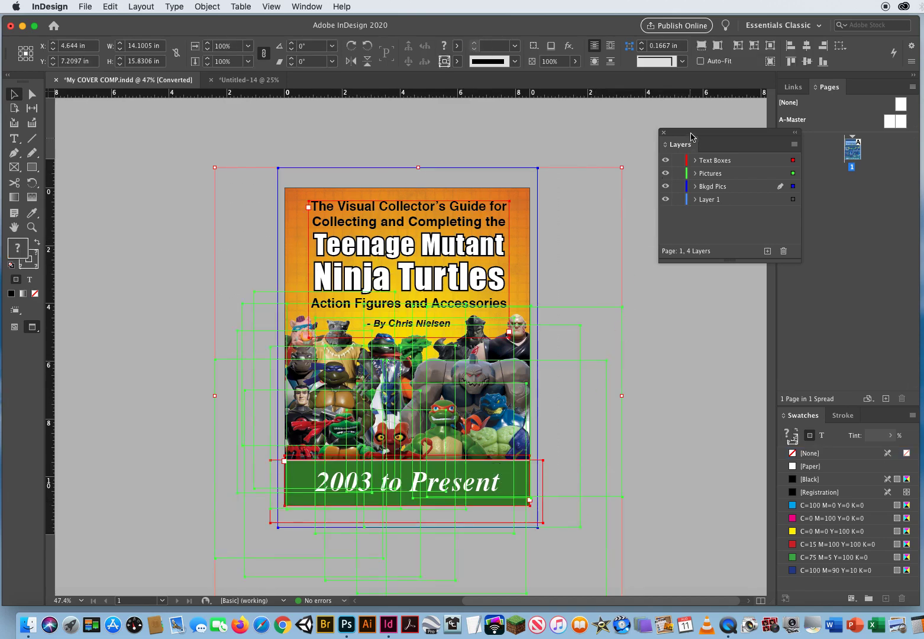
# With Paste Remembers Layers on, copy the selected cover artwork, pictures and text frames, then deselect.
pyautogui.moveTo(691, 138); pyautogui.dragTo(601, 142)
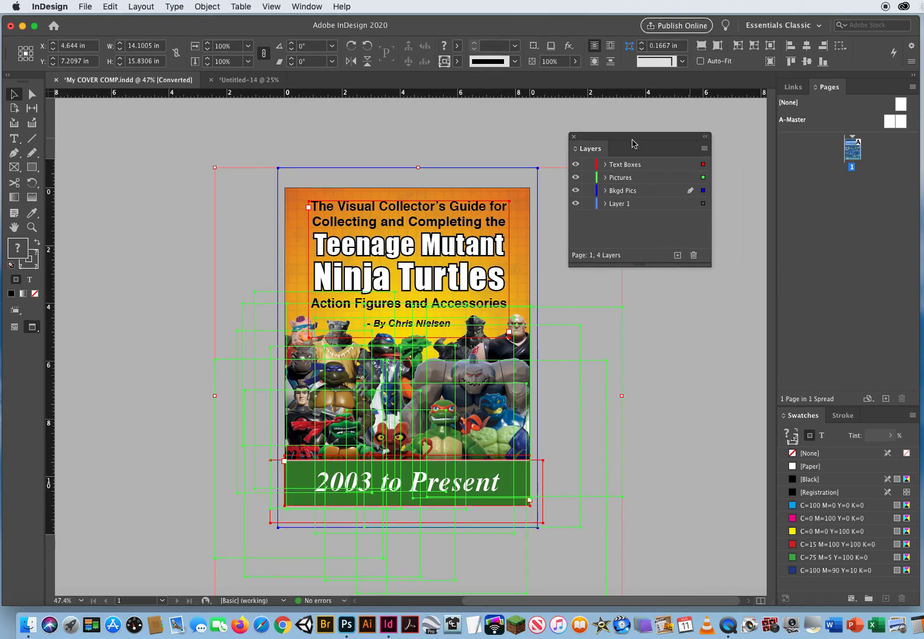
pyautogui.click(704, 149)
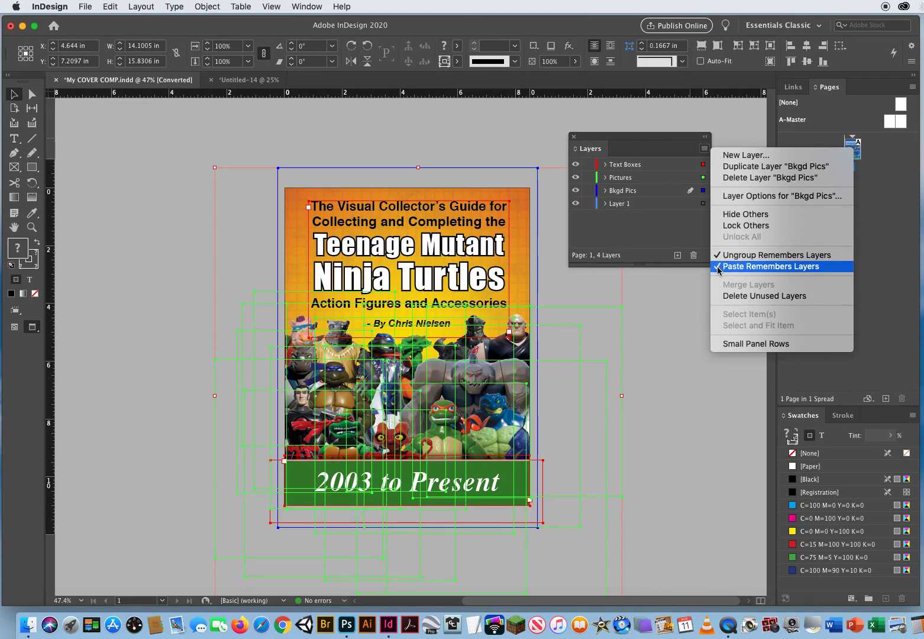
pyautogui.click(619, 142)
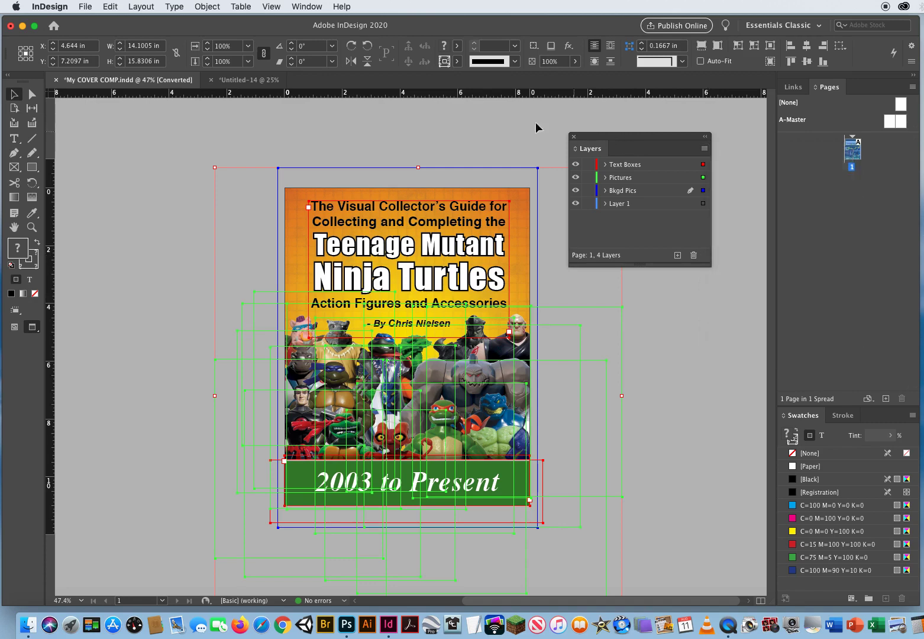
pyautogui.click(113, 7)
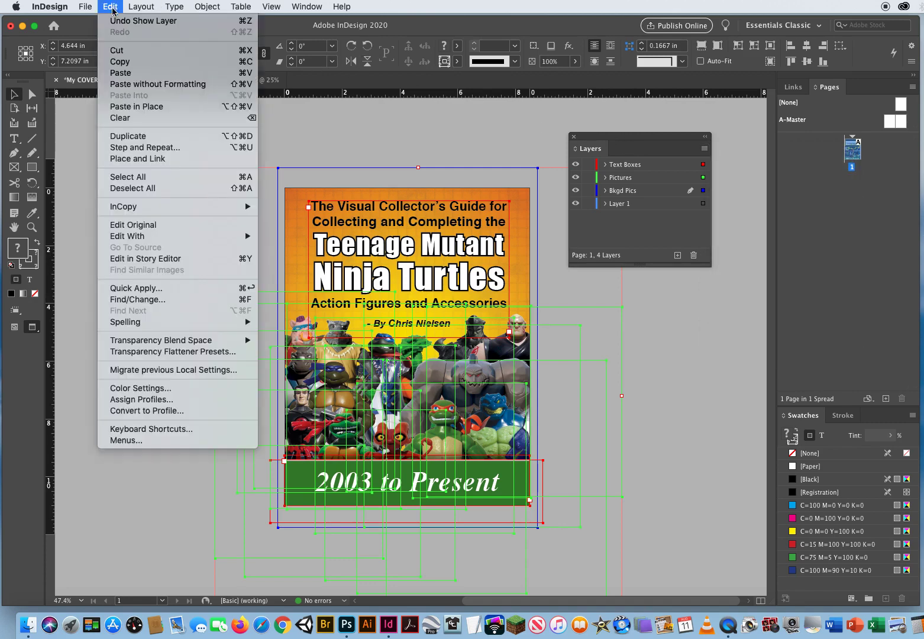
pyautogui.click(118, 65)
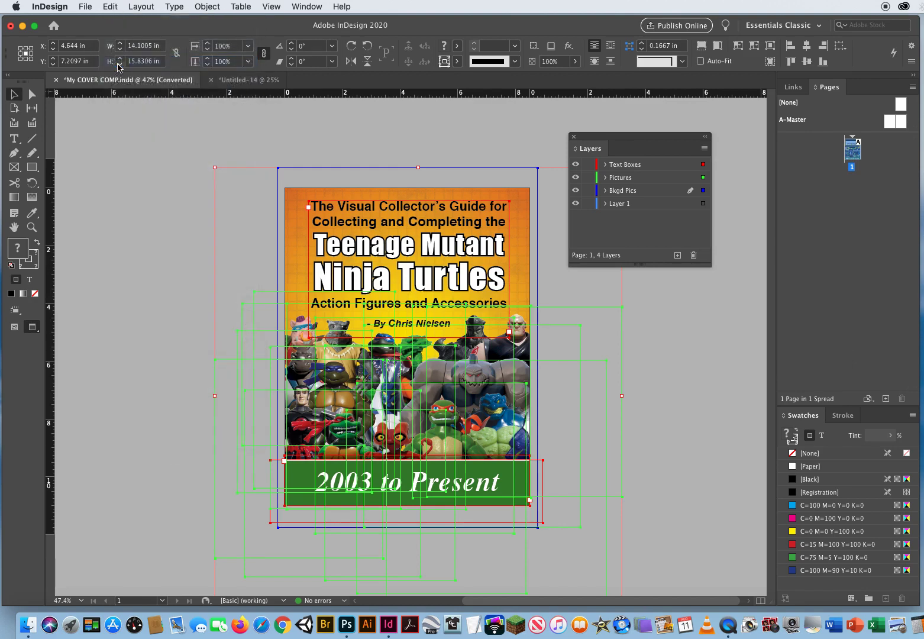
pyautogui.click(188, 182)
# In Untitled-14, keep Paste Remembers Layers on and Paste in Place the cover with its layers.
pyautogui.click(239, 80)
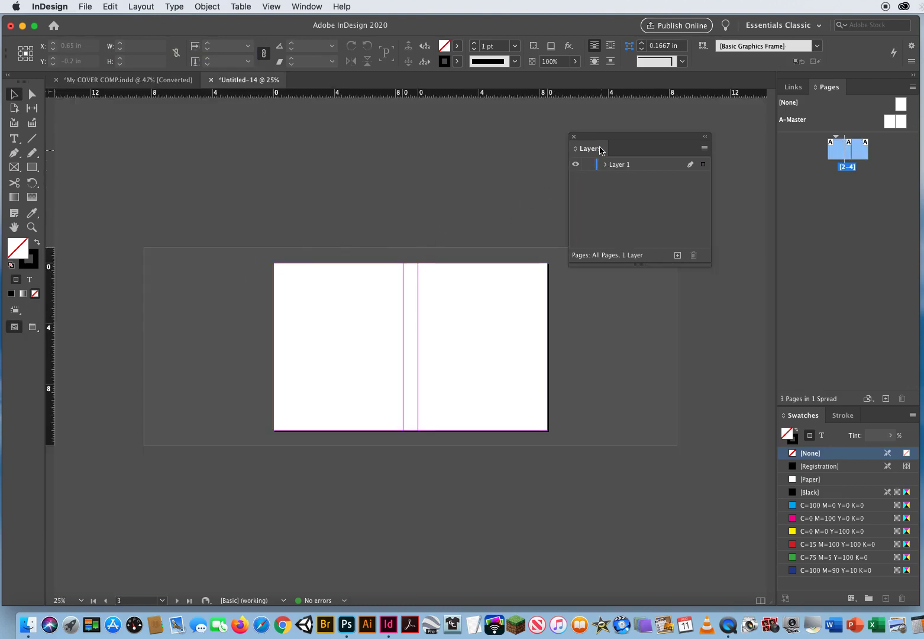
pyautogui.click(704, 148)
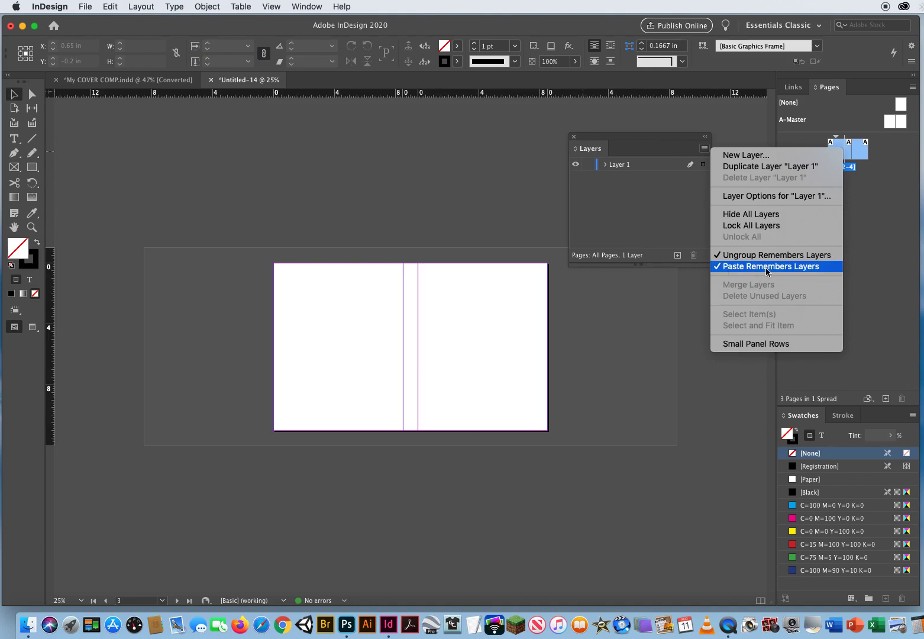
pyautogui.click(672, 303)
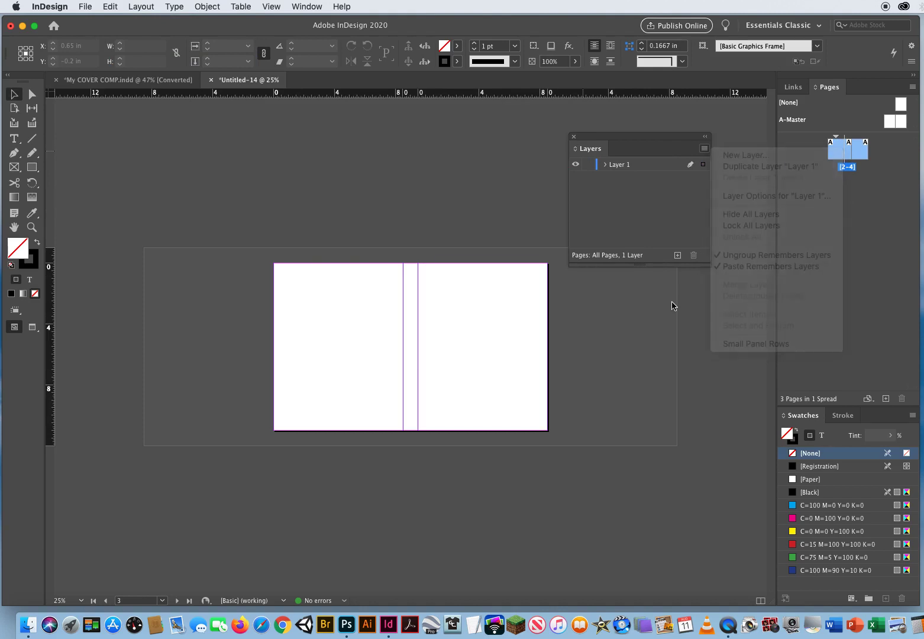
pyautogui.click(110, 6)
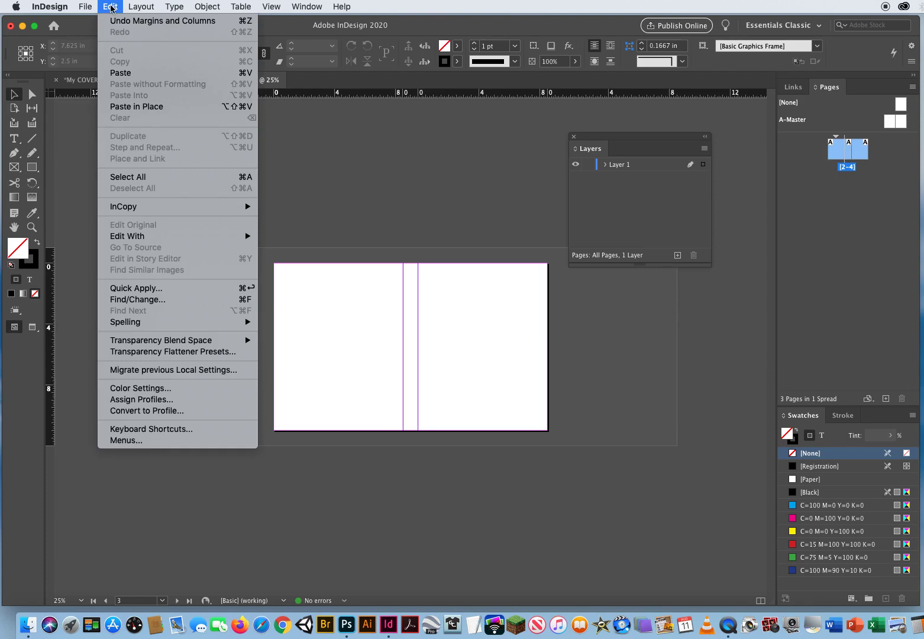
pyautogui.click(143, 109)
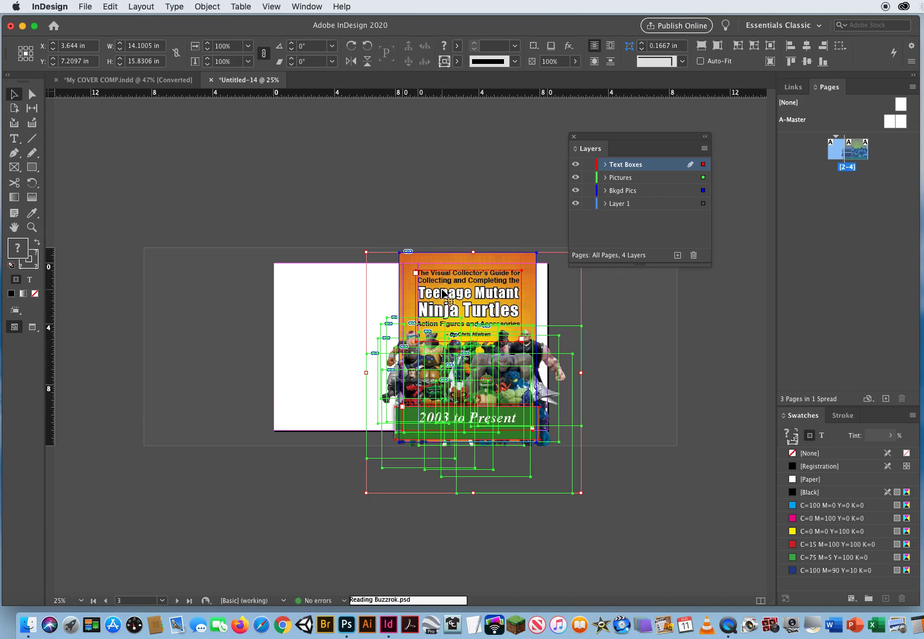
# Drag the pasted cover toward the right-hand page and zoom in under Preview mode.
pyautogui.moveTo(461, 299); pyautogui.dragTo(482, 304)
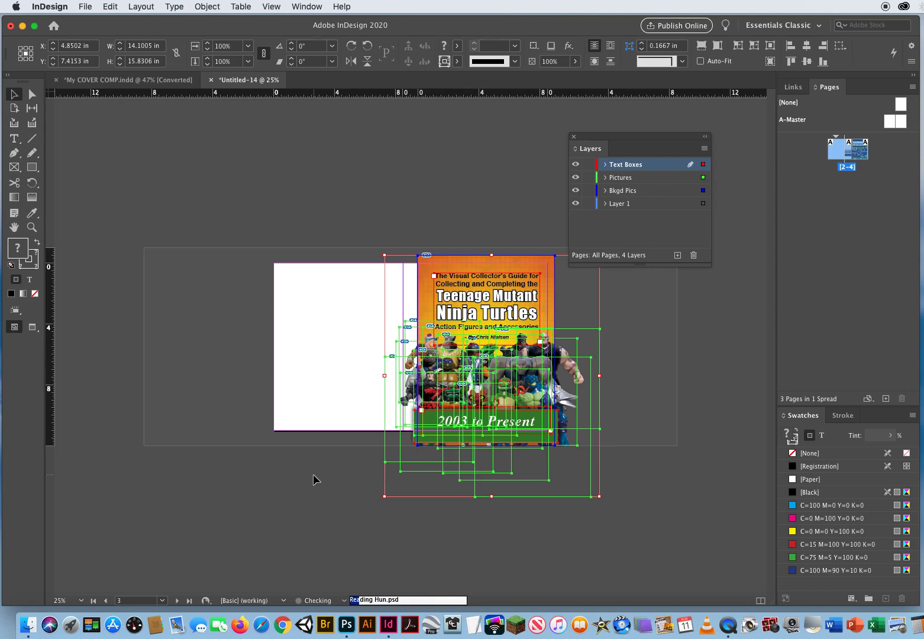
pyautogui.press('w')
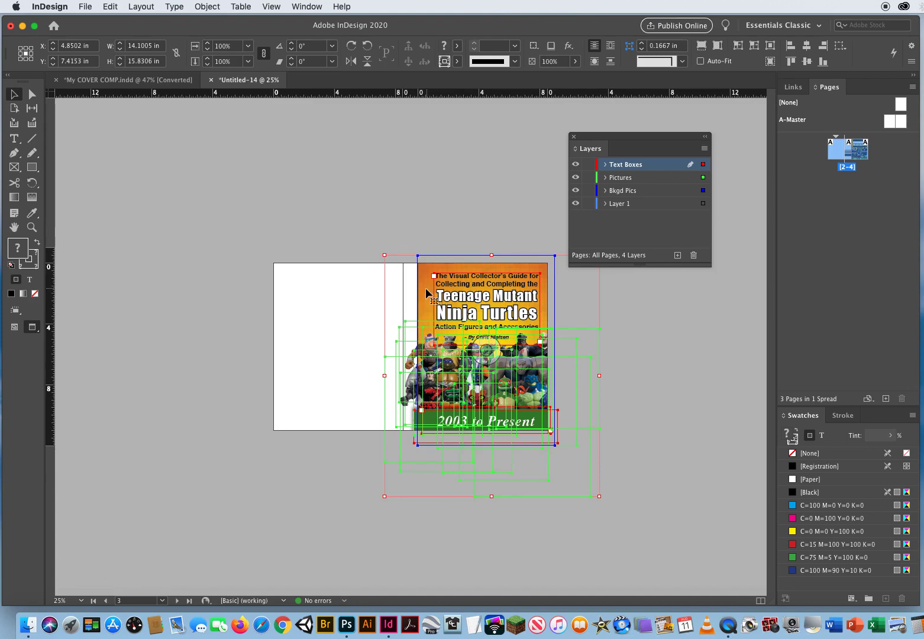
pyautogui.click(32, 227)
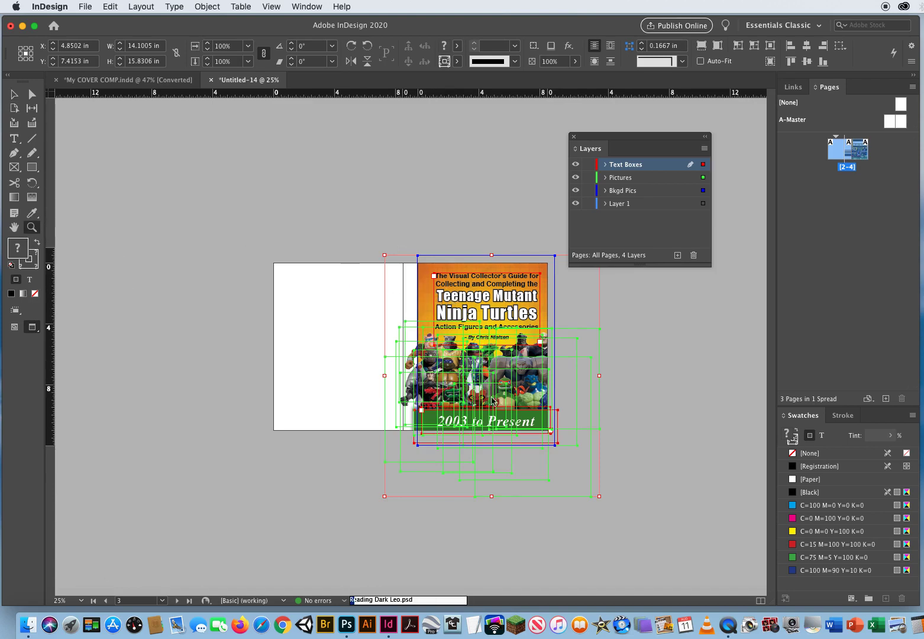
pyautogui.click(477, 335)
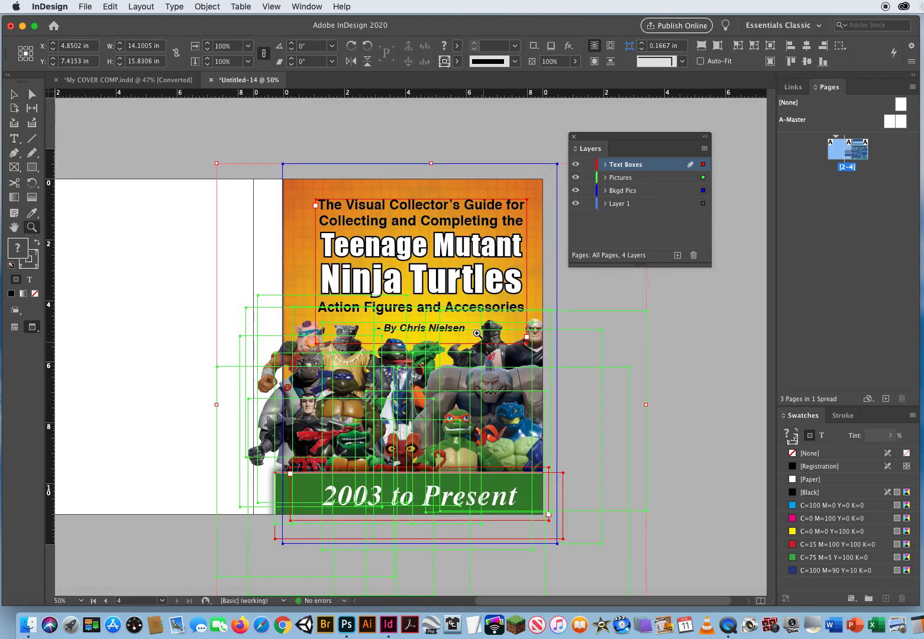
pyautogui.click(14, 94)
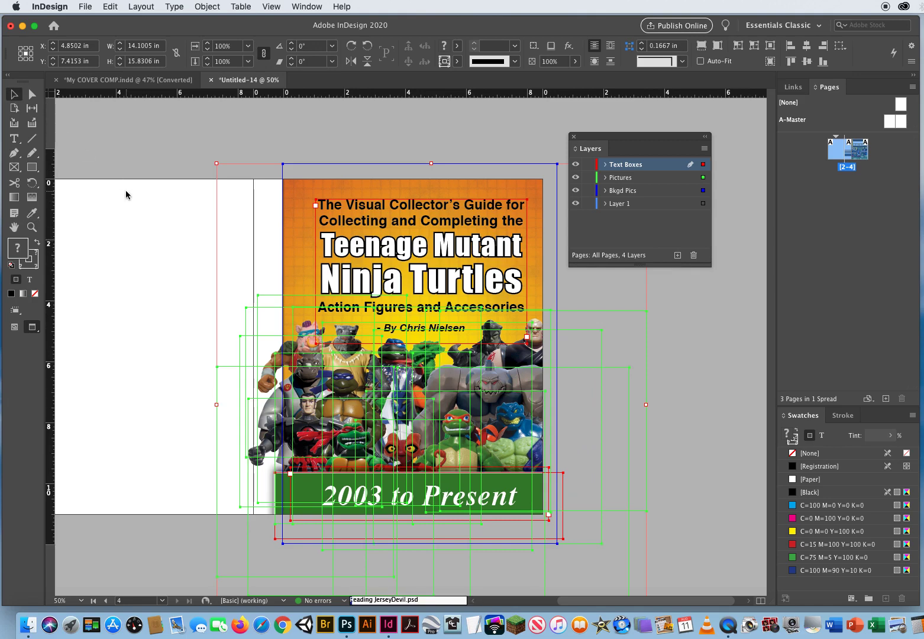
# Nudge the cover left and up with arrow keys to X 4.6002 in, Y 7.3181 in.
pyautogui.press('Left')
pyautogui.press('Left')
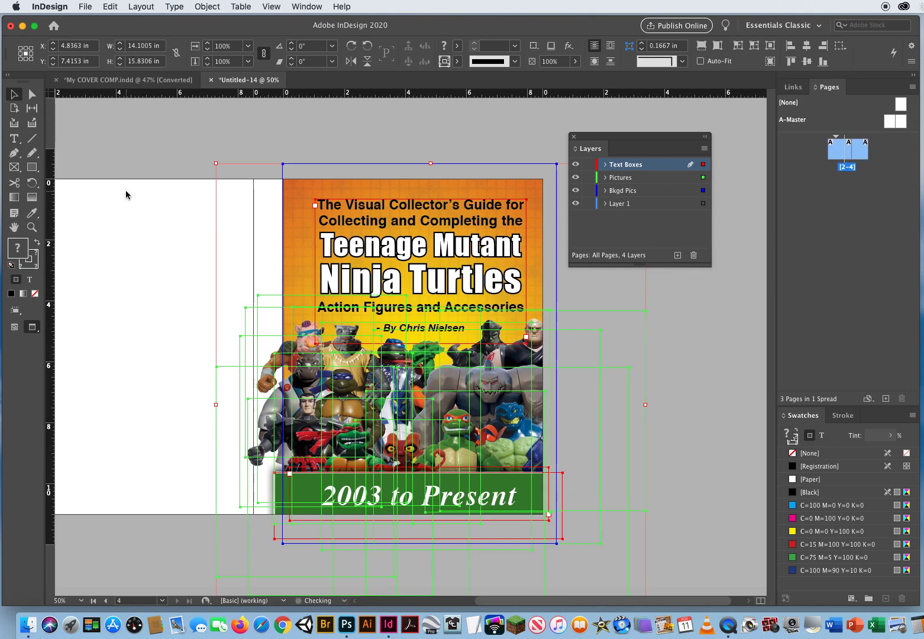
pyautogui.press('Left')
pyautogui.press('Left')
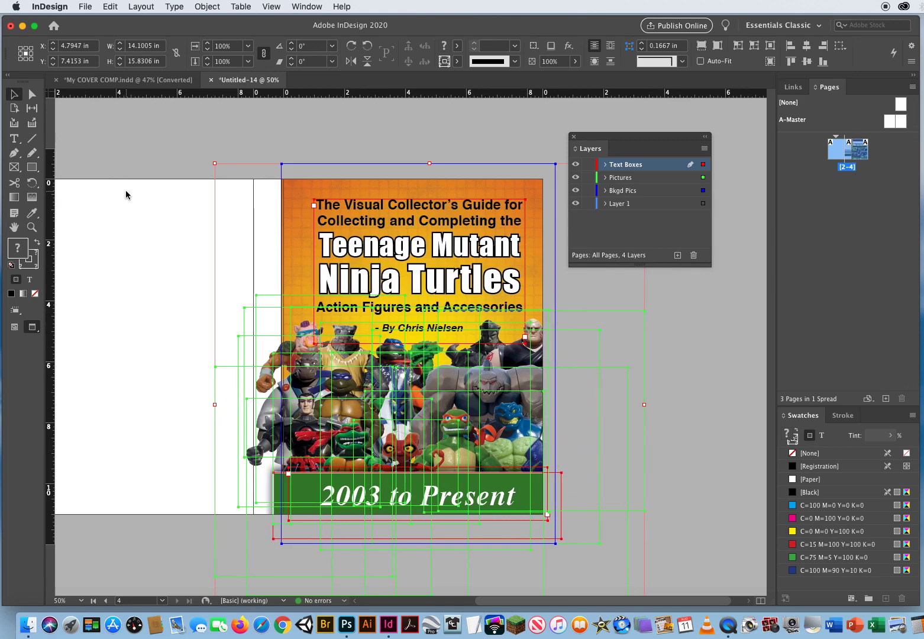
pyautogui.press('Left')
pyautogui.press('Left')
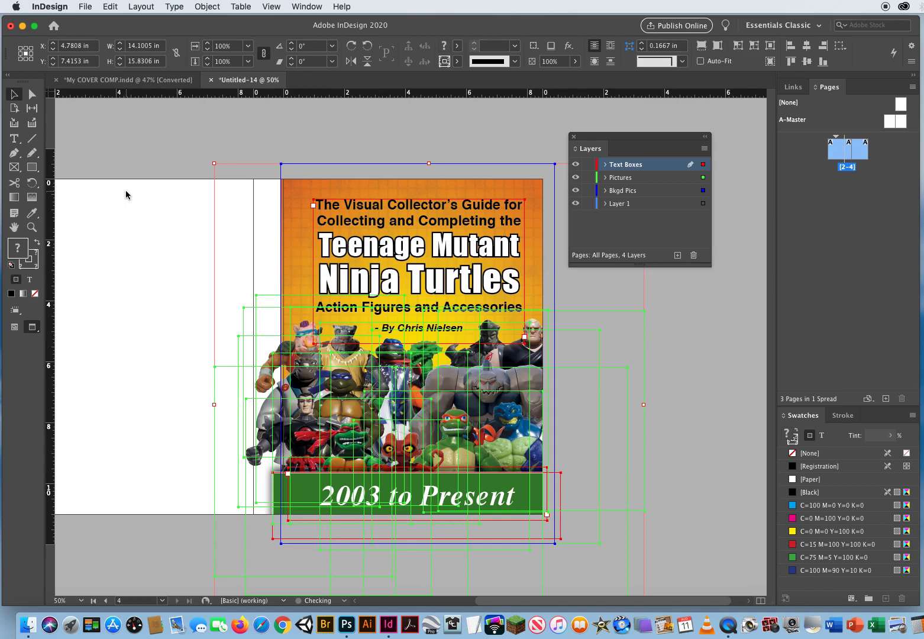
pyautogui.press('Left')
pyautogui.press('Left')
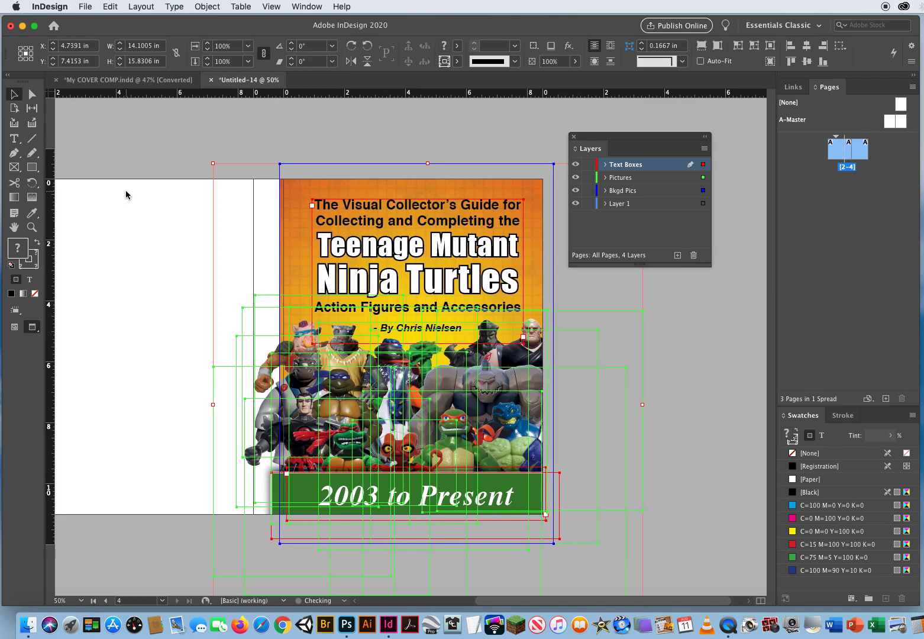
pyautogui.press('Left')
pyautogui.press('Left')
pyautogui.press('Left')
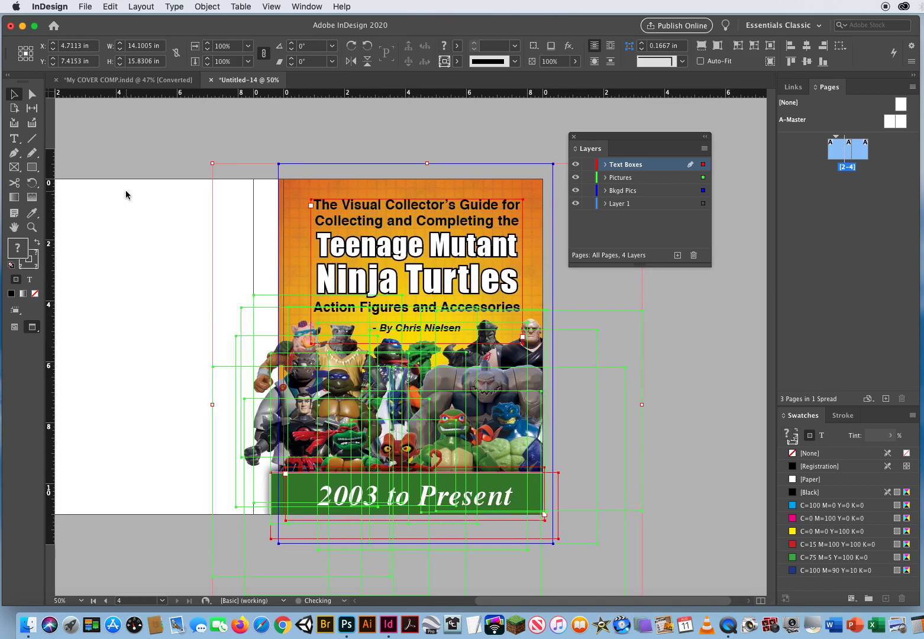
pyautogui.press('Left')
pyautogui.press('Left')
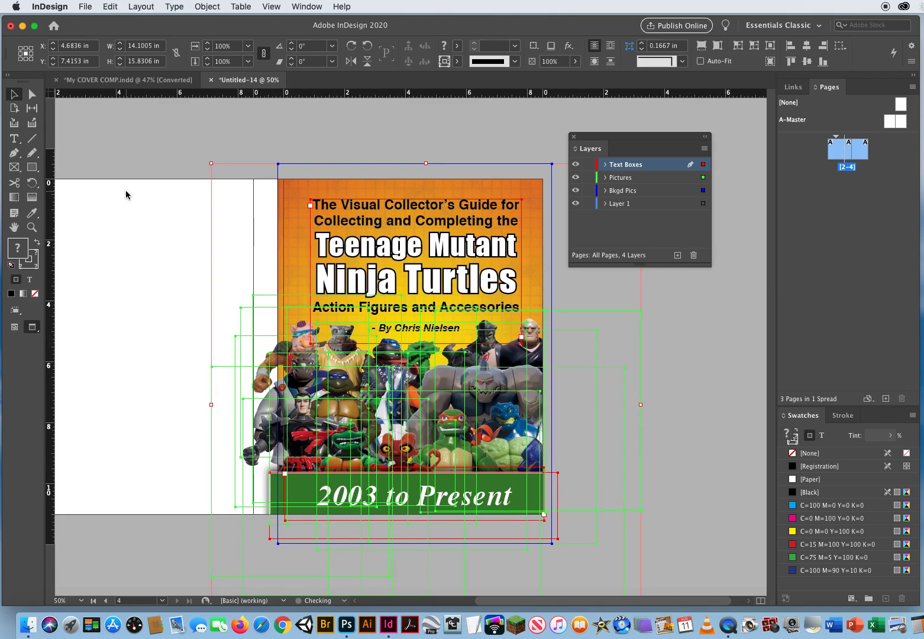
pyautogui.press('Left')
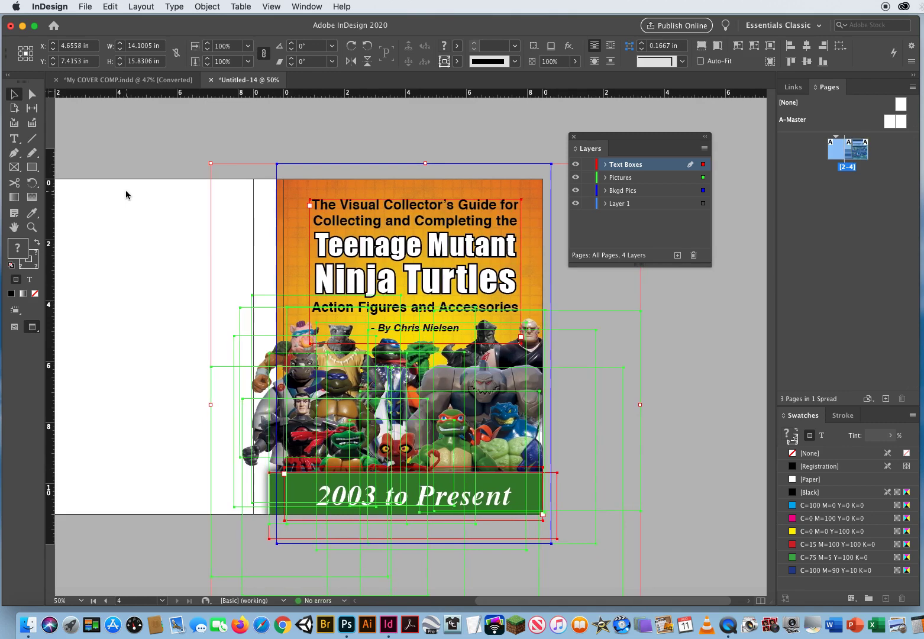
pyautogui.press('Left')
pyautogui.press('Left')
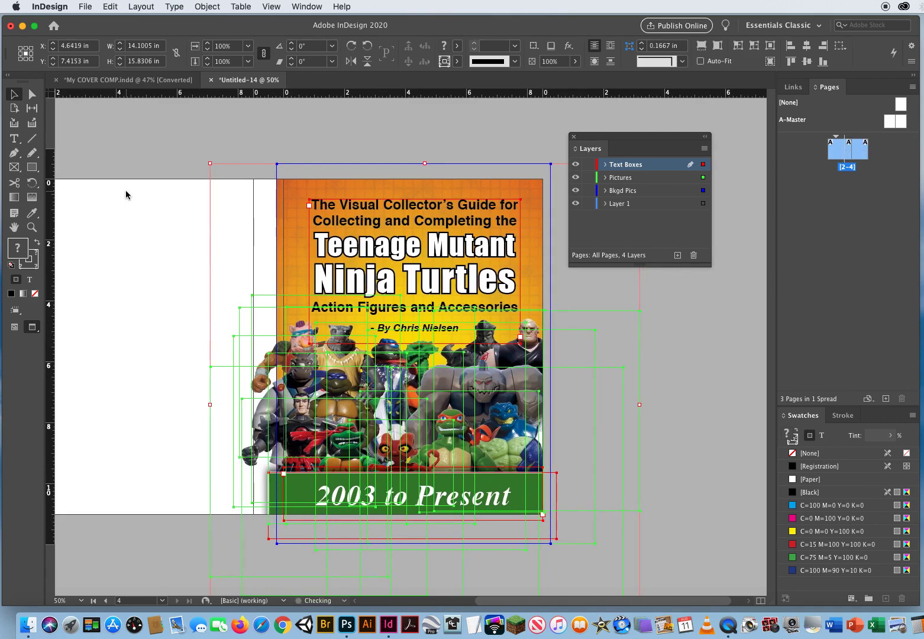
pyautogui.press('Left')
pyautogui.press('Left')
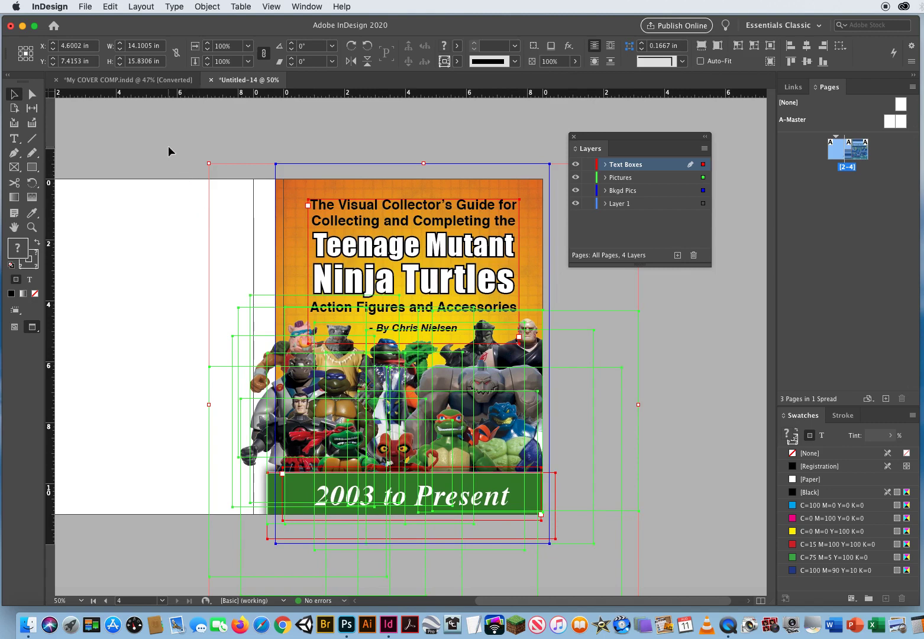
pyautogui.press('Up')
pyautogui.press('Up')
pyautogui.press('Up')
pyautogui.press('Up')
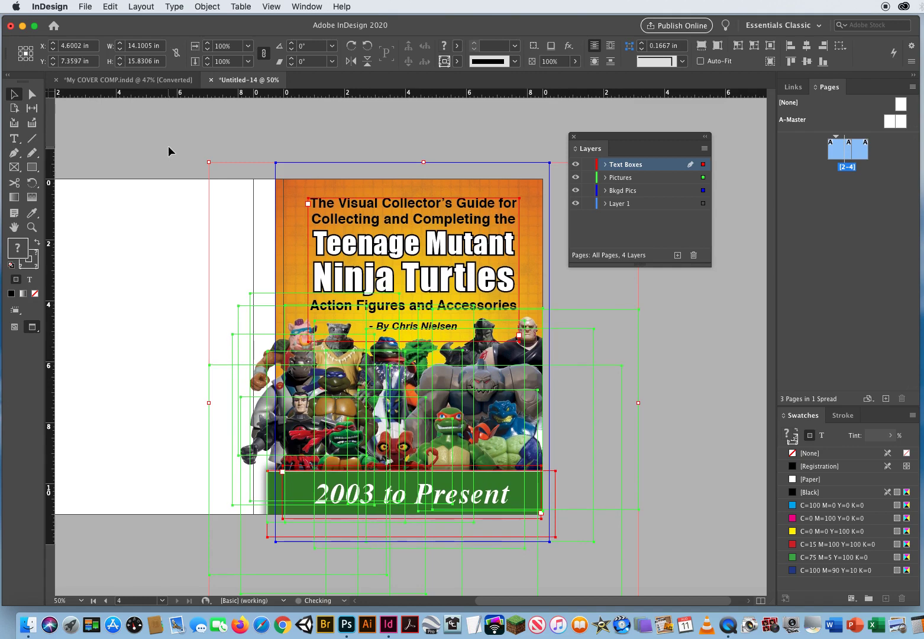
pyautogui.press('Up')
pyautogui.press('Up')
pyautogui.press('Up')
pyautogui.press('Up')
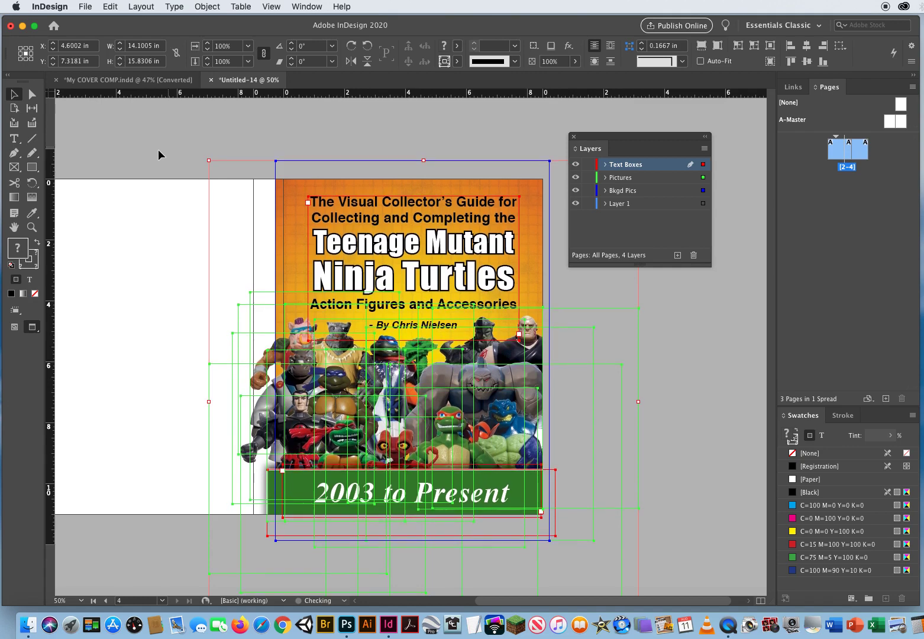
pyautogui.press('Up')
pyautogui.press('Up')
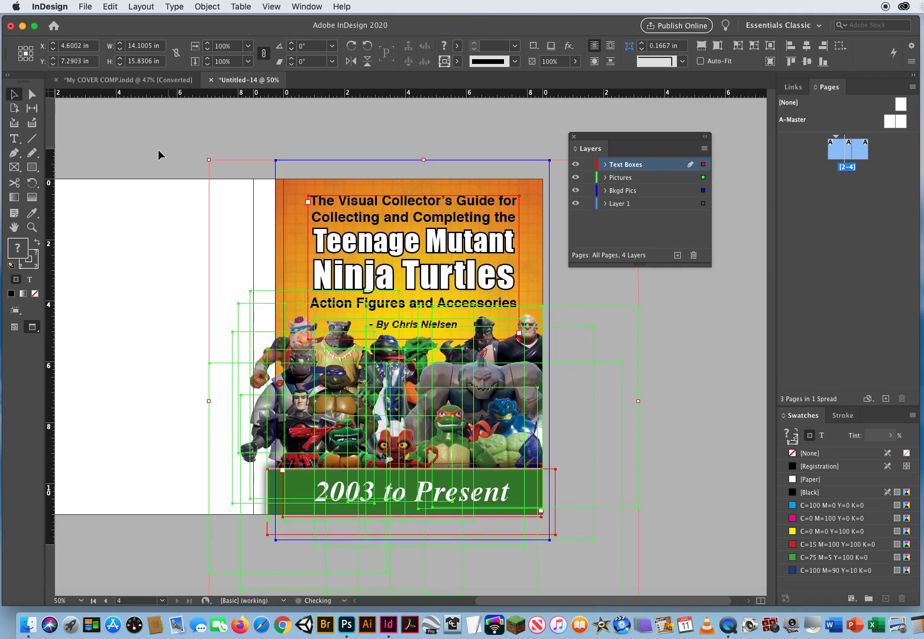
pyautogui.click(158, 149)
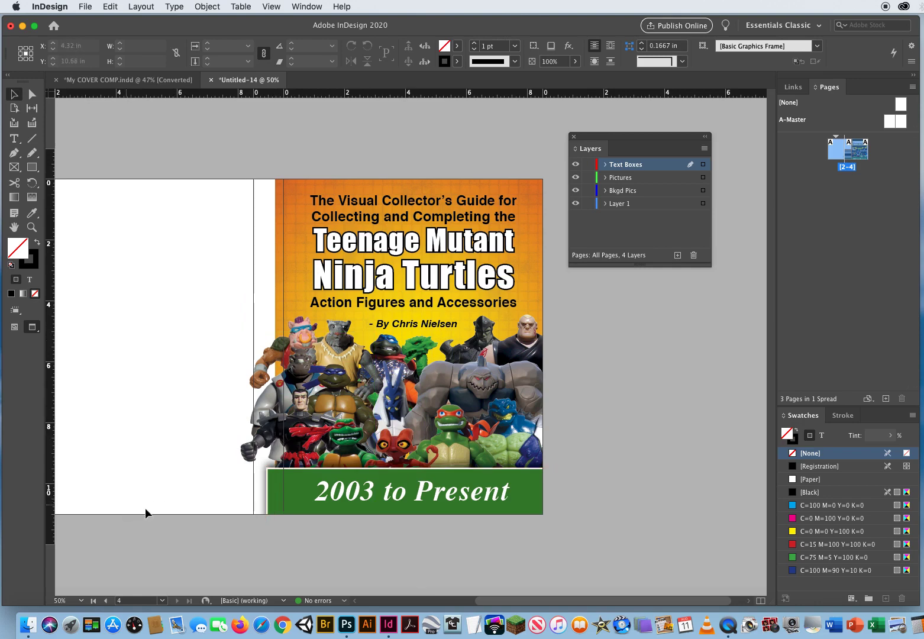
pyautogui.click(271, 351)
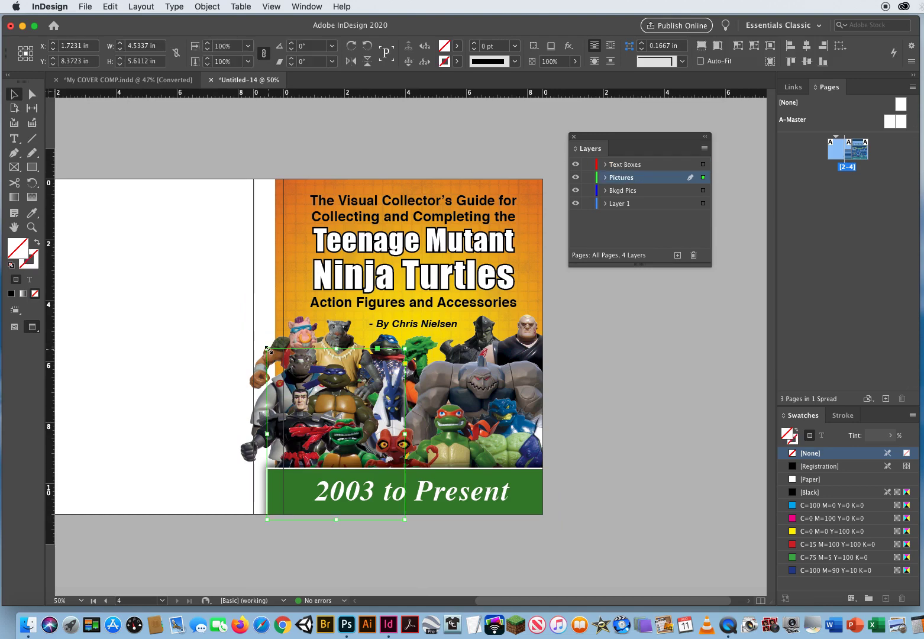
pyautogui.moveTo(268, 433); pyautogui.dragTo(283, 434)
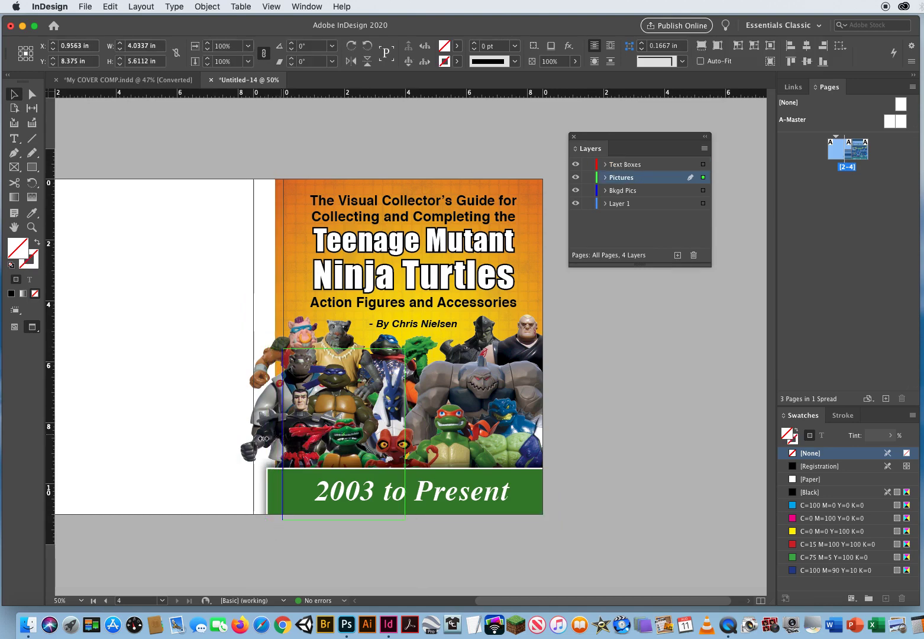
pyautogui.click(264, 442)
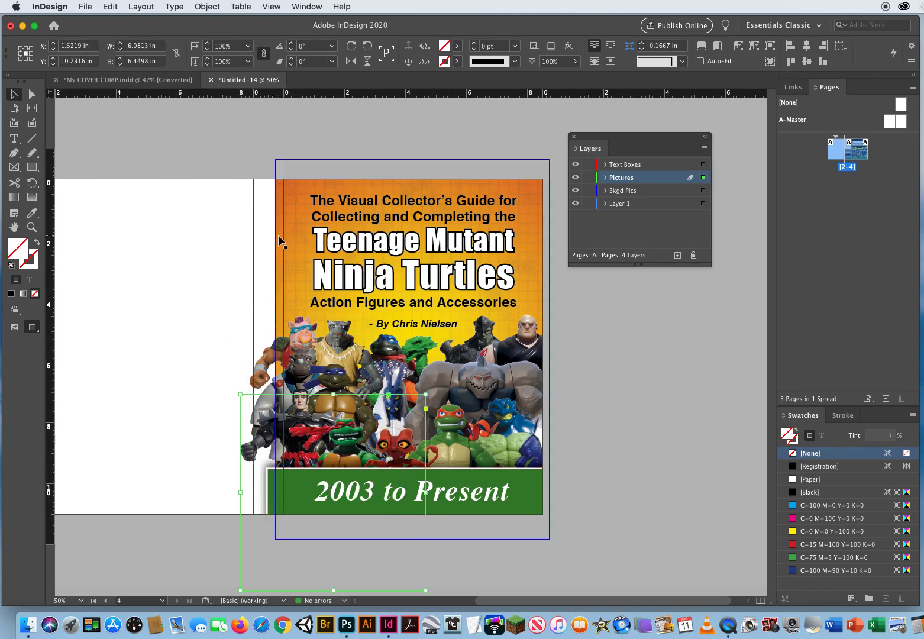
pyautogui.click(171, 547)
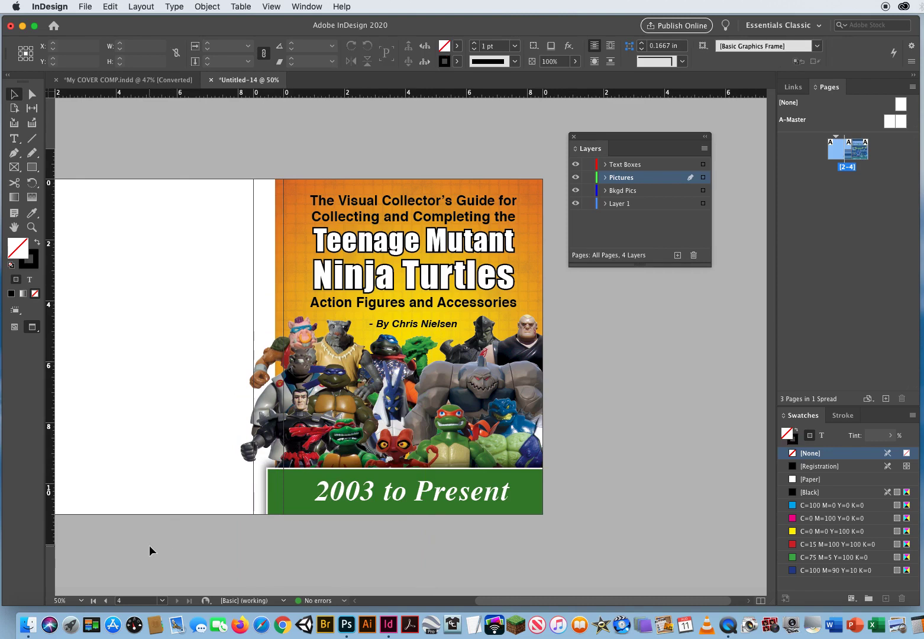
pyautogui.hscroll(-5, 186, 538)
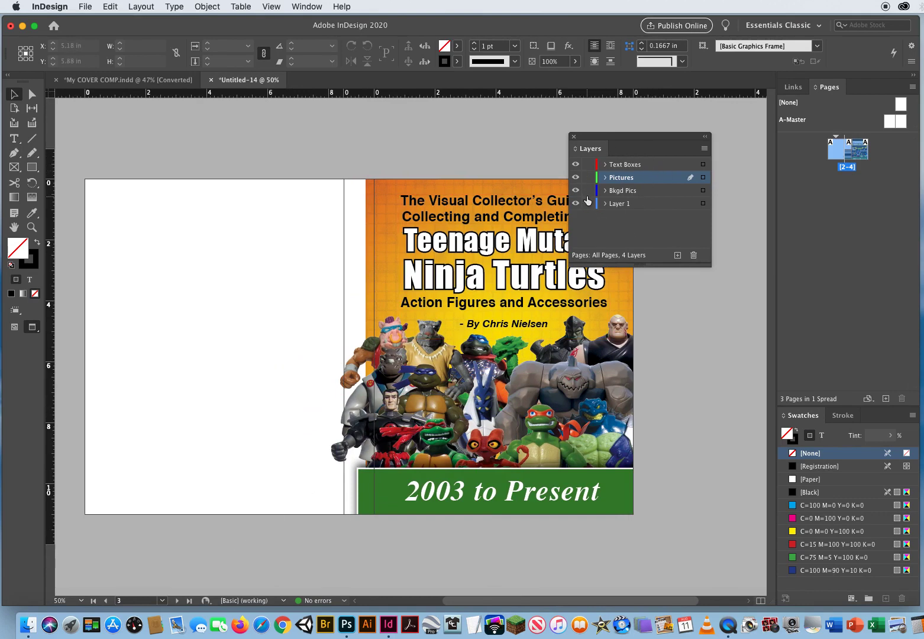
pyautogui.click(661, 166)
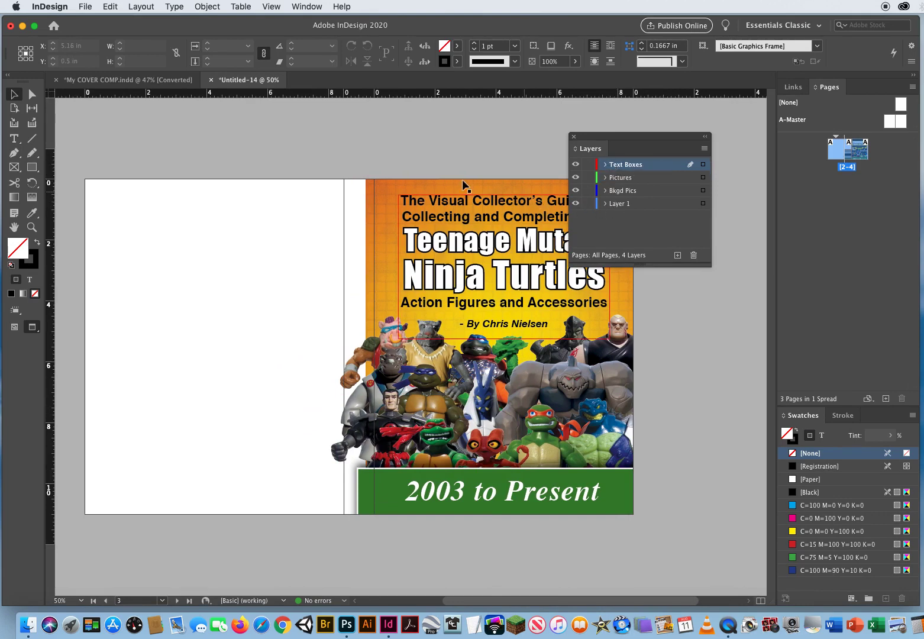
pyautogui.click(538, 543)
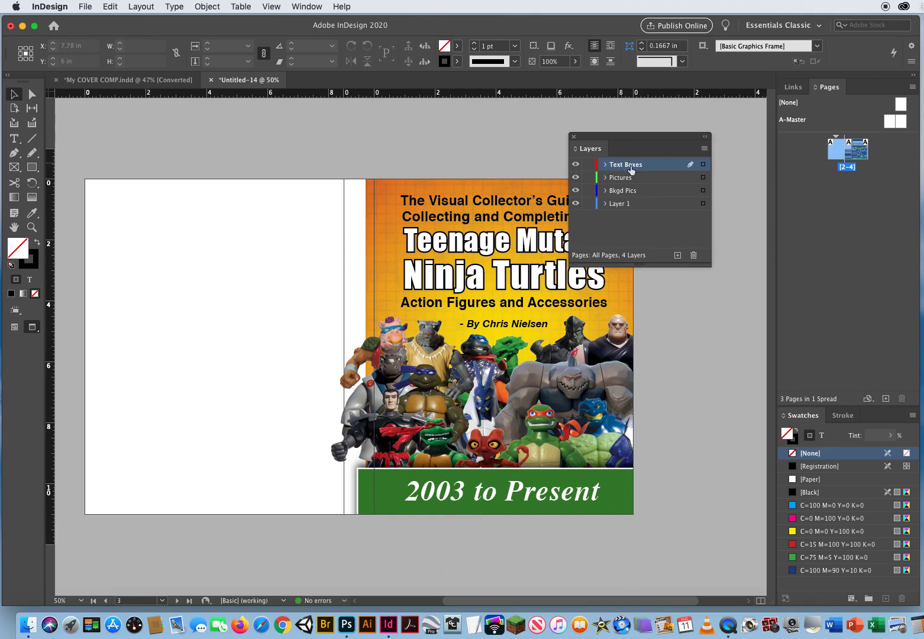
# Add a new layer named Spine Color Bar.
pyautogui.click(677, 255)
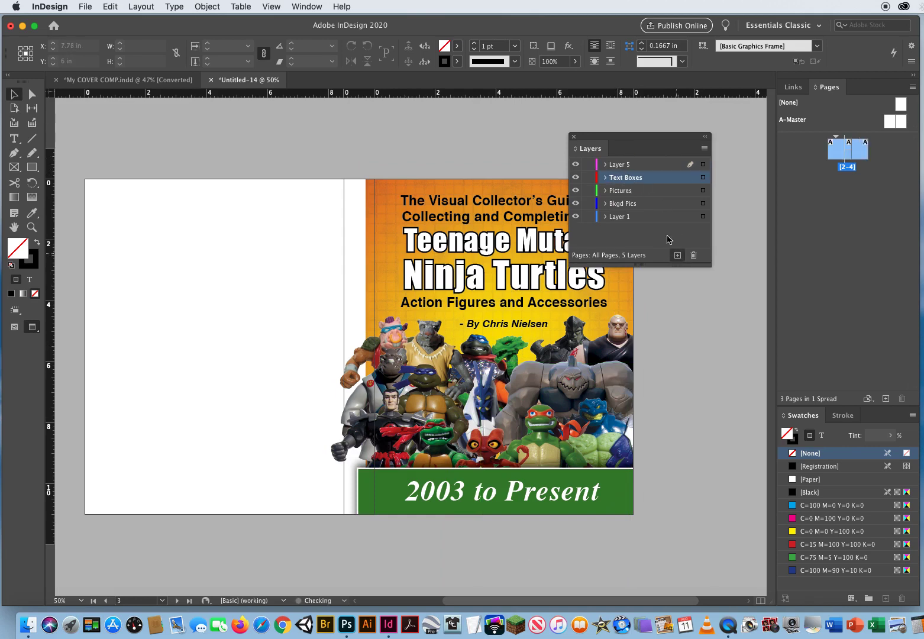
pyautogui.doubleClick(621, 165)
pyautogui.write('Spine Color Bar')
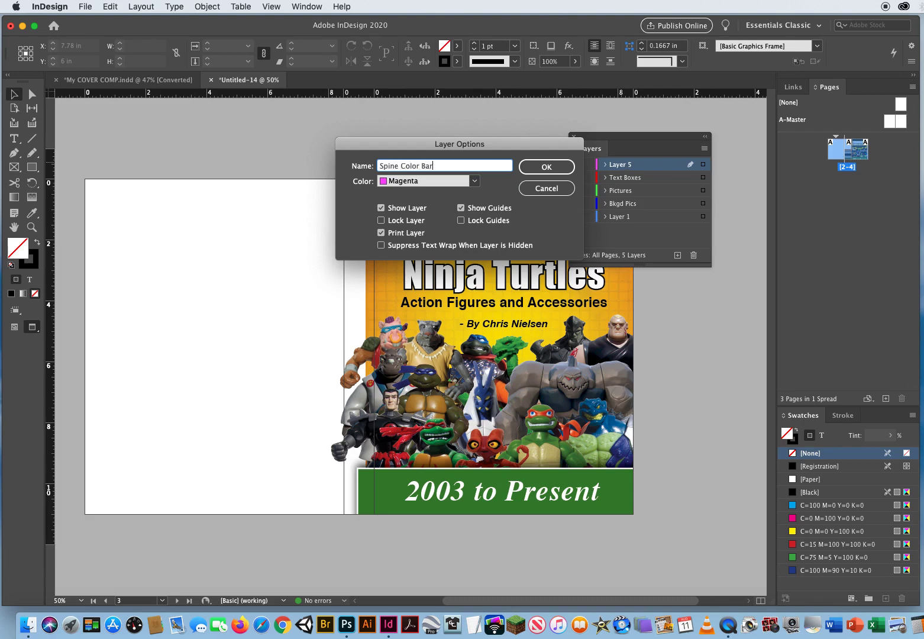
pyautogui.press('Return')
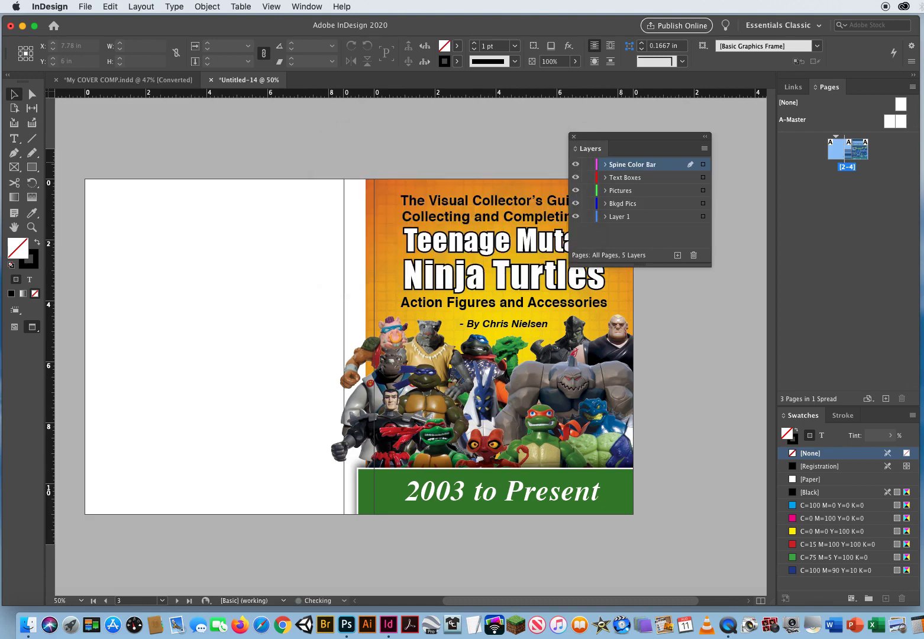
# Sample the green bar frame's attributes with the Eyedropper, then restore the hidden Text Boxes layer.
pyautogui.click(29, 213)
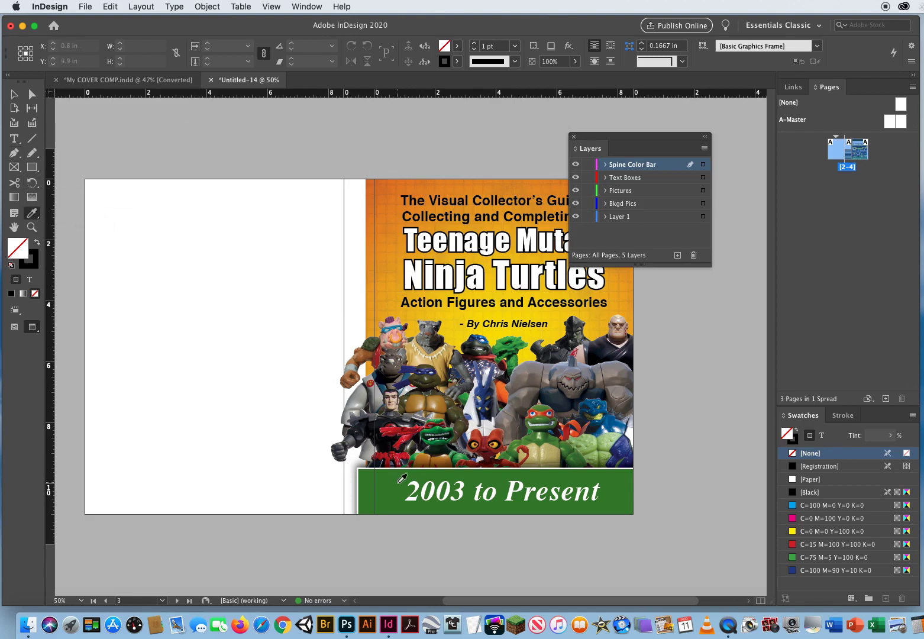
pyautogui.click(379, 489)
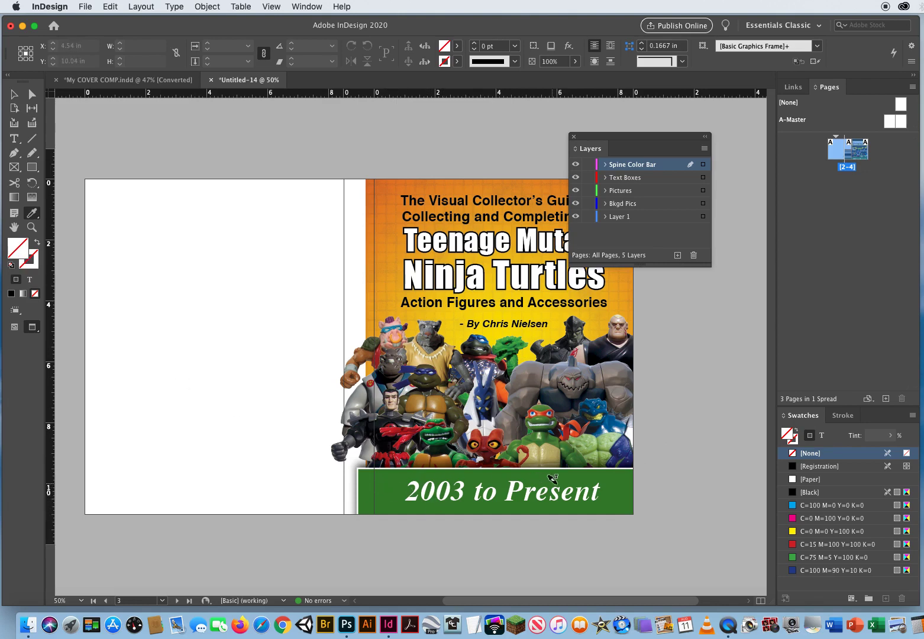
pyautogui.click(576, 178)
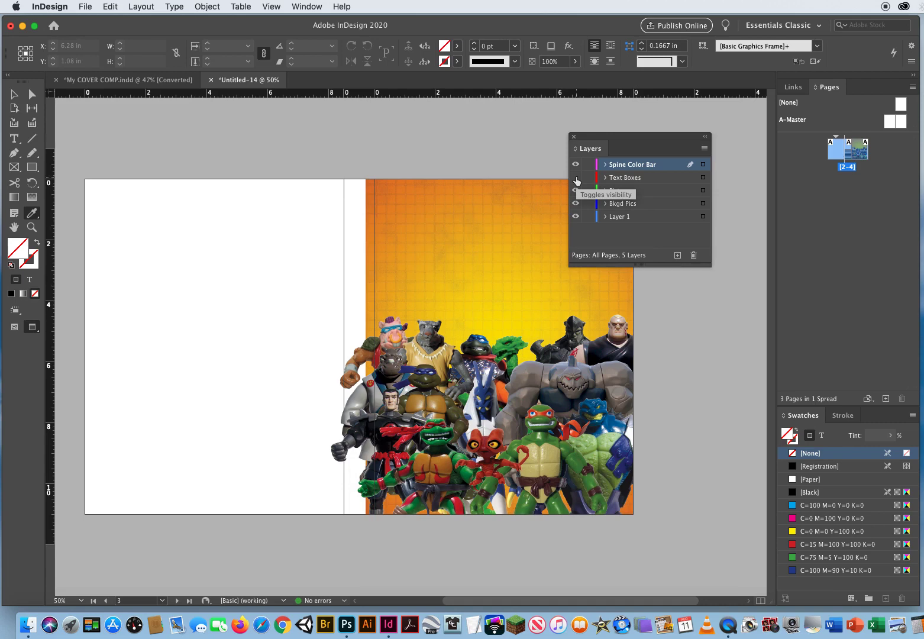
pyautogui.press('super+z')
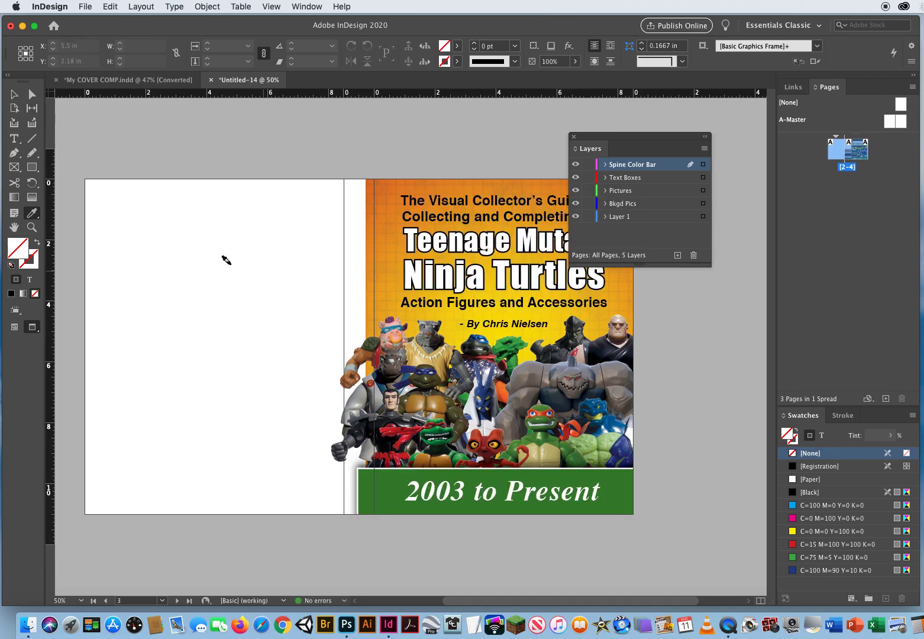
pyautogui.click(13, 94)
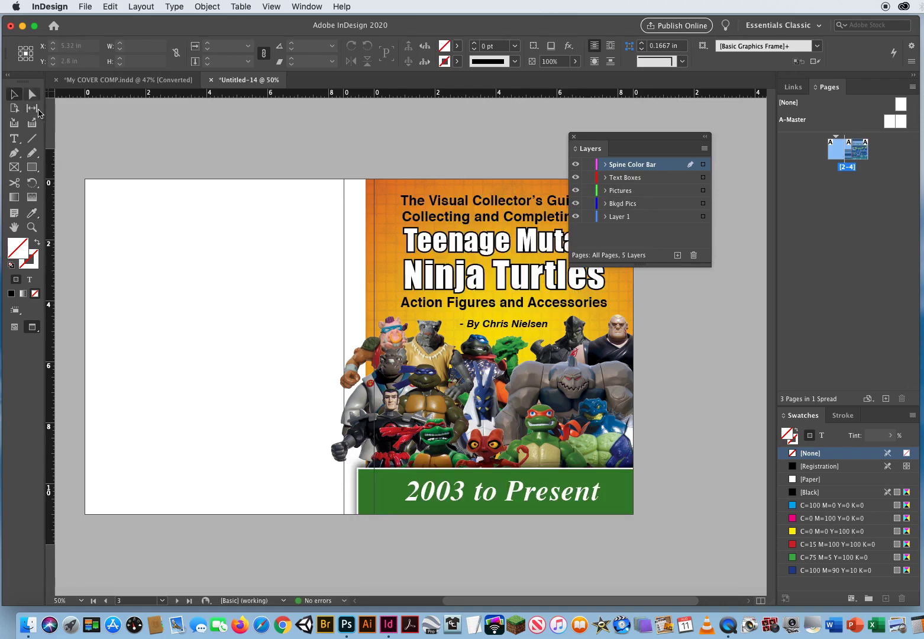
# Select the 2003 to Present frame and save its green as swatch C=67 M=0 Y=100 K=38.
pyautogui.click(636, 486)
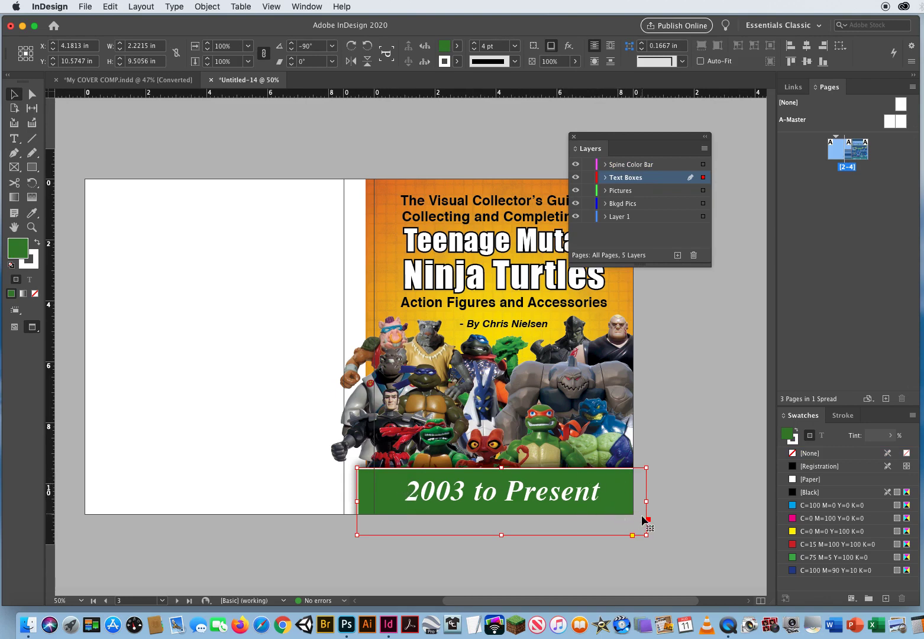
pyautogui.click(703, 498)
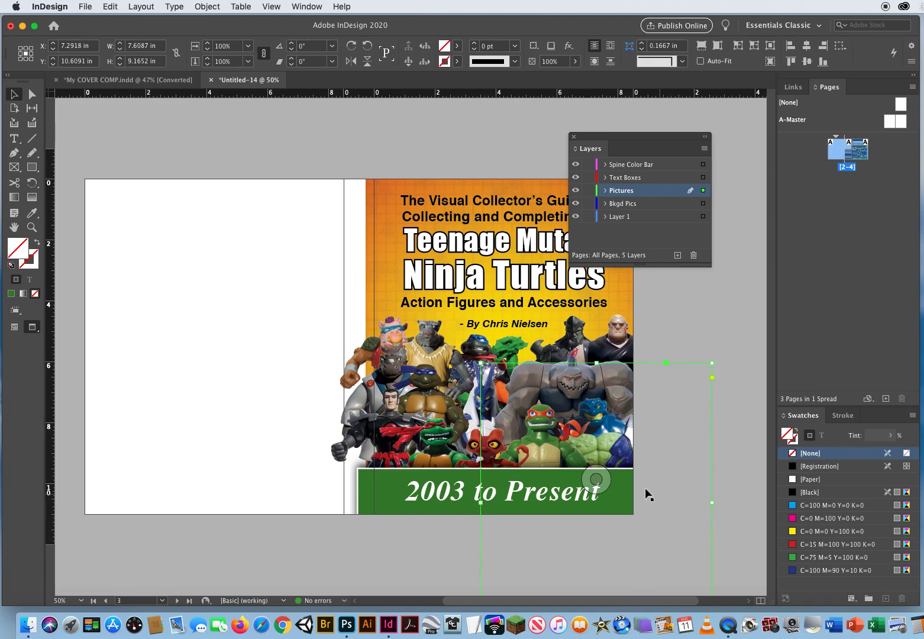
pyautogui.click(735, 510)
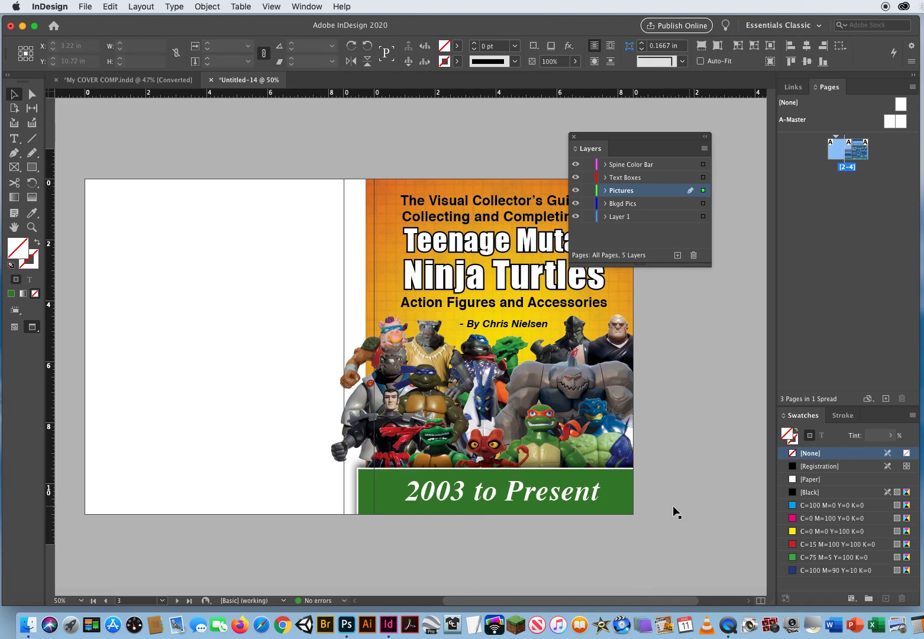
pyautogui.click(638, 515)
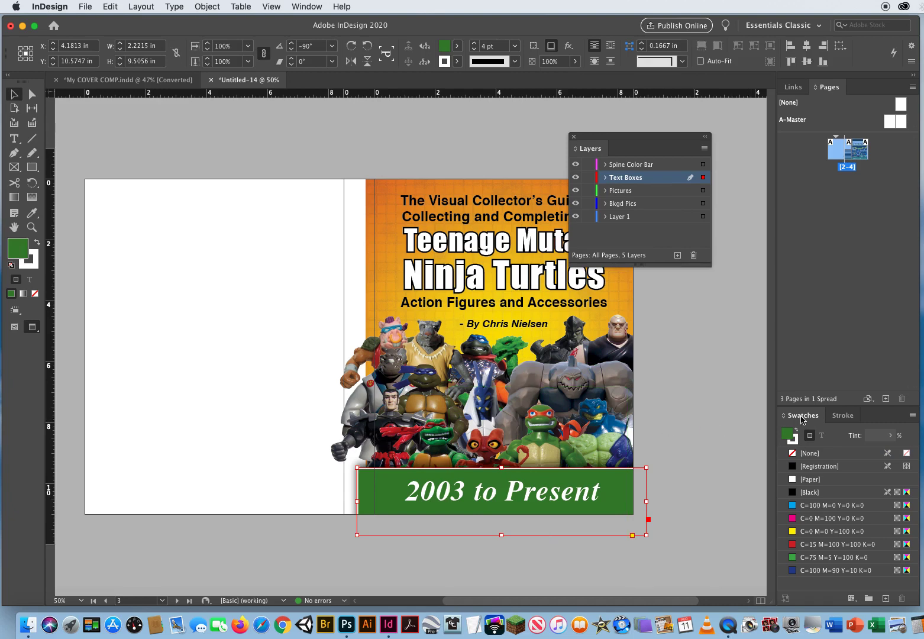
pyautogui.moveTo(799, 415)
pyautogui.mouseDown()
pyautogui.moveTo(129, 154)
pyautogui.moveTo(127, 139)
pyautogui.mouseUp()
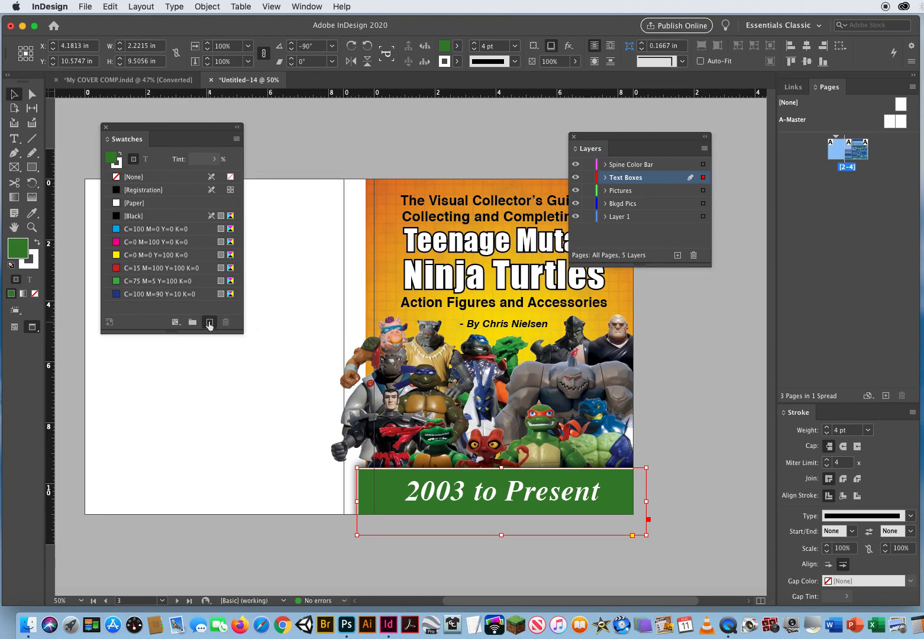
pyautogui.click(209, 323)
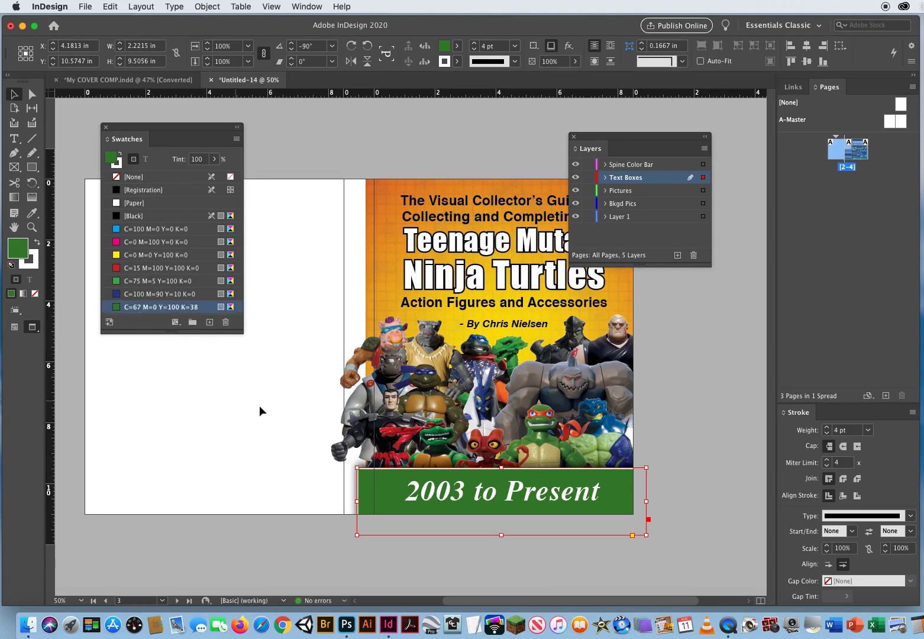
pyautogui.click(322, 144)
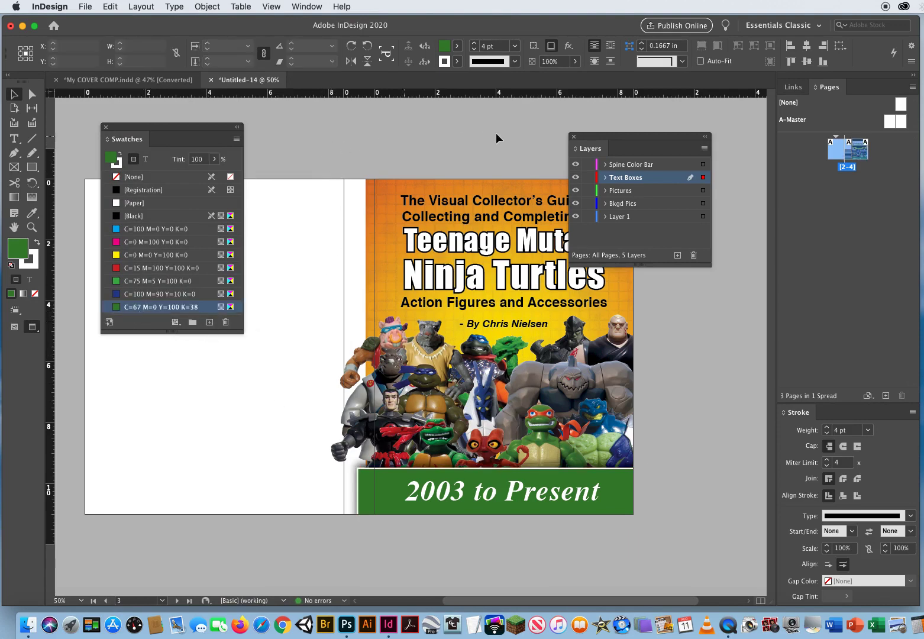
# On Spine Color Bar, draw a 1.04 x 12.4167 in rectangle filled C=67 M=0 Y=100 K=38 over the spine.
pyautogui.click(631, 164)
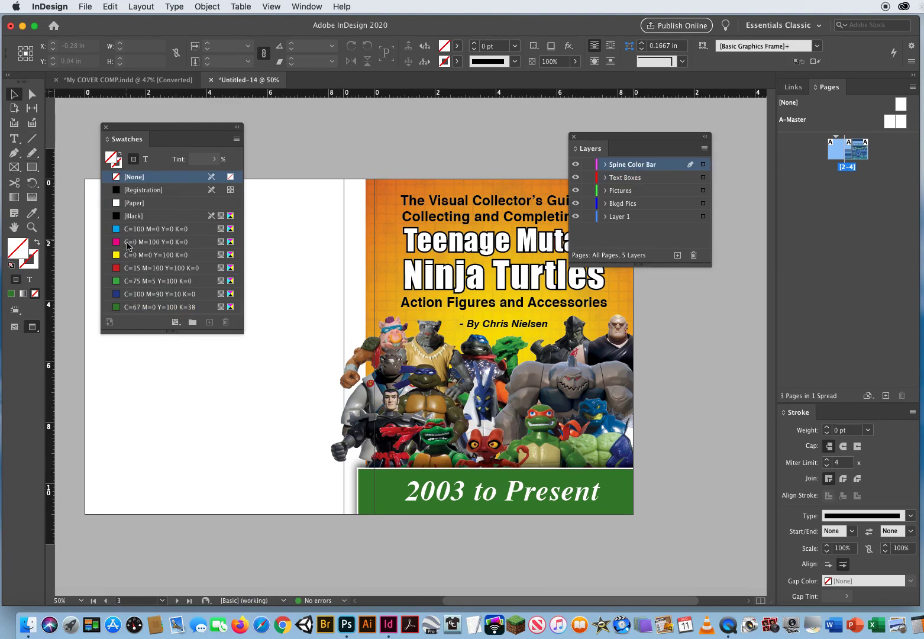
pyautogui.click(125, 308)
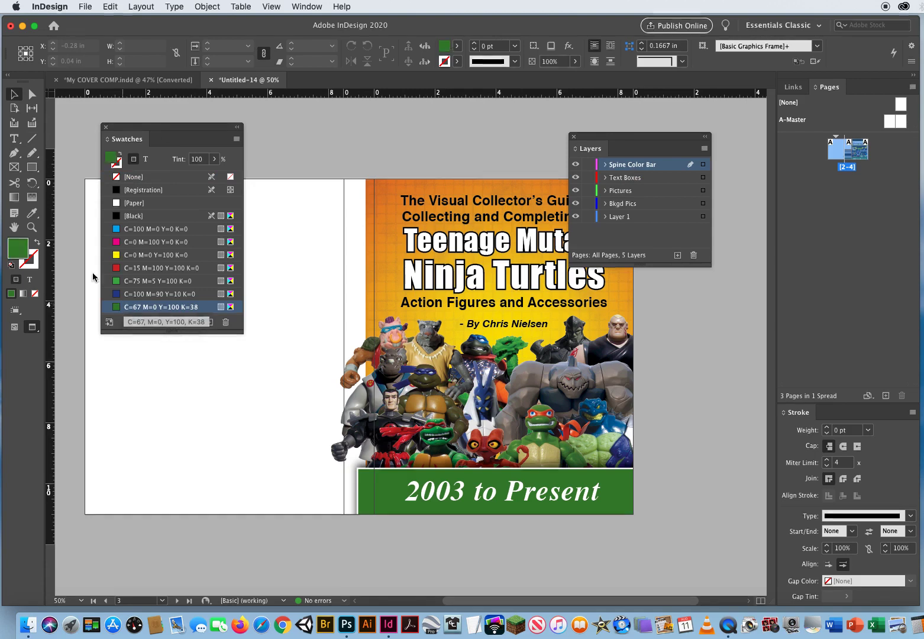
pyautogui.click(32, 169)
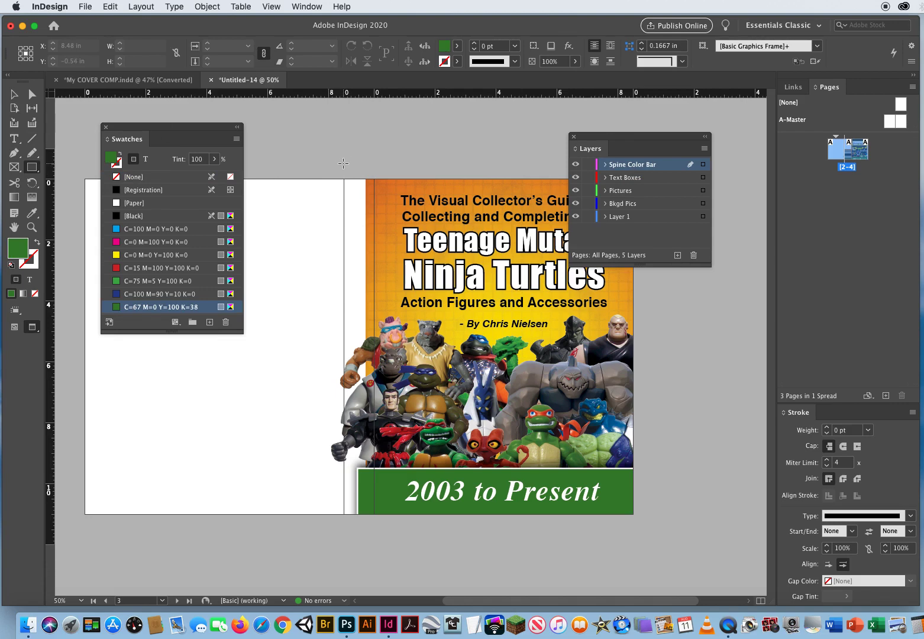
pyautogui.moveTo(343, 163); pyautogui.dragTo(375, 542)
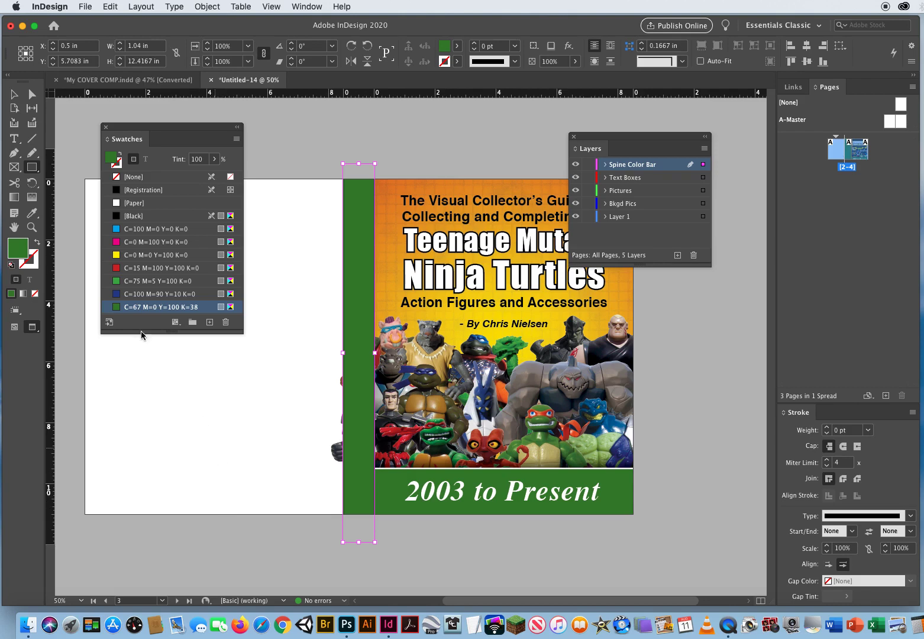
pyautogui.click(32, 227)
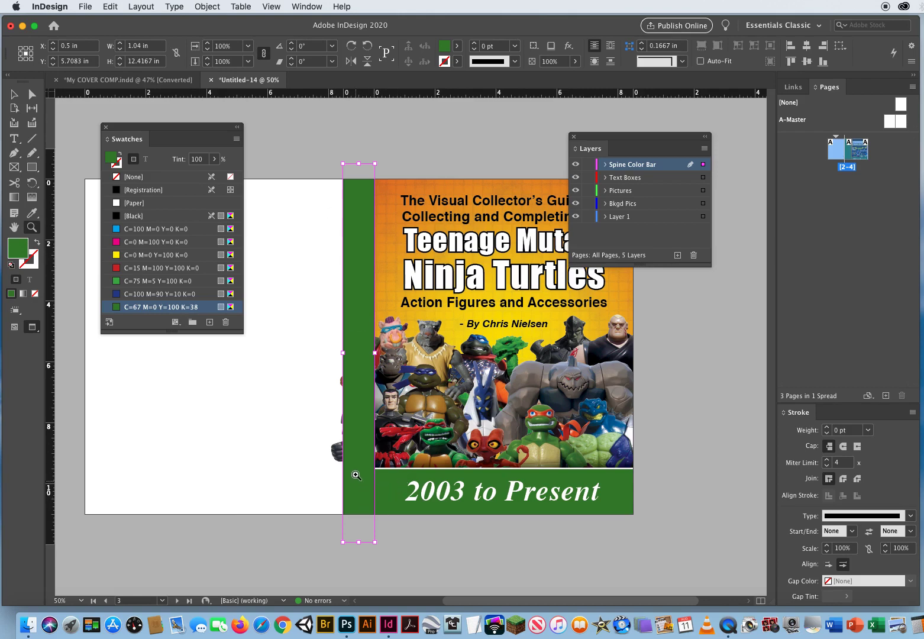
# Align the spine bar's right edge to the front cover and its left edge to X 0.
pyautogui.moveTo(354, 165); pyautogui.dragTo(391, 199)
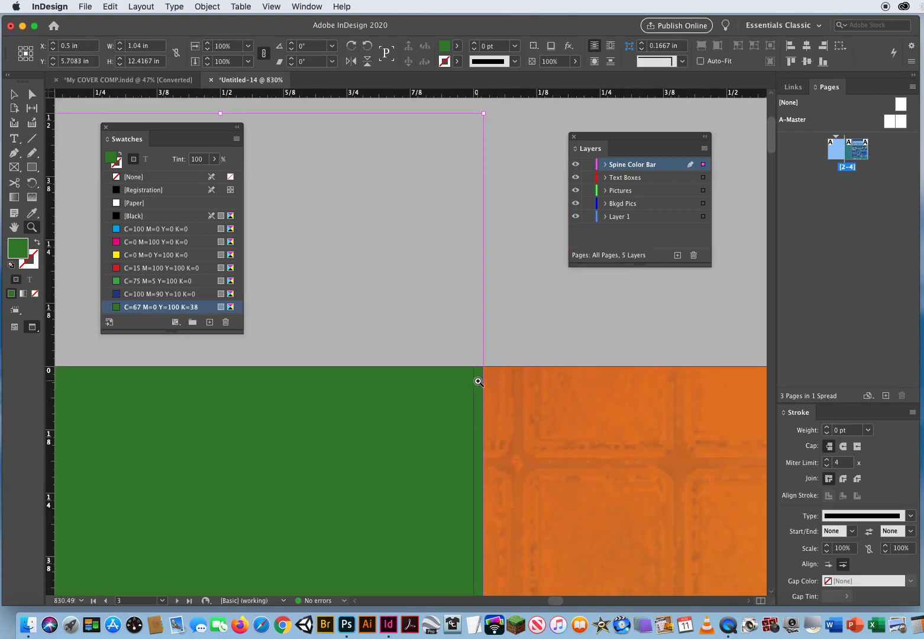
pyautogui.click(15, 95)
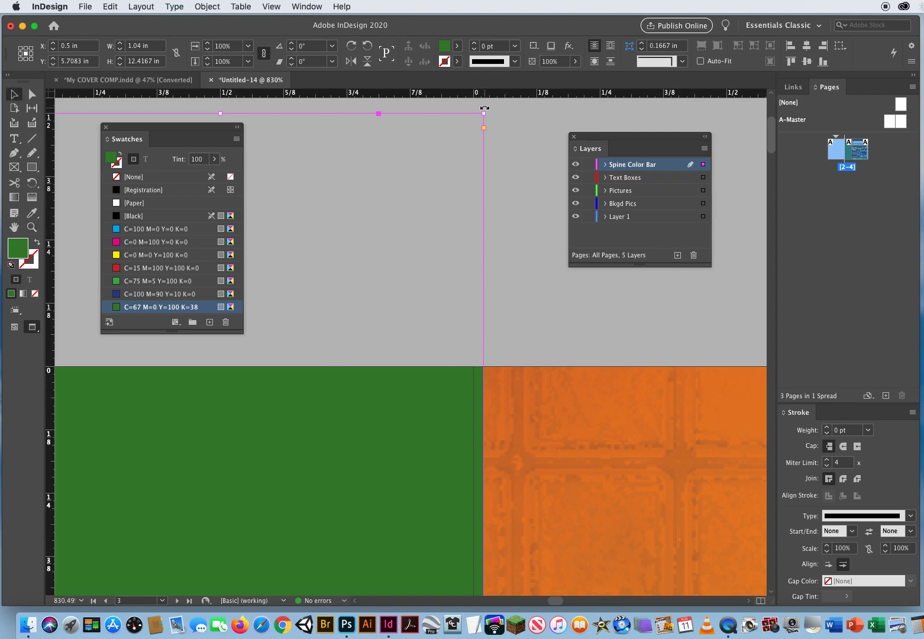
pyautogui.moveTo(483, 113); pyautogui.dragTo(474, 116)
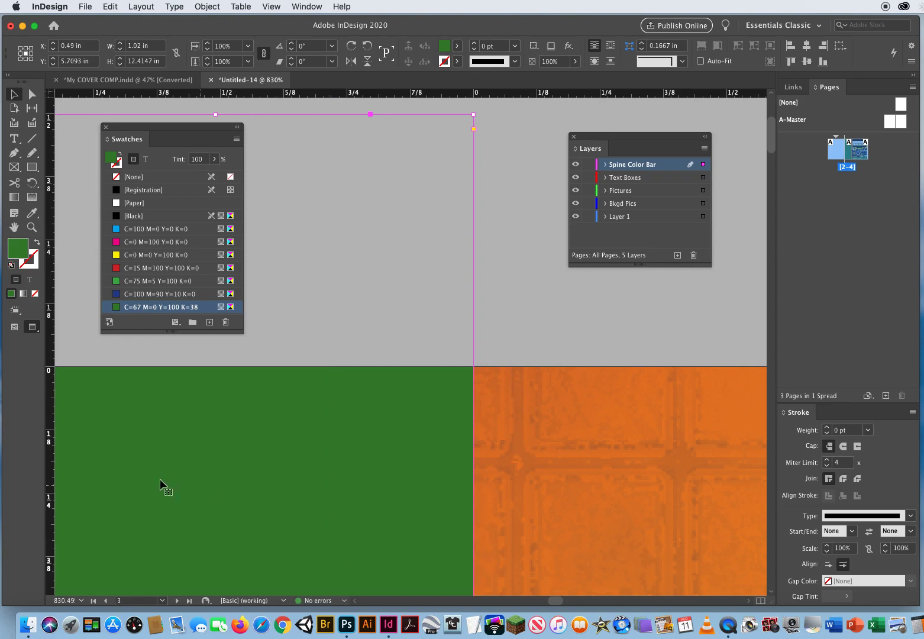
pyautogui.moveTo(277, 458); pyautogui.dragTo(535, 426)
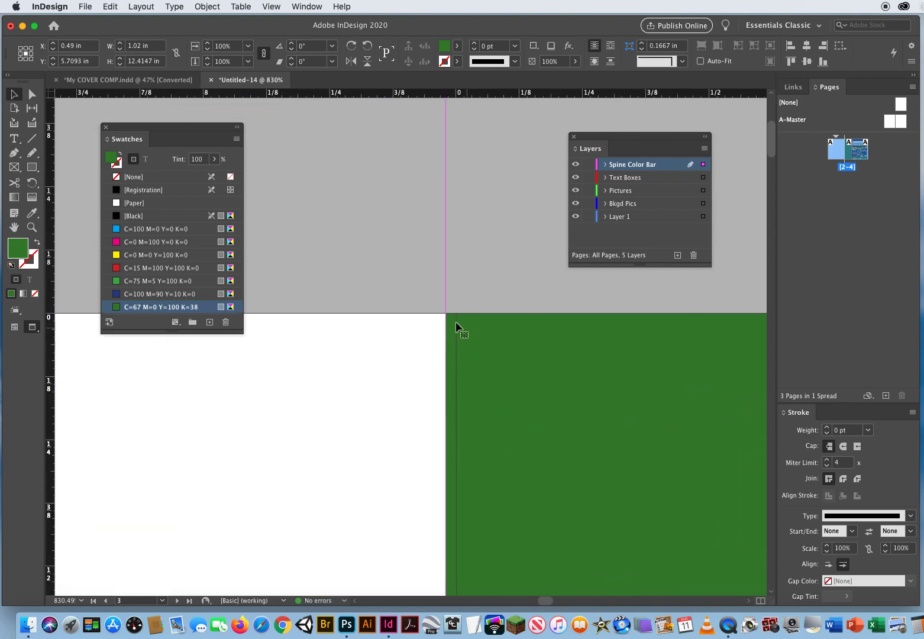
pyautogui.moveTo(408, 360); pyautogui.dragTo(262, 492)
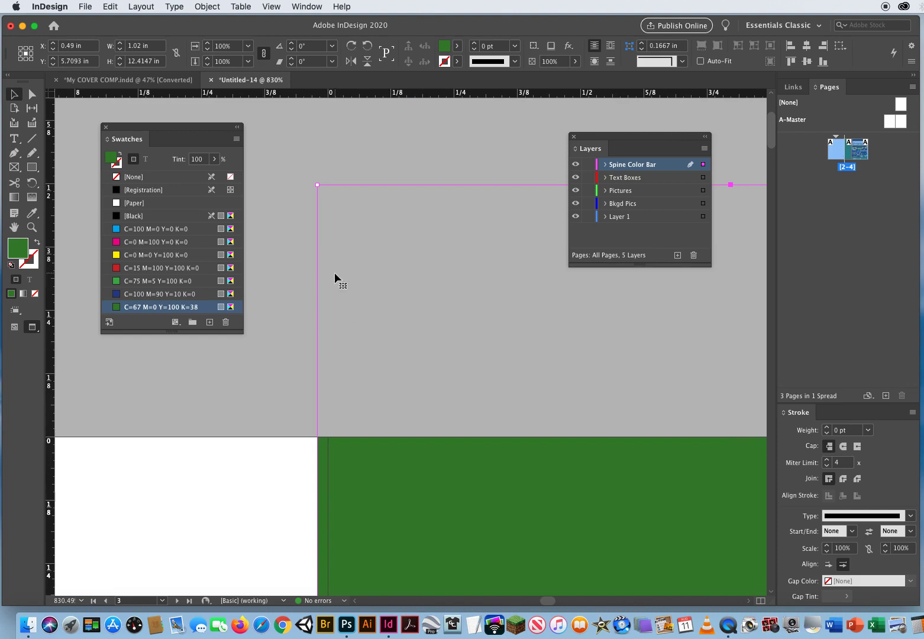
pyautogui.moveTo(318, 185); pyautogui.dragTo(328, 185)
pyautogui.click(170, 400)
# Zoom out to 25% to check the whole spread, zoom back to 75%, and add Layer 6.
pyautogui.press('z')
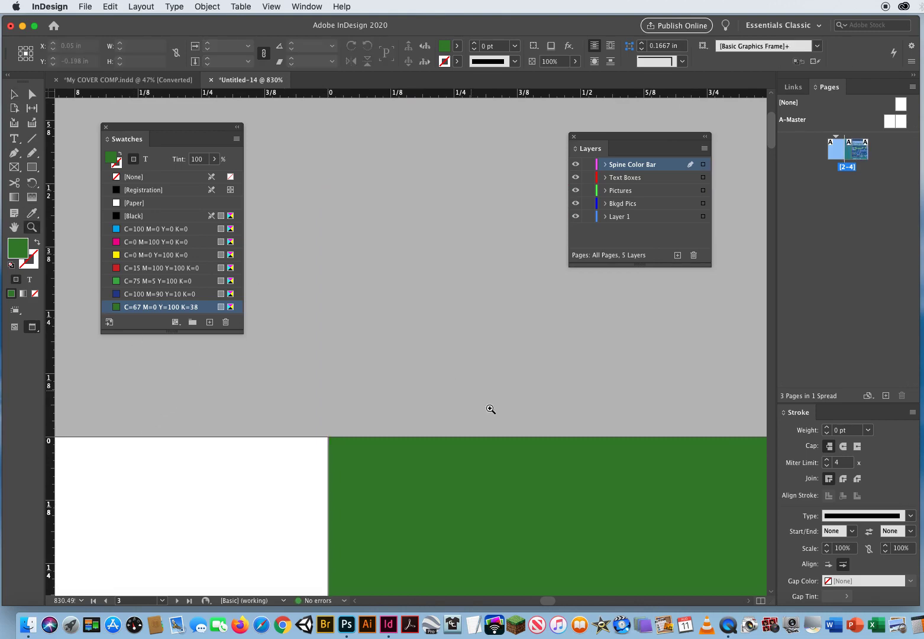
pyautogui.keyDown('alt'); pyautogui.click(450, 392); pyautogui.keyUp('alt')
pyautogui.keyDown('alt'); pyautogui.click(450, 391); pyautogui.keyUp('alt')
pyautogui.keyDown('alt'); pyautogui.click(450, 391); pyautogui.keyUp('alt')
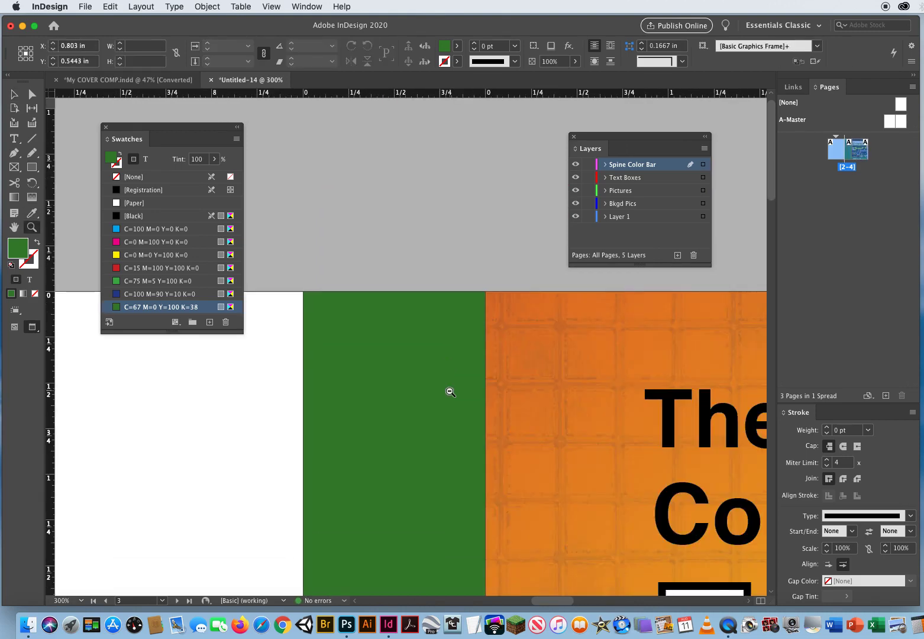
pyautogui.keyDown('alt'); pyautogui.click(450, 392); pyautogui.keyUp('alt')
pyautogui.keyDown('alt'); pyautogui.click(450, 392); pyautogui.keyUp('alt')
pyautogui.keyDown('alt'); pyautogui.click(450, 392); pyautogui.keyUp('alt')
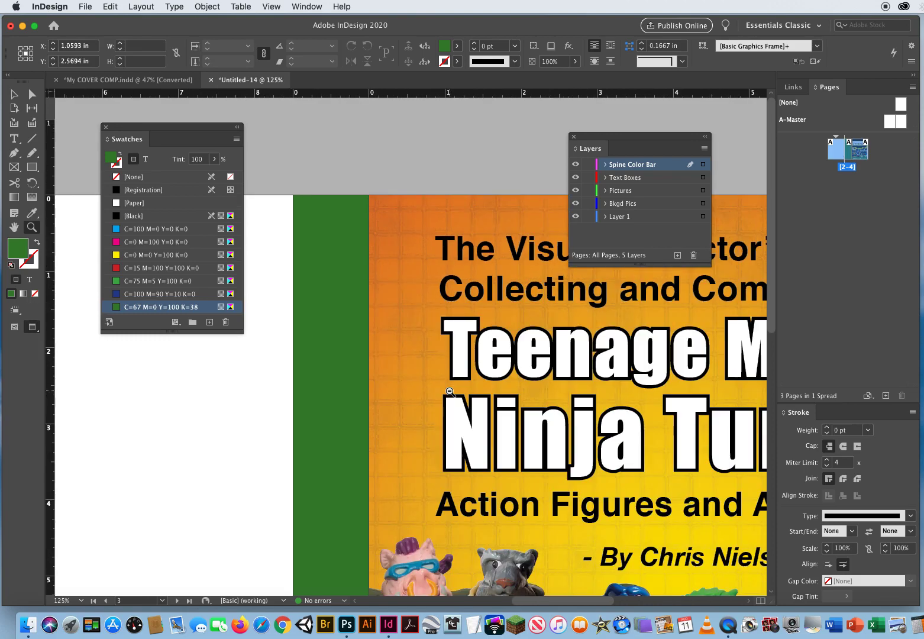
pyautogui.keyDown('alt'); pyautogui.click(450, 392); pyautogui.keyUp('alt')
pyautogui.keyDown('alt'); pyautogui.click(450, 392); pyautogui.keyUp('alt')
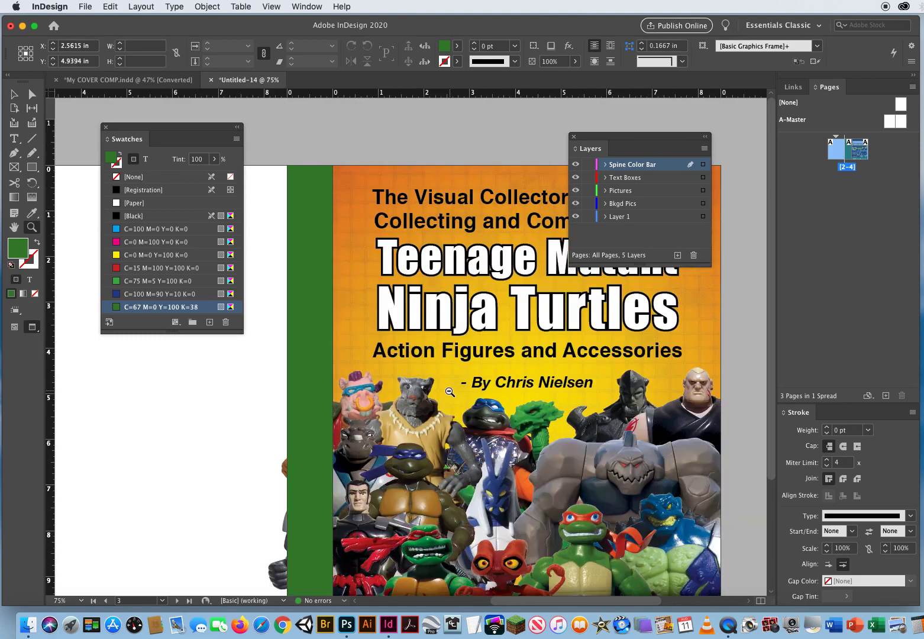
pyautogui.keyDown('alt'); pyautogui.click(449, 391); pyautogui.keyUp('alt')
pyautogui.keyDown('alt'); pyautogui.click(449, 392); pyautogui.keyUp('alt')
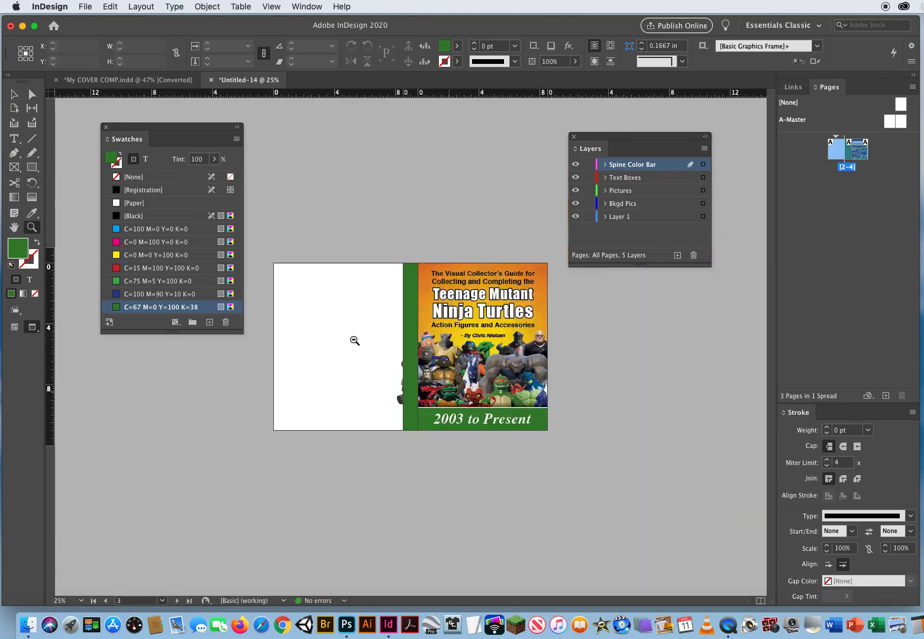
pyautogui.click(426, 357)
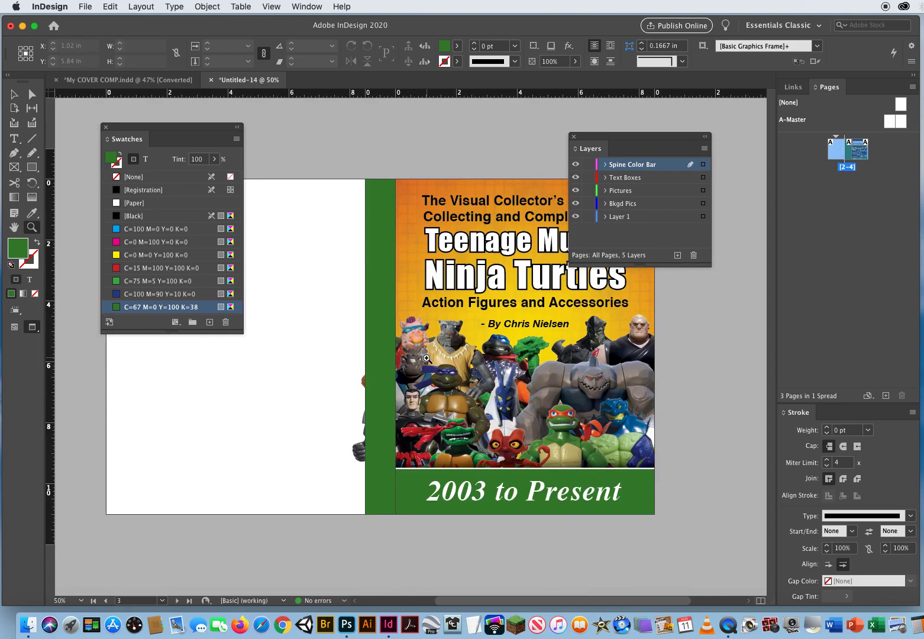
pyautogui.click(403, 415)
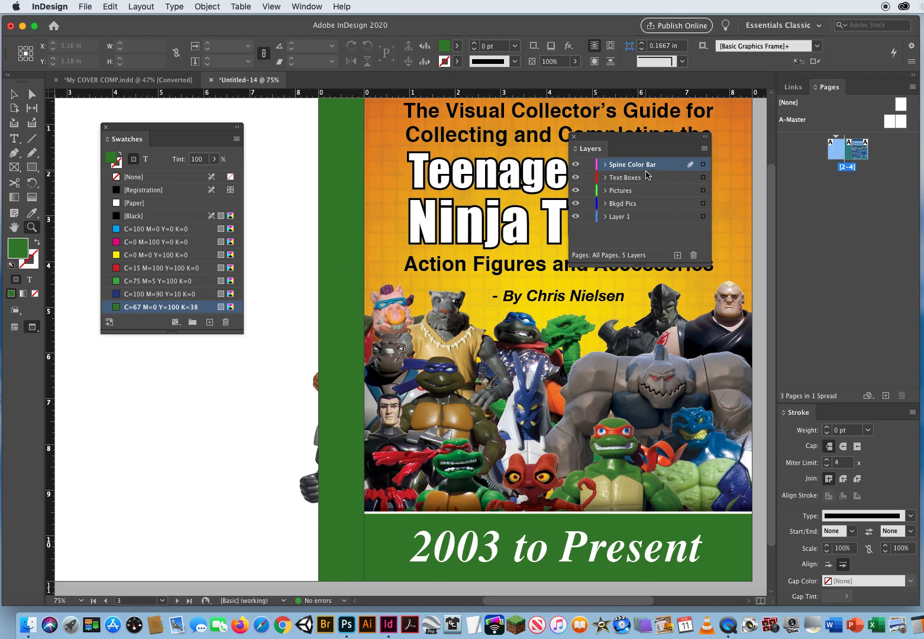
pyautogui.click(677, 255)
# Rename the new layer Back Cover, then move the Layers panel aside and pan to the front cover.
pyautogui.doubleClick(625, 164)
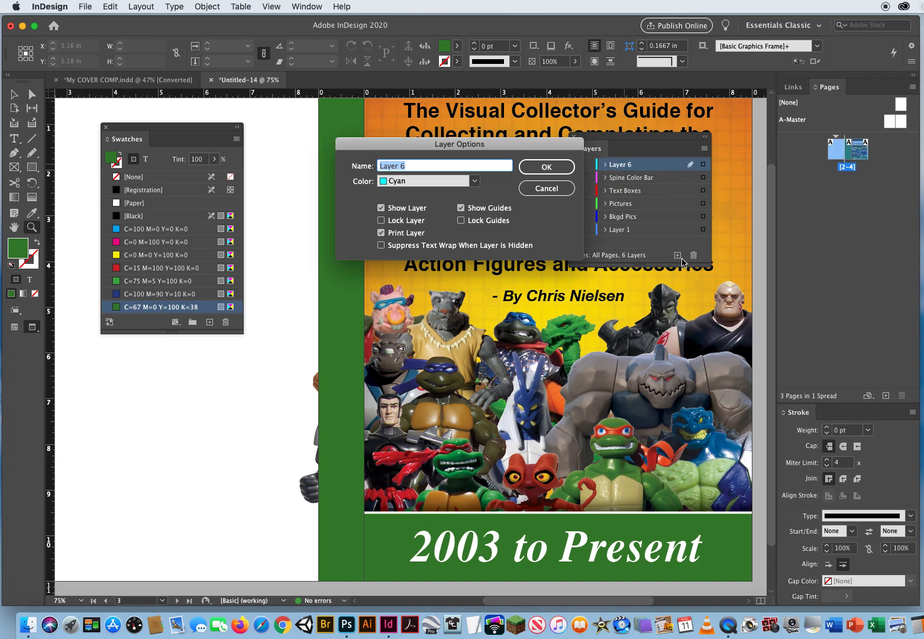
pyautogui.write('Back Cover')
pyautogui.click(547, 168)
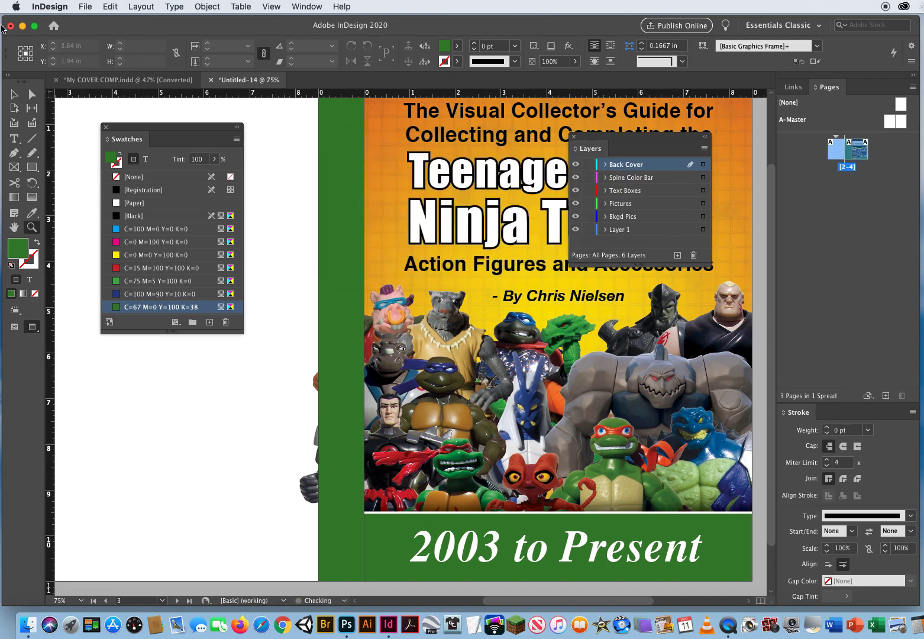
pyautogui.click(15, 94)
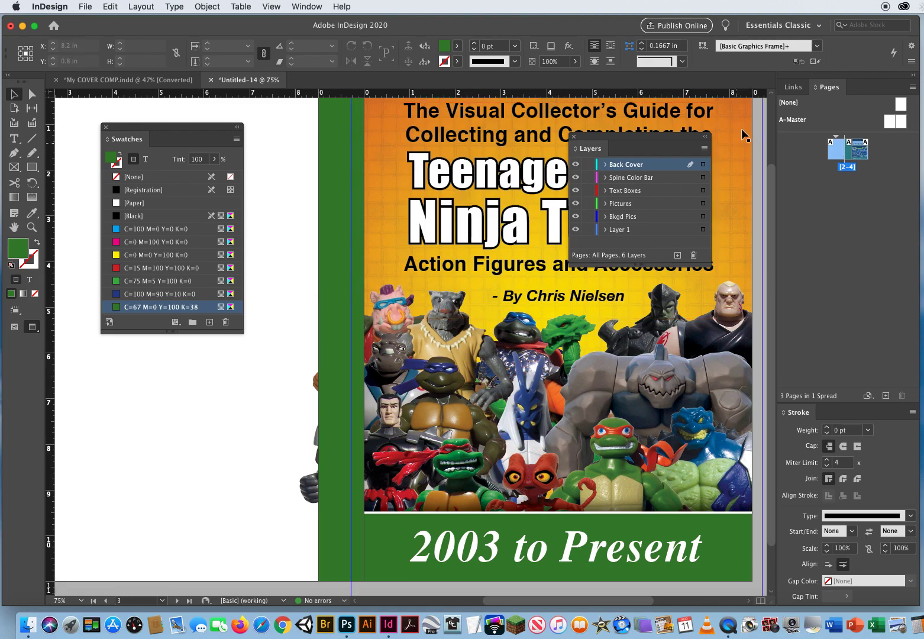
pyautogui.moveTo(610, 139); pyautogui.dragTo(181, 405)
pyautogui.moveTo(511, 262); pyautogui.dragTo(400, 349)
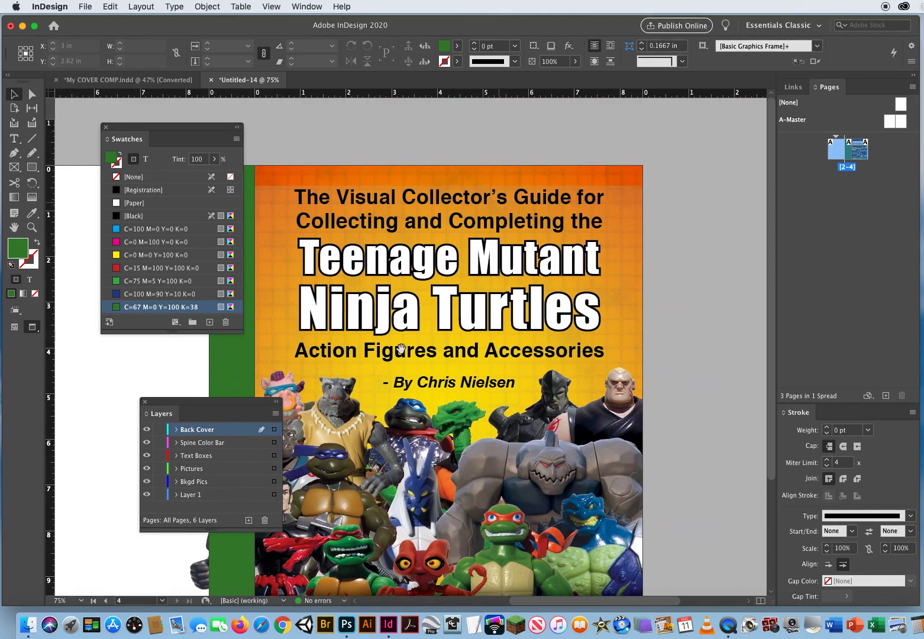
# Move the orange-yellow background frame from Bkgd Pics to the Back Cover layer, then close Swatches.
pyautogui.click(635, 174)
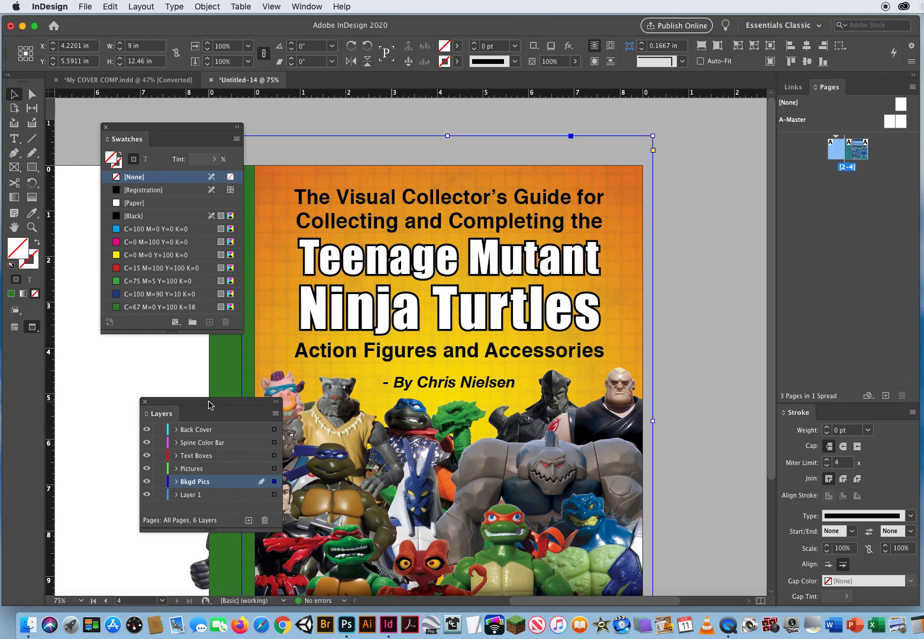
pyautogui.moveTo(212, 402); pyautogui.dragTo(736, 226)
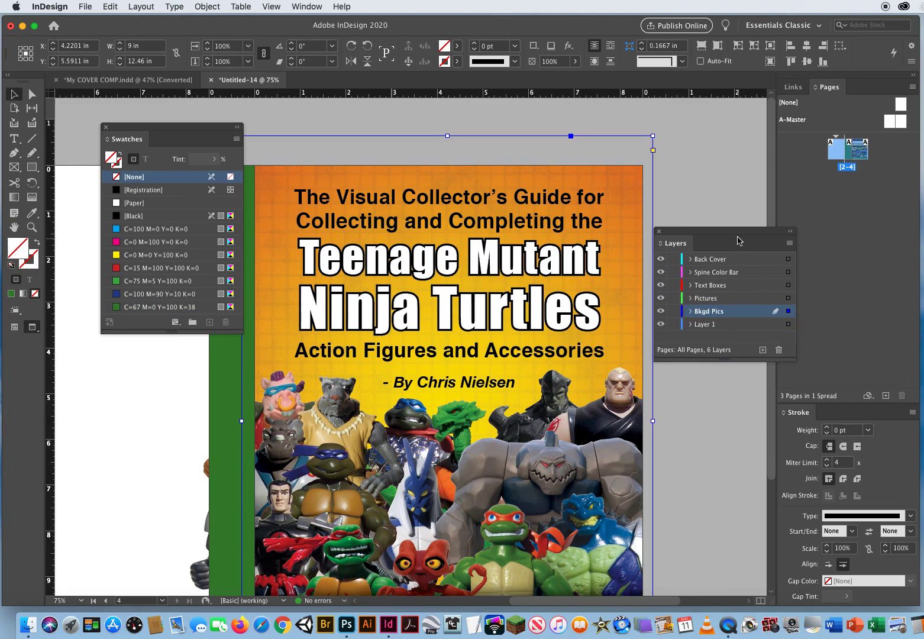
pyautogui.moveTo(734, 232); pyautogui.dragTo(599, 218)
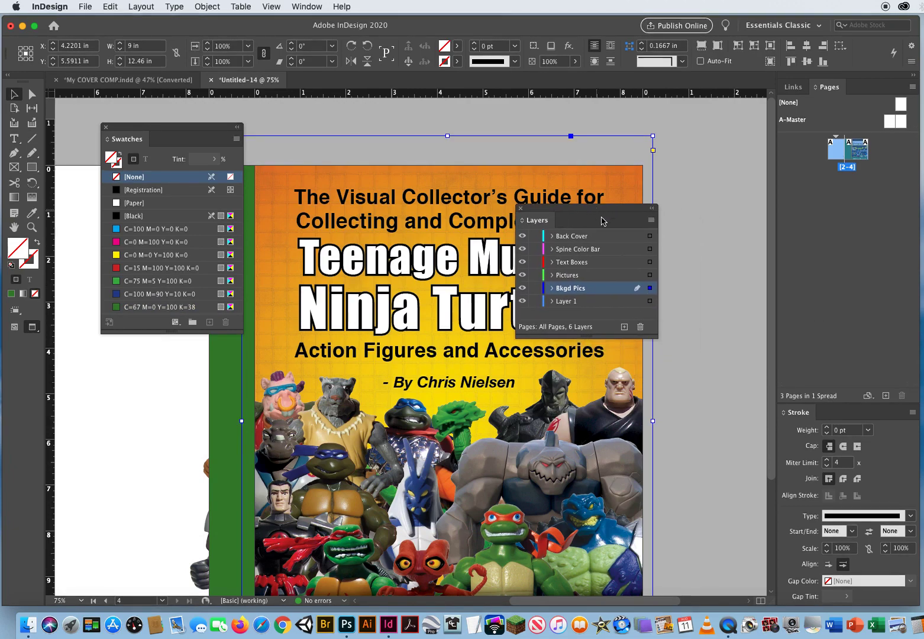
pyautogui.click(650, 288)
pyautogui.moveTo(651, 287); pyautogui.dragTo(648, 253)
pyautogui.moveTo(648, 241); pyautogui.dragTo(650, 239)
pyautogui.moveTo(651, 239); pyautogui.dragTo(651, 237)
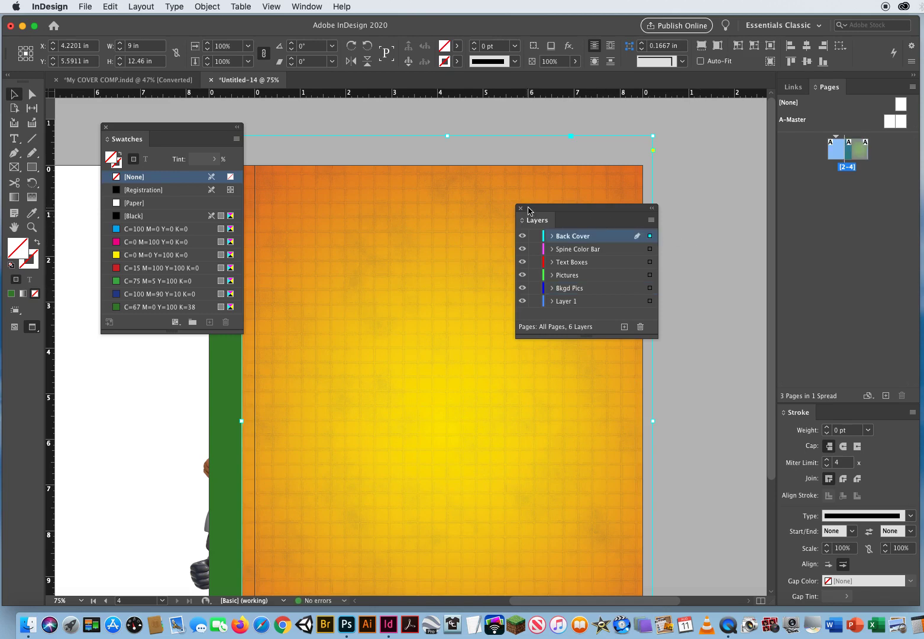
pyautogui.moveTo(577, 224); pyautogui.dragTo(738, 265)
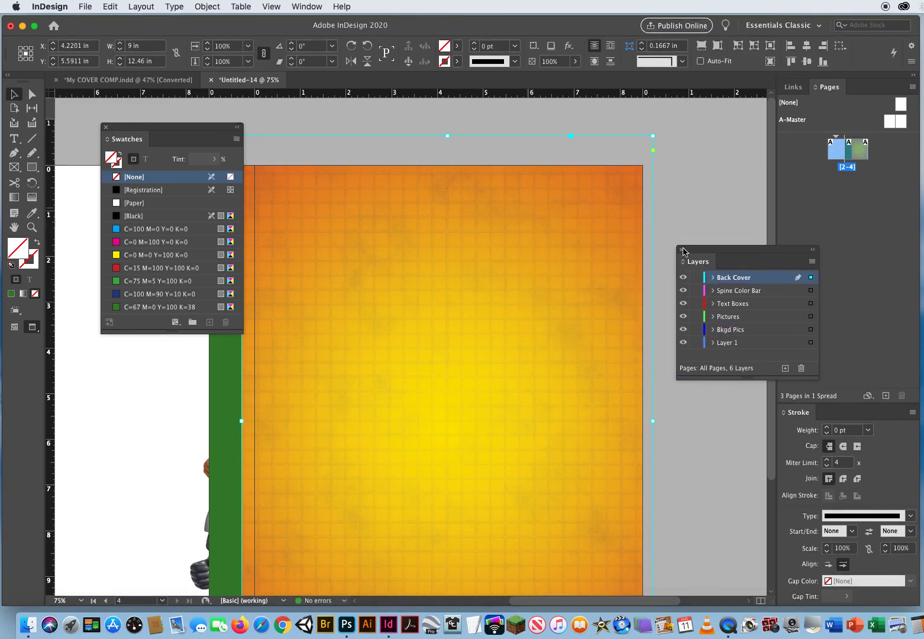
pyautogui.click(106, 127)
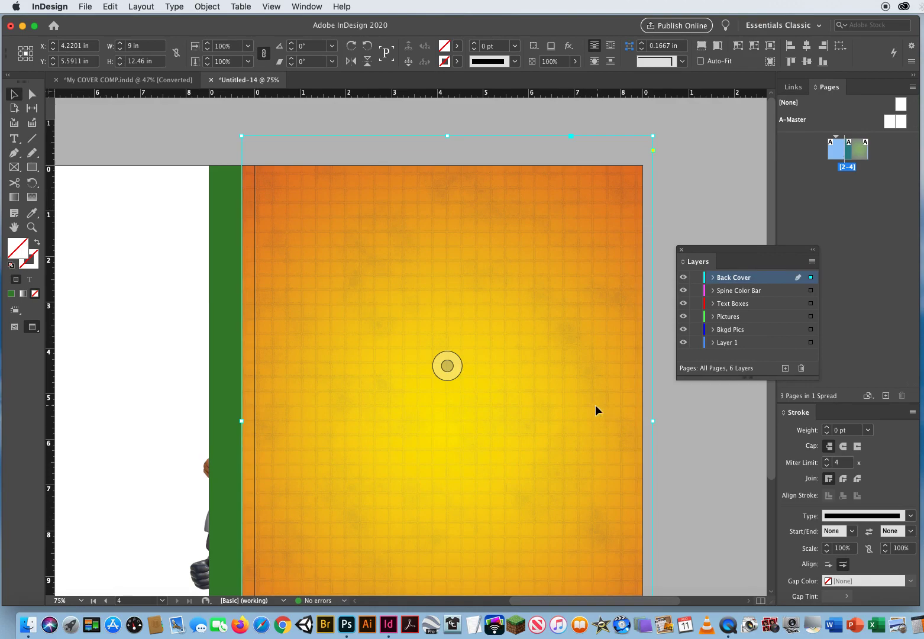
# Place the orange-yellow gradient frame on page 3, the back cover, then deselect it and view the spread.
pyautogui.moveTo(595, 405); pyautogui.dragTo(130, 520)
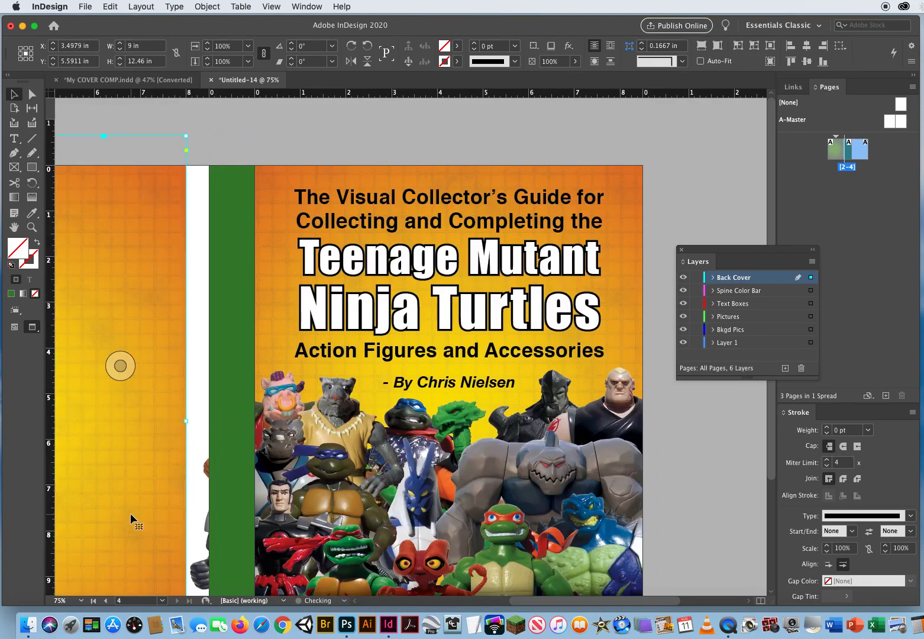
pyautogui.moveTo(131, 451); pyautogui.dragTo(366, 346)
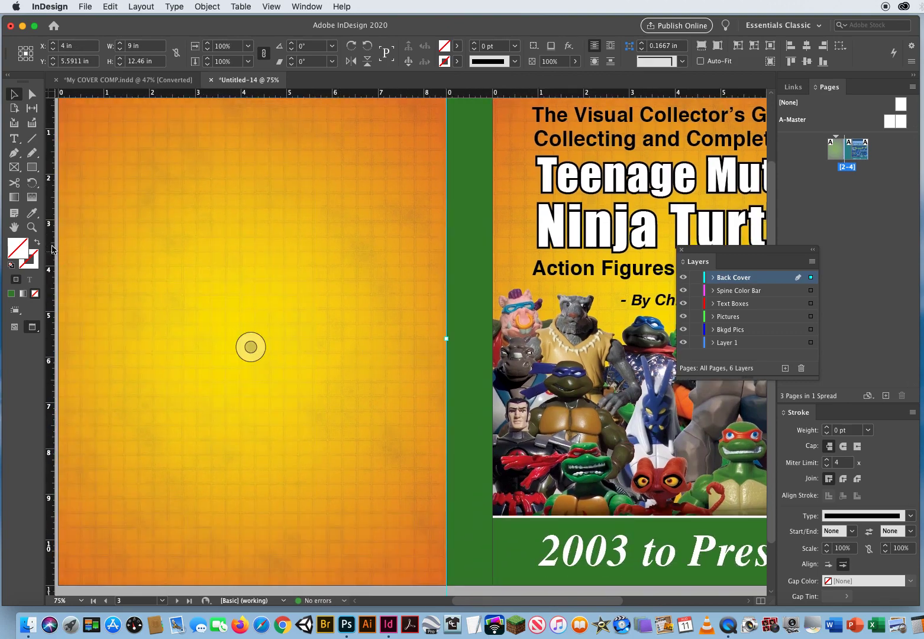
pyautogui.click(32, 227)
pyautogui.keyDown('alt'); pyautogui.click(448, 395); pyautogui.keyUp('alt')
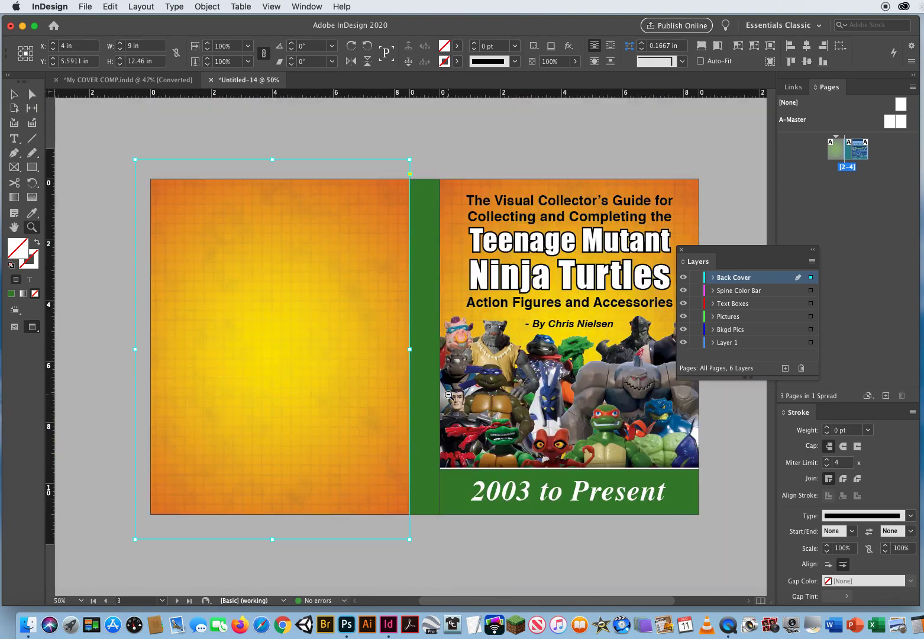
pyautogui.keyDown('alt'); pyautogui.click(440, 538); pyautogui.keyUp('alt')
pyautogui.press('super+shift+a')
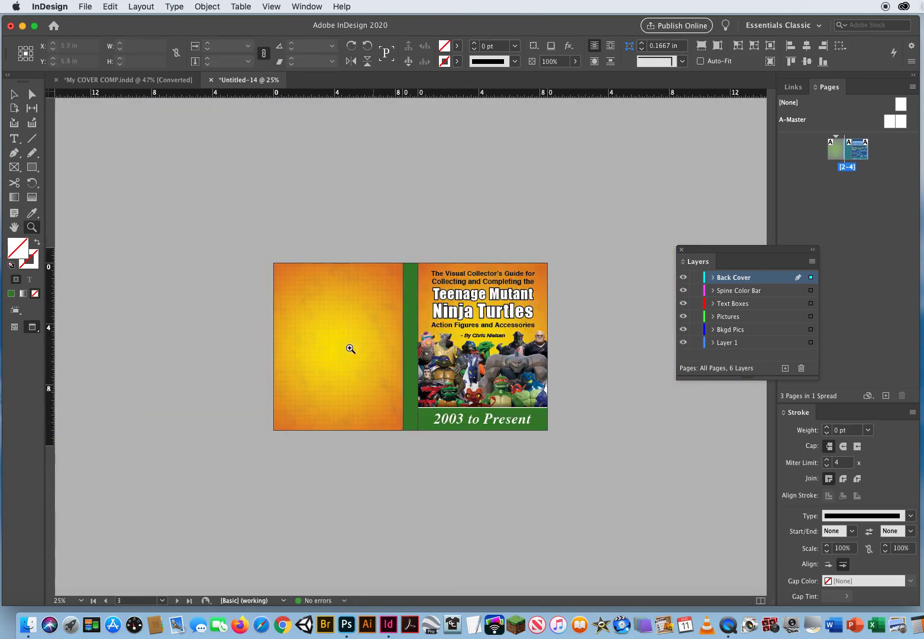
pyautogui.click(431, 362)
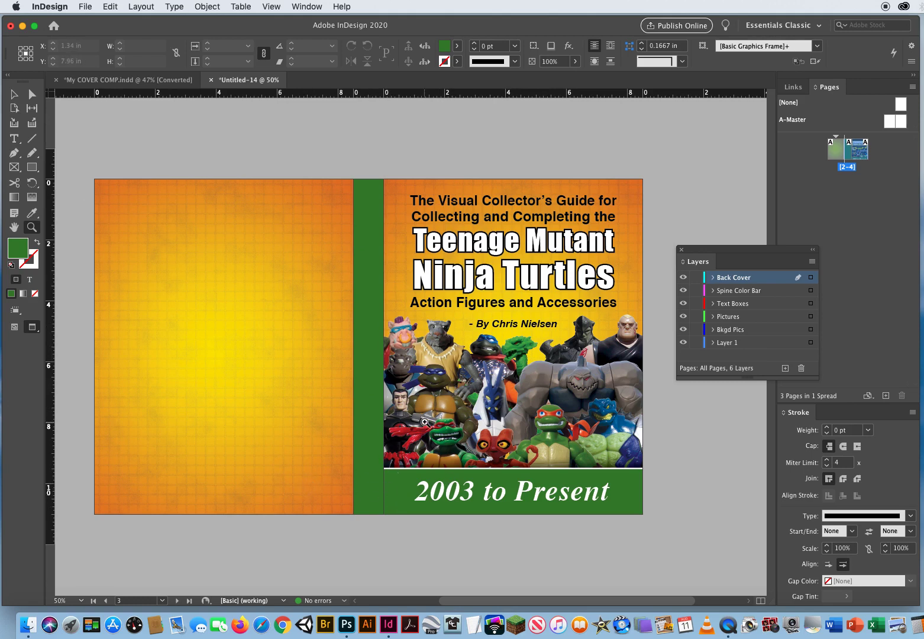
pyautogui.press('v')
pyautogui.press('w')
pyautogui.click(216, 349)
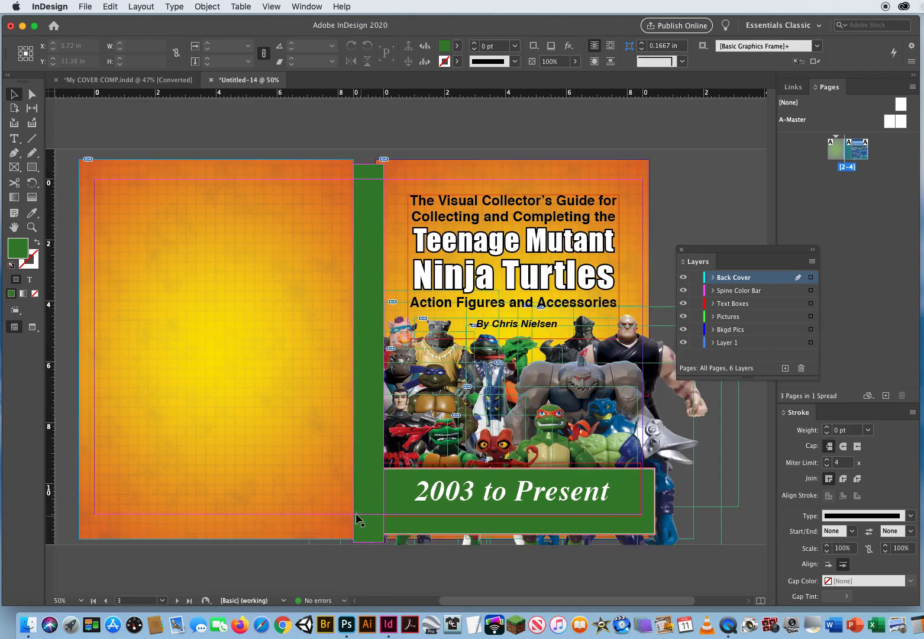
pyautogui.press('w')
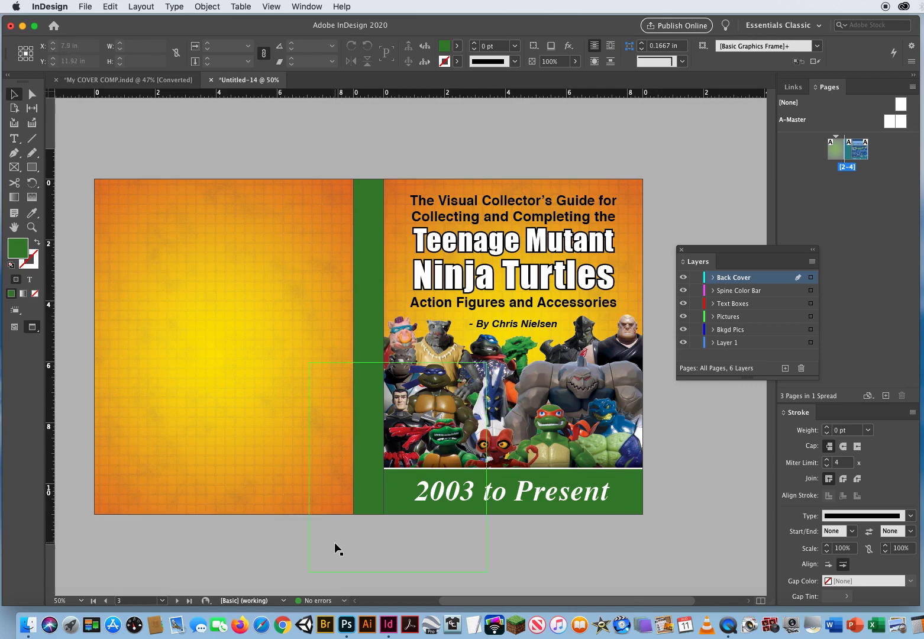
pyautogui.click(216, 349)
pyautogui.moveTo(700, 252); pyautogui.dragTo(702, 193)
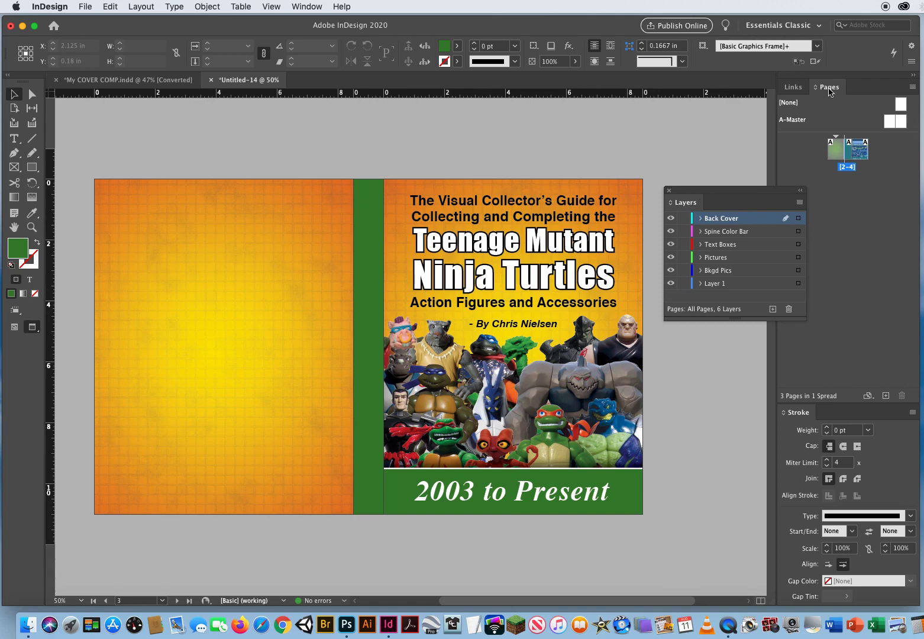